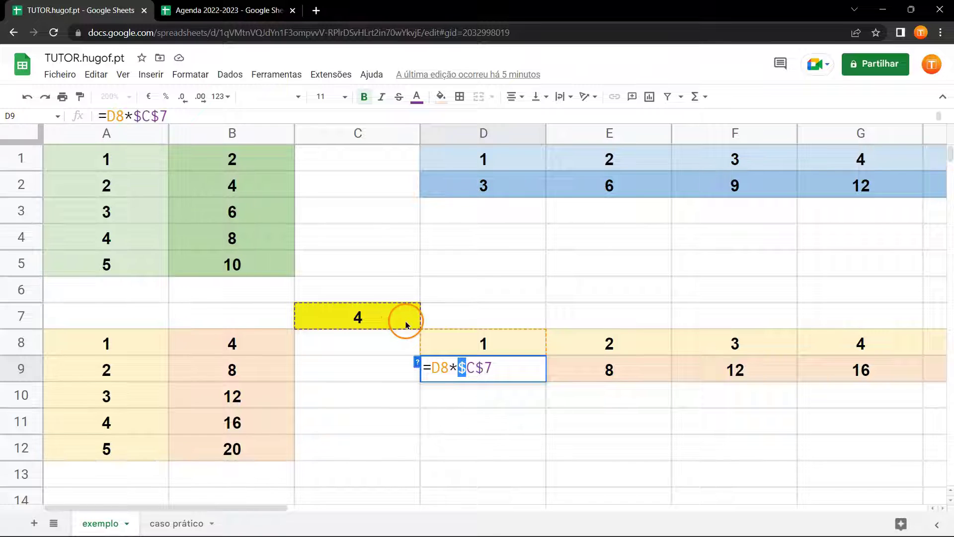
Close the D9 formula and set the yellow multiplier cell C7 to 5.
key(Return)
click(404, 319)
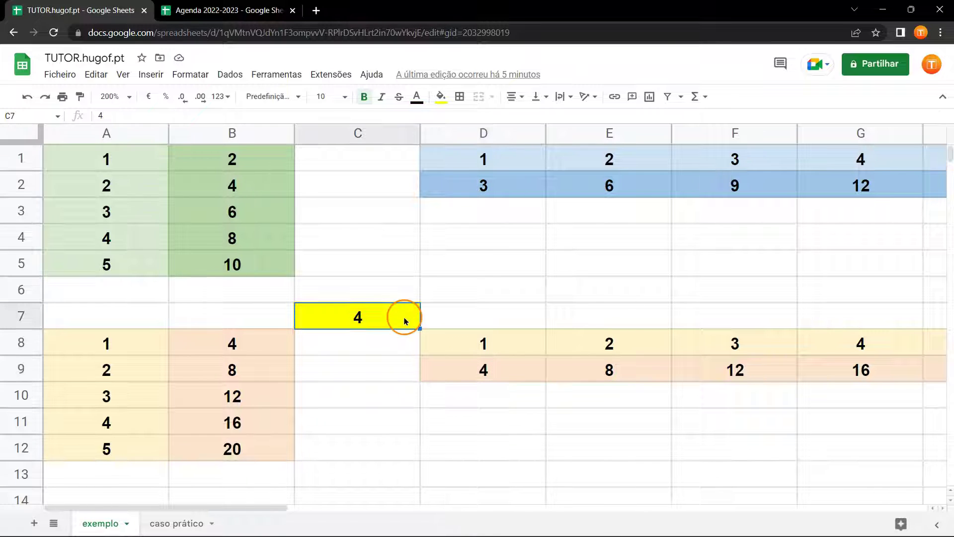
text(5)
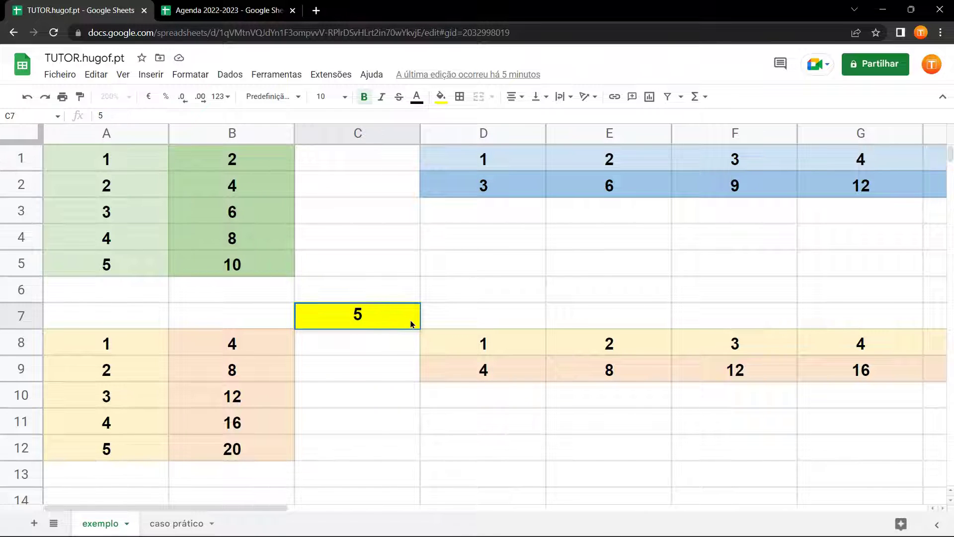
key(Return)
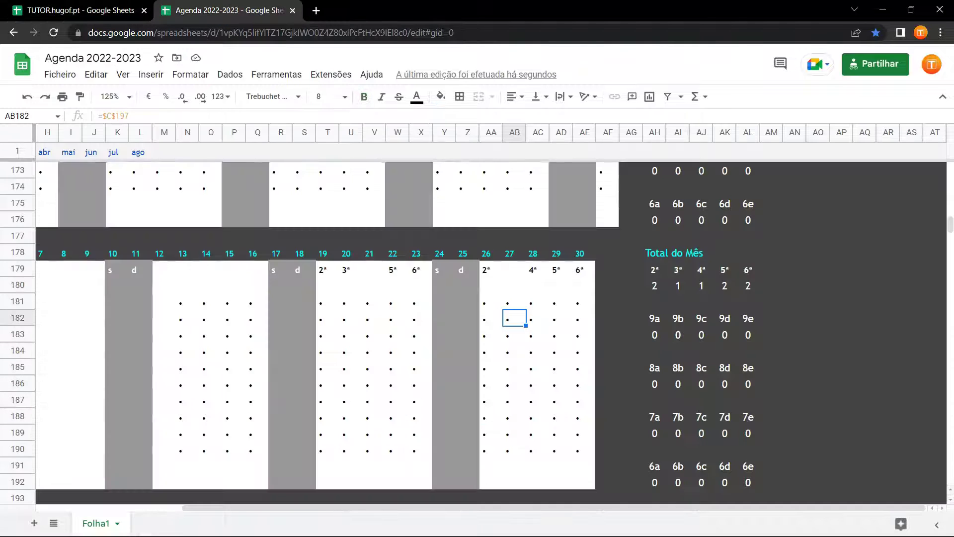
Look over the Agenda 2022-2023 spreadsheet and return to the TUTOR.hugof.pt spreadsheet.
click(226, 11)
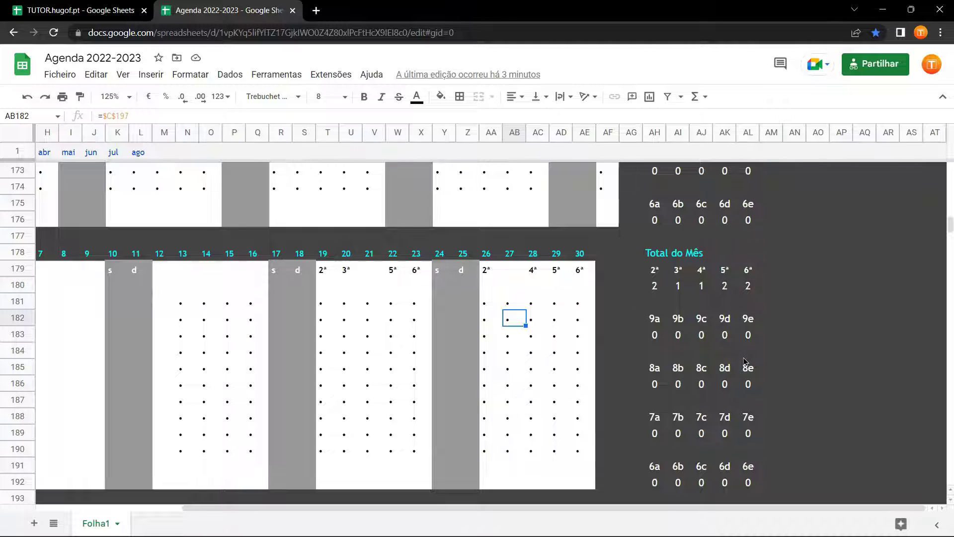
click(112, 12)
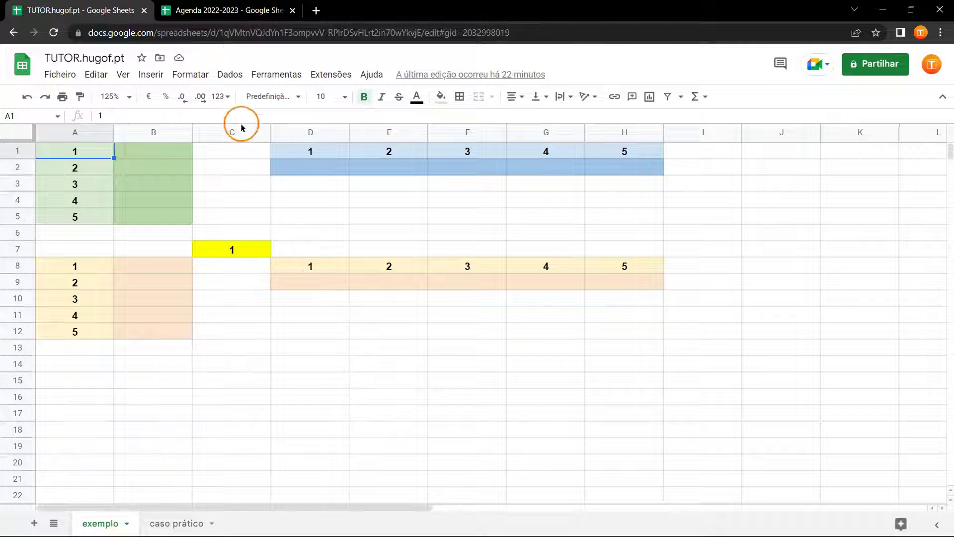
Enter the formula =C7 in cell D12 so that it references the yellow cell.
click(312, 330)
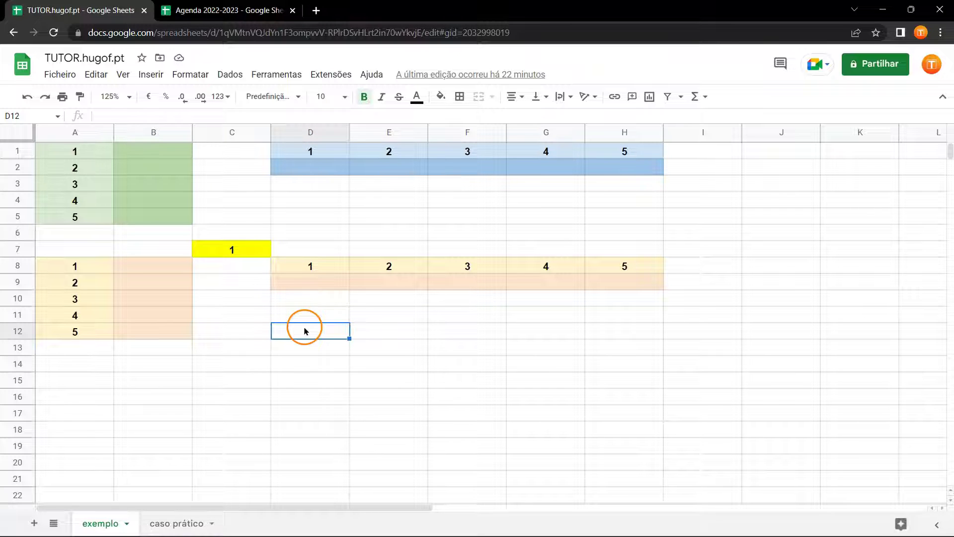
text(=)
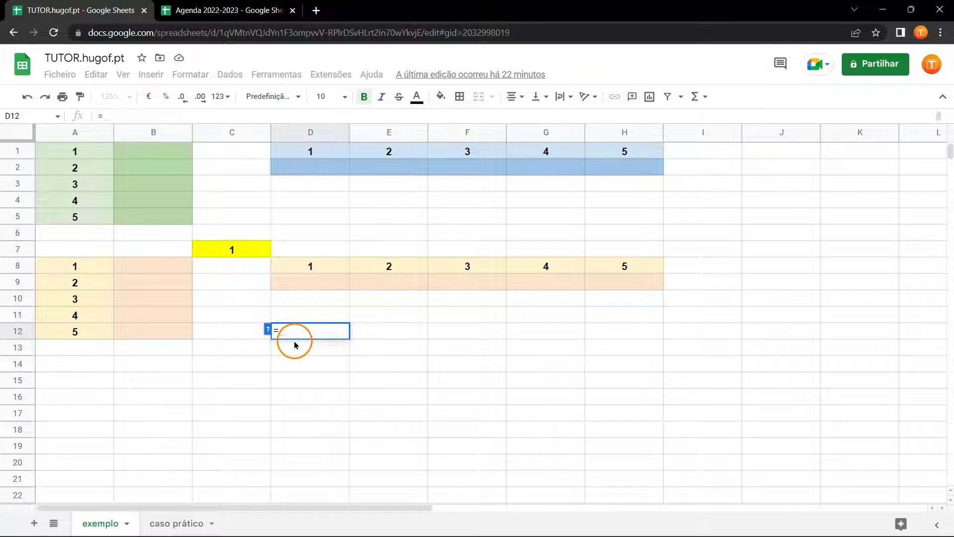
click(249, 253)
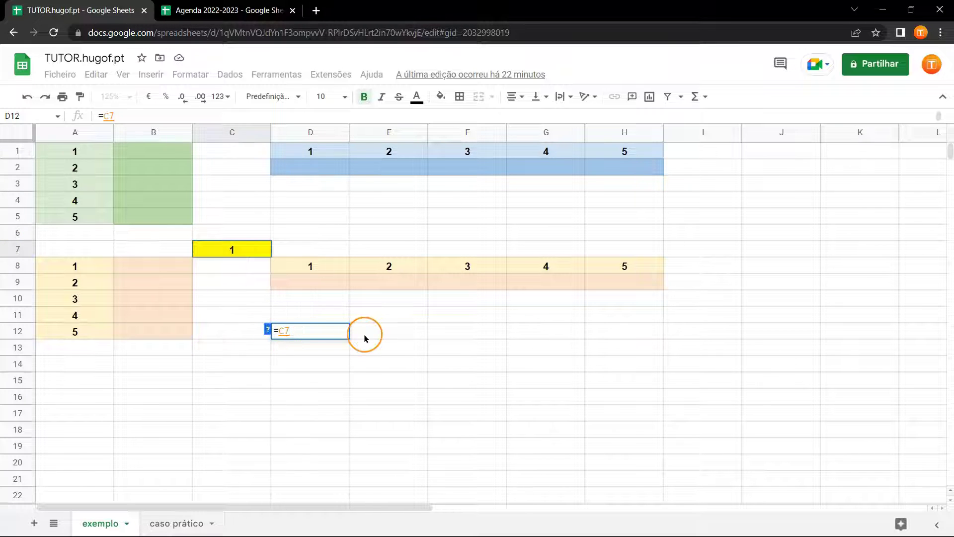
key(Return)
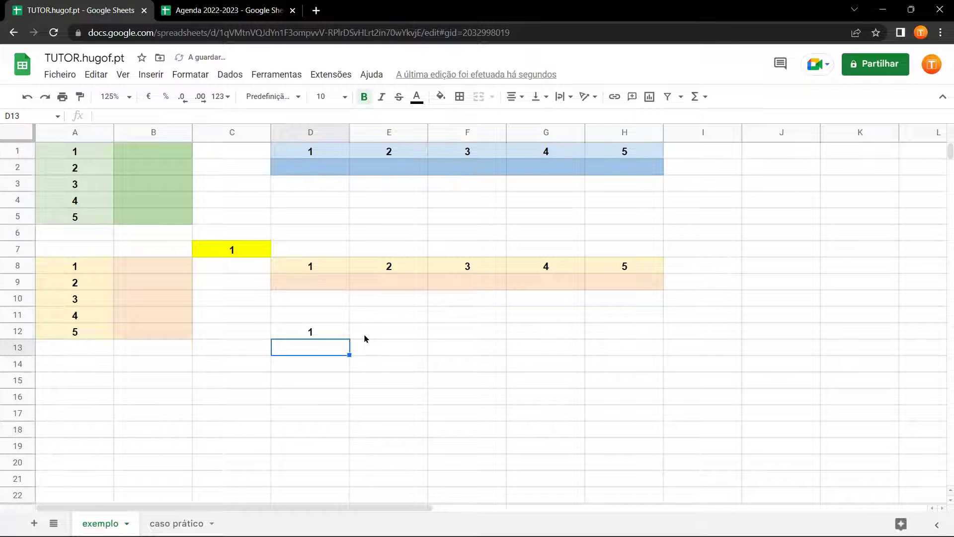
Test the D12 reference by setting C7 to 4 and replacing that with the text Tutor.
click(246, 248)
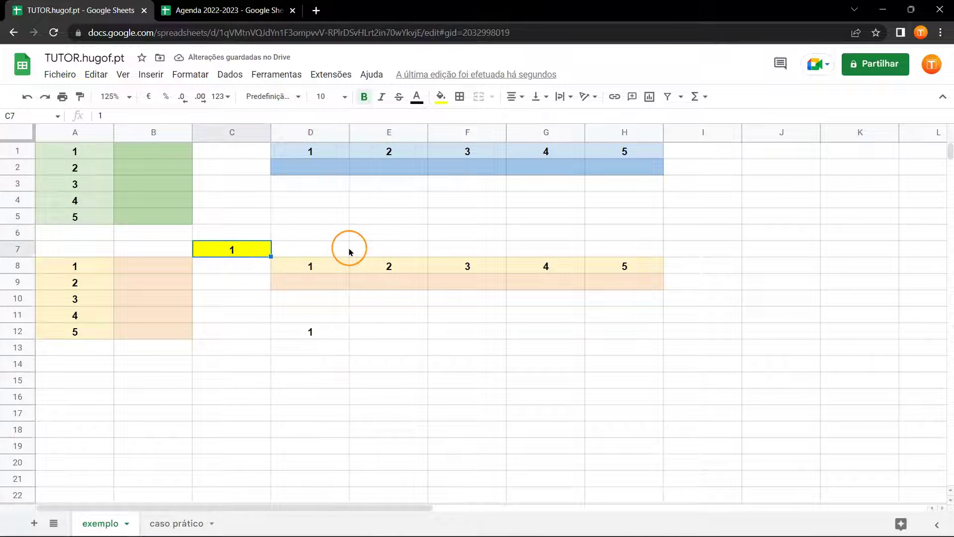
text(qwew)
key(Return)
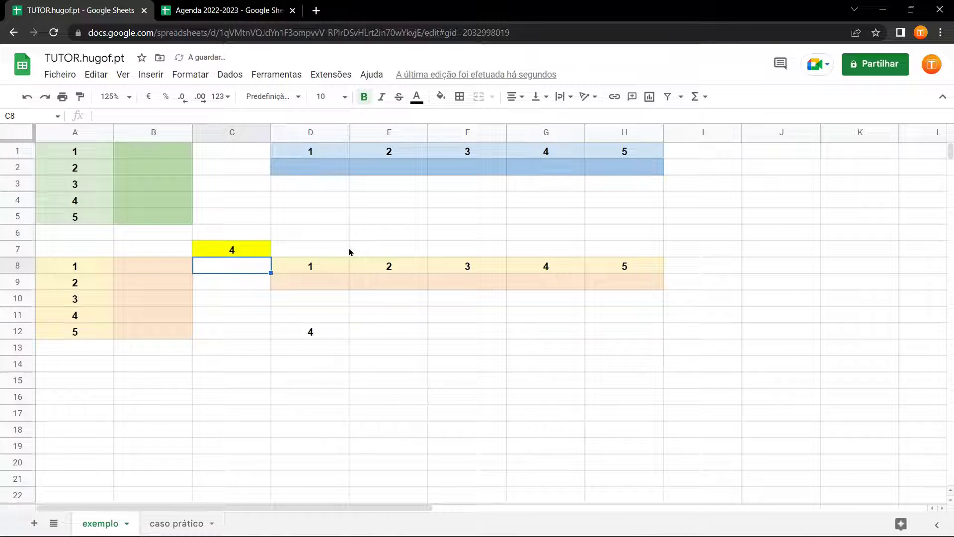
click(249, 249)
text(Tutor)
key(Return)
click(335, 337)
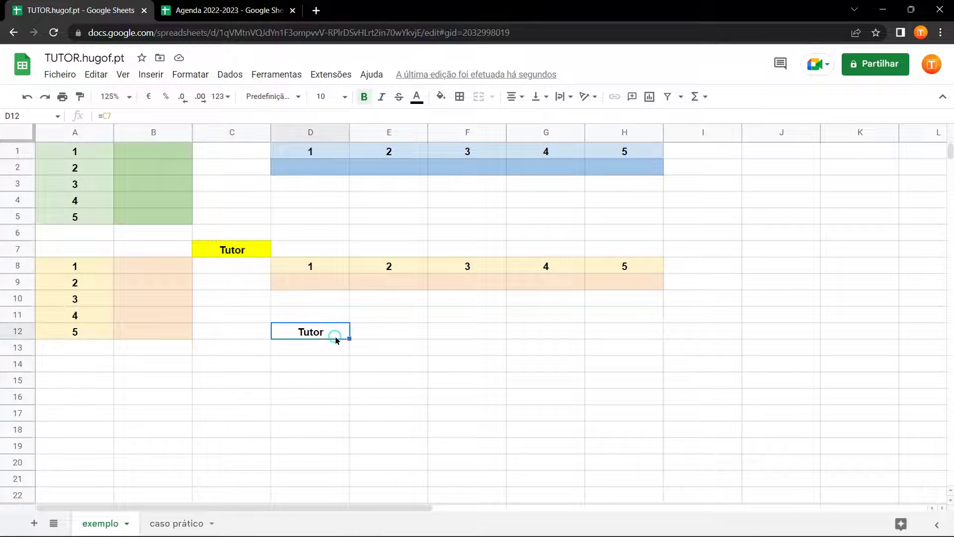
click(336, 340)
Reset the yellow cell C7 to 1.
click(249, 251)
text(1)
key(Return)
Enter the fixed-number formula =1*2 in cell B1 of the green table.
click(171, 155)
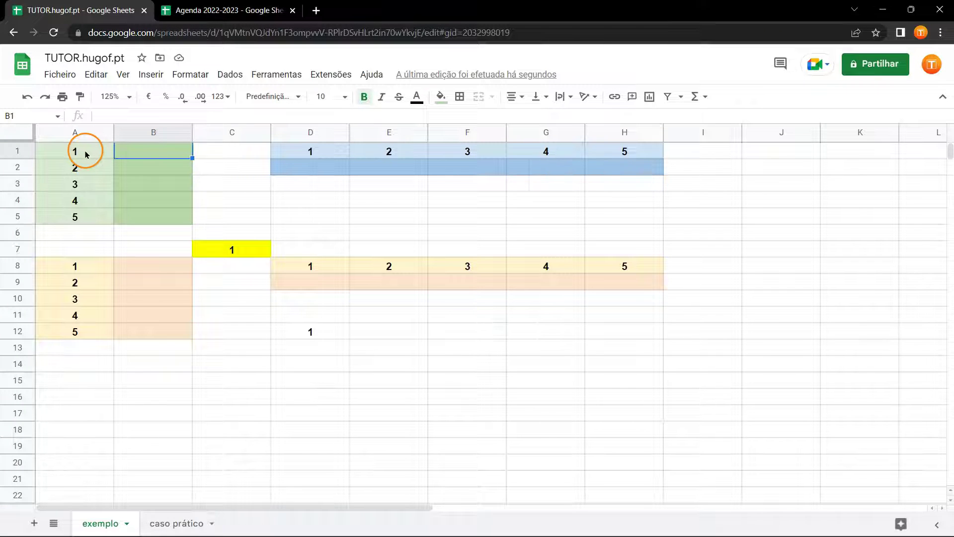
text(=)
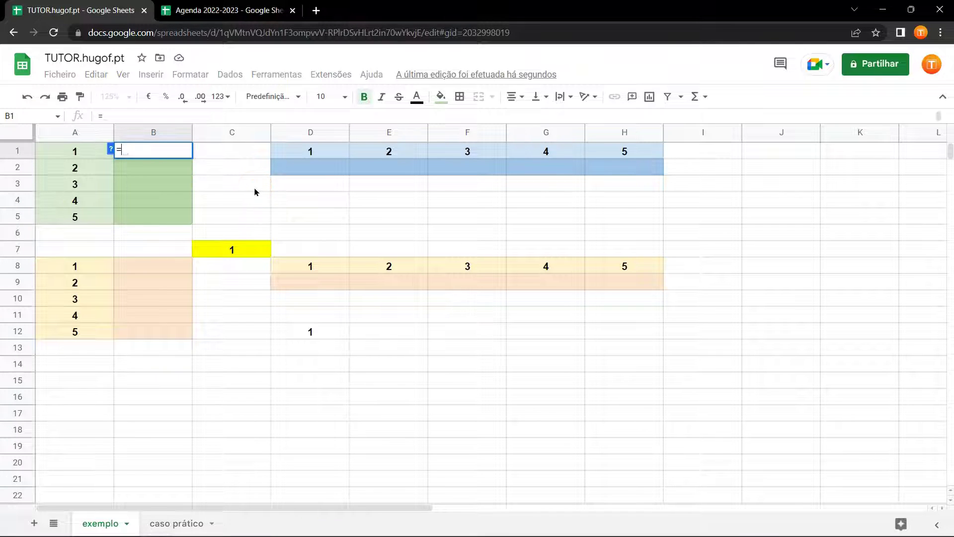
text(1)
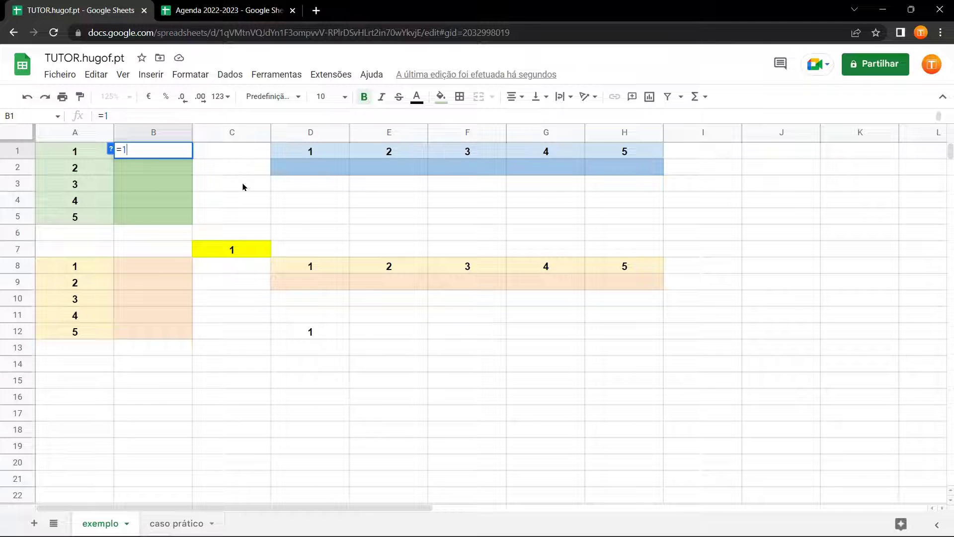
text(*2)
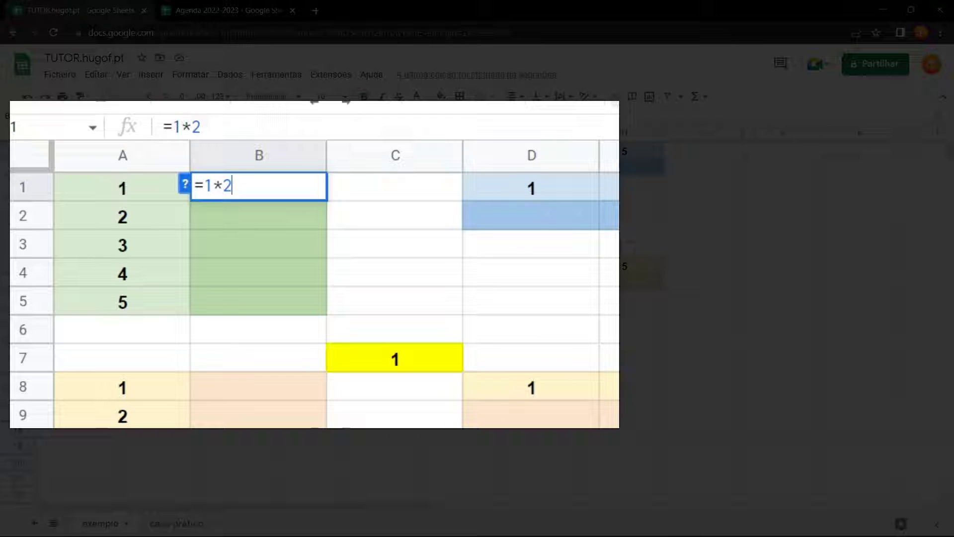
key(Return)
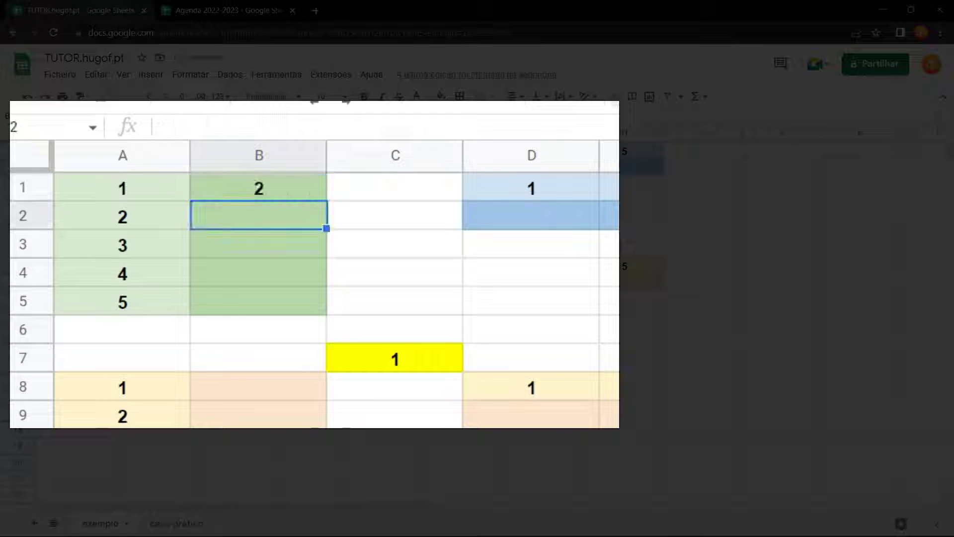
Try filling the B1 formula down to B5 and undo the fill.
click(306, 194)
drag(326, 200, 328, 309)
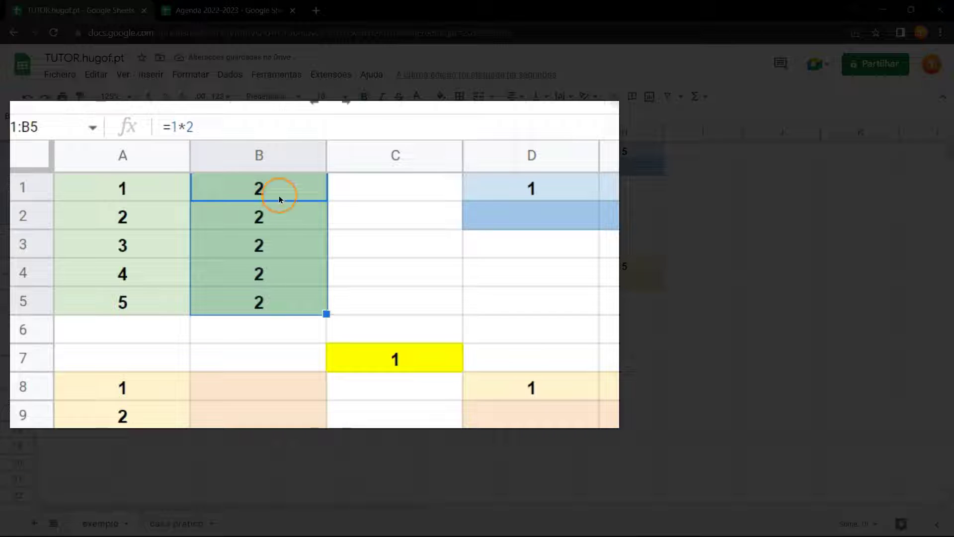
key(ctrl+z)
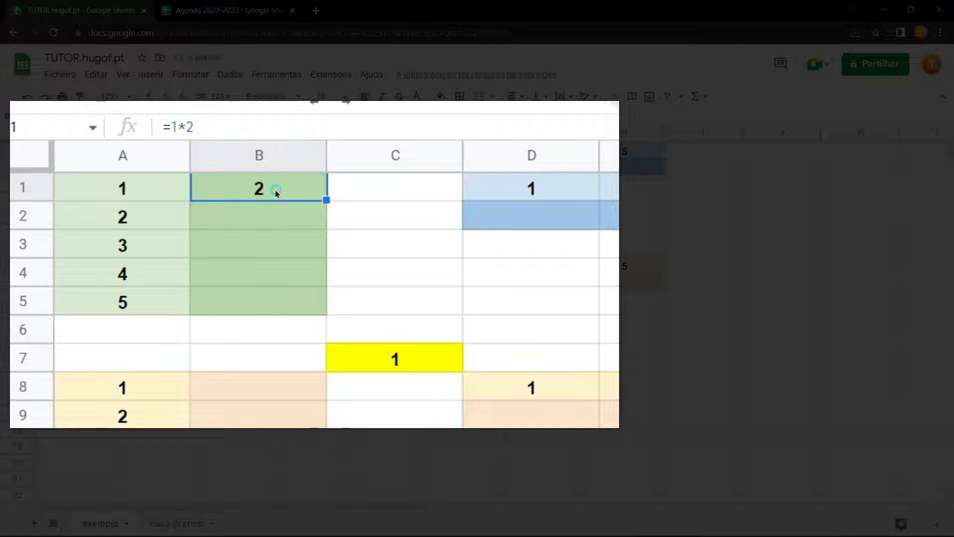
Replace the formula in B1 with =A1*2 and accept the suggested autofill for B2 to B5.
double_click(275, 190)
key(BackSpace)
key(BackSpace)
key(BackSpace)
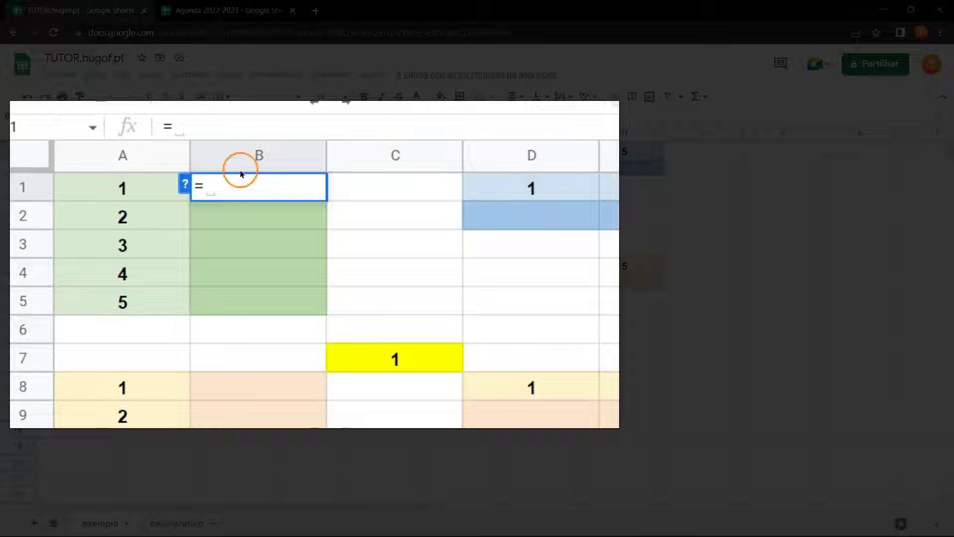
click(123, 189)
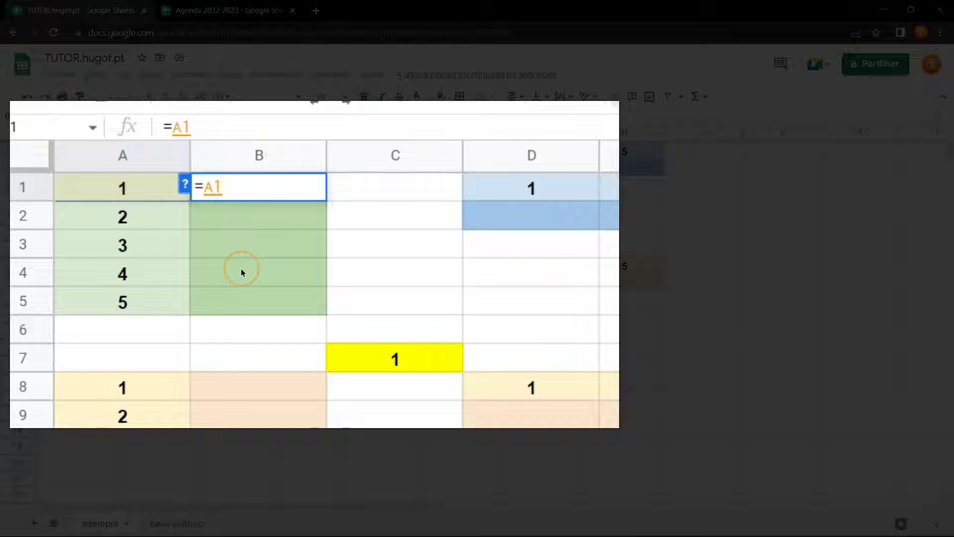
text(*)
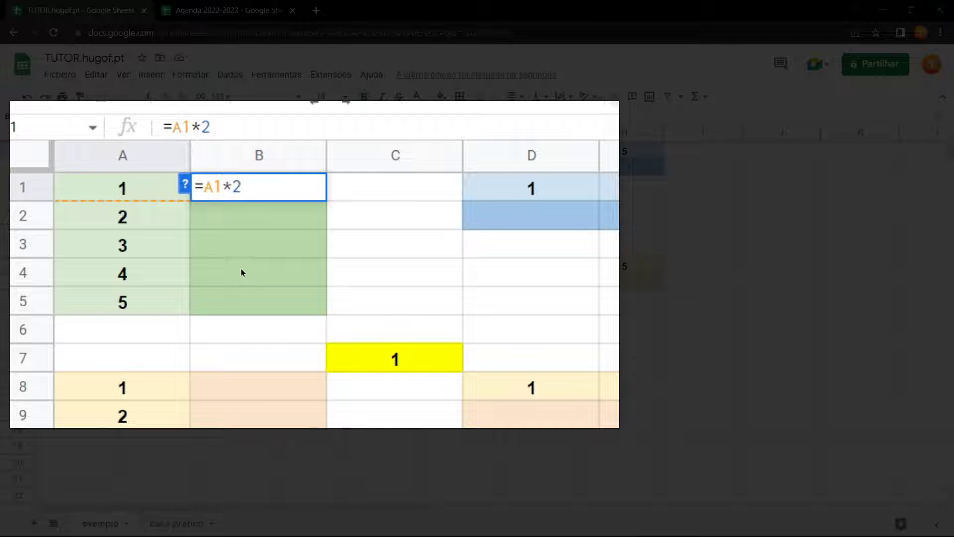
key(Return)
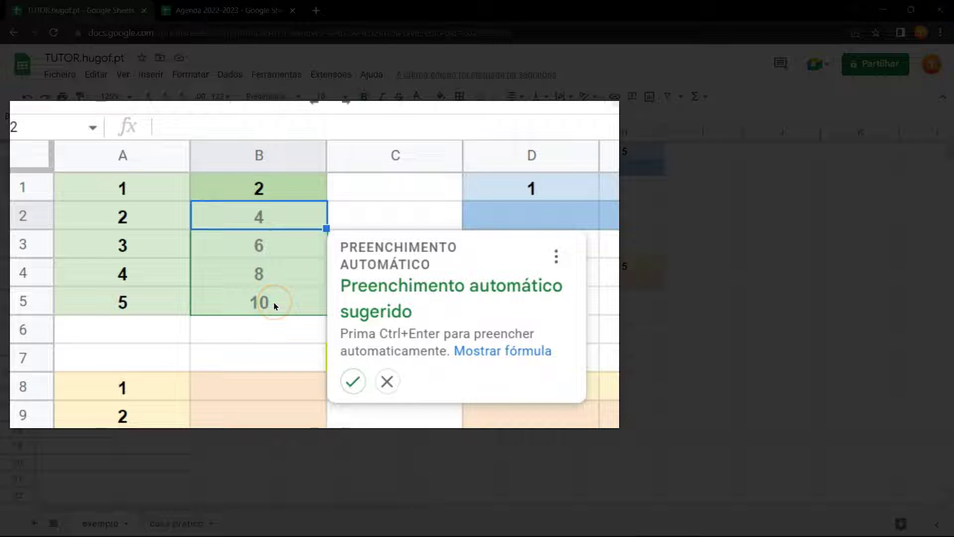
click(353, 381)
Inspect the autofilled formulas in cells B2 through B5 without changing them.
double_click(272, 214)
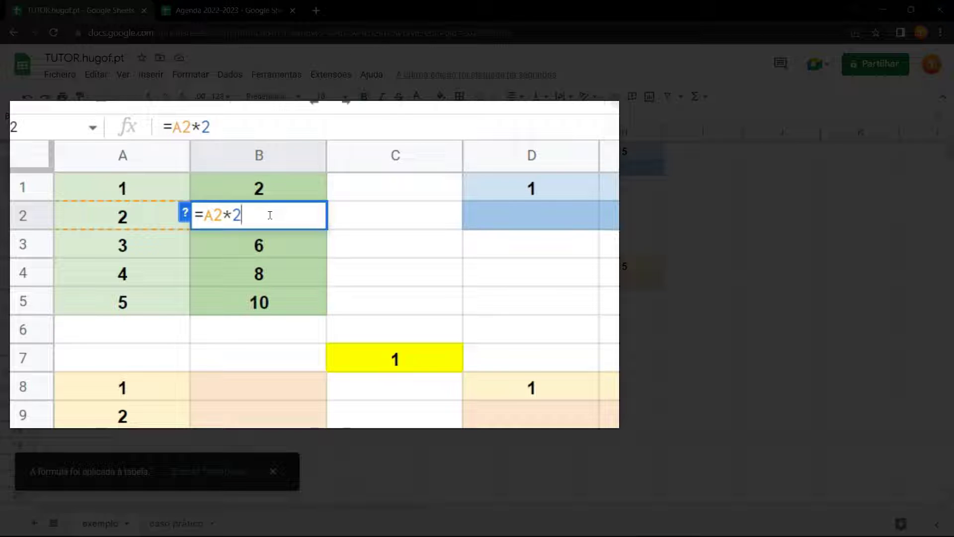
key(Escape)
double_click(279, 248)
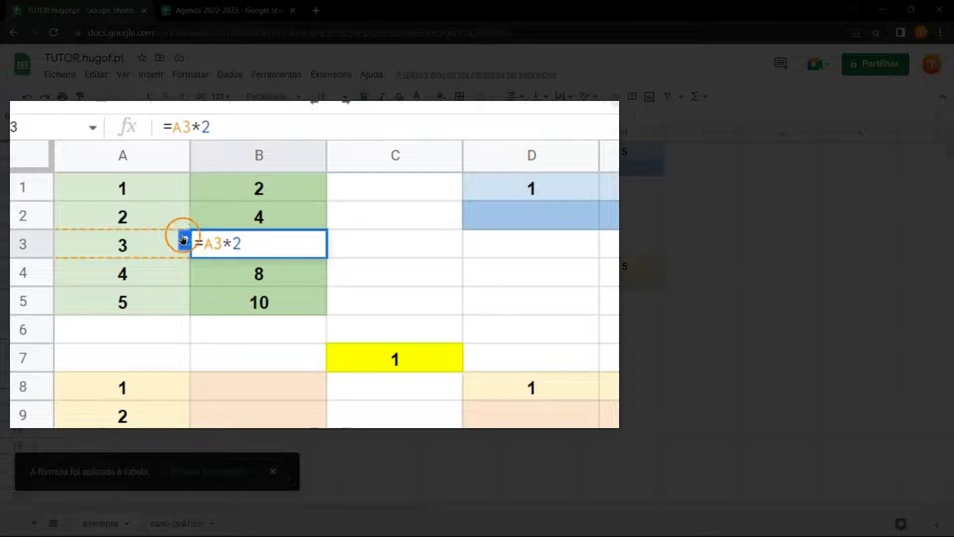
key(Escape)
double_click(311, 273)
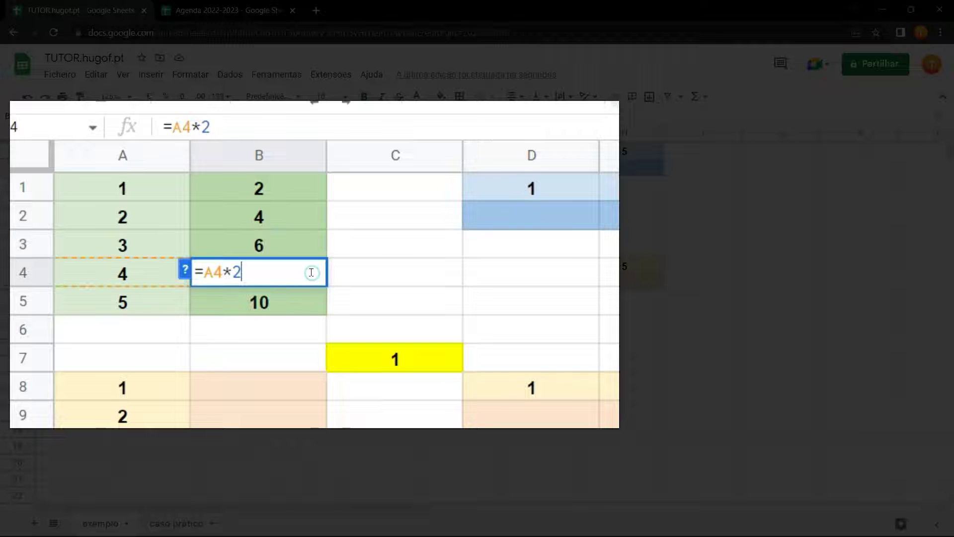
key(Escape)
double_click(298, 303)
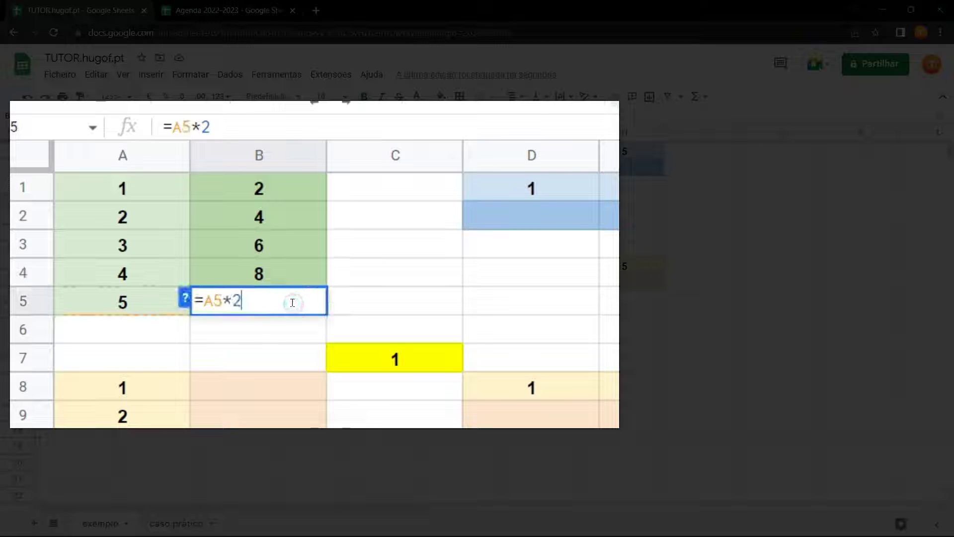
key(Escape)
Compare the row references in the green table's formulas, going from B1 down to B5.
double_click(268, 184)
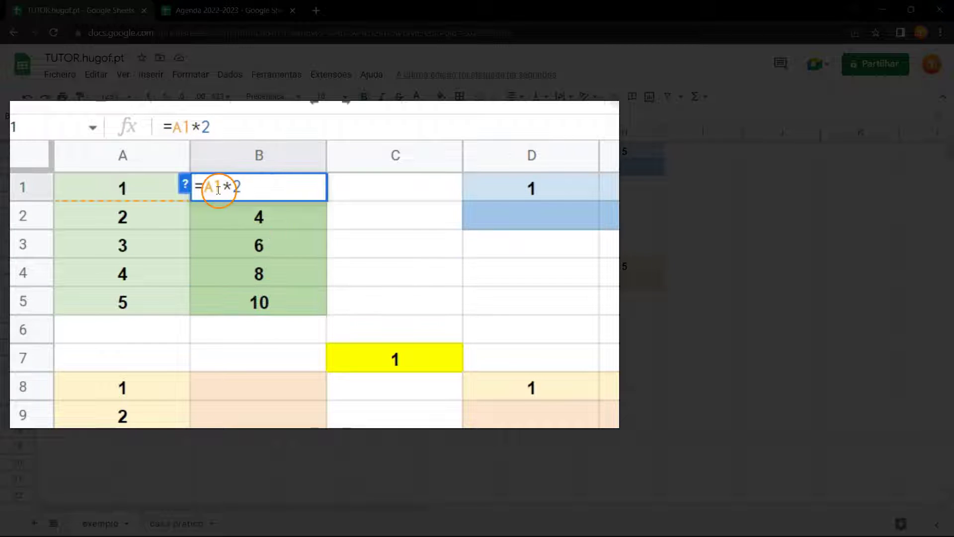
key(Escape)
double_click(244, 214)
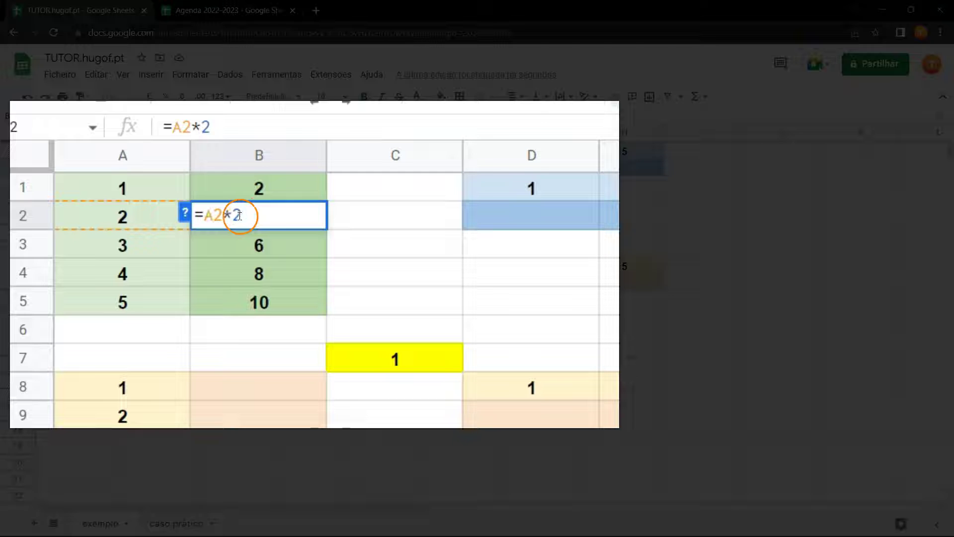
key(Escape)
double_click(252, 242)
key(Escape)
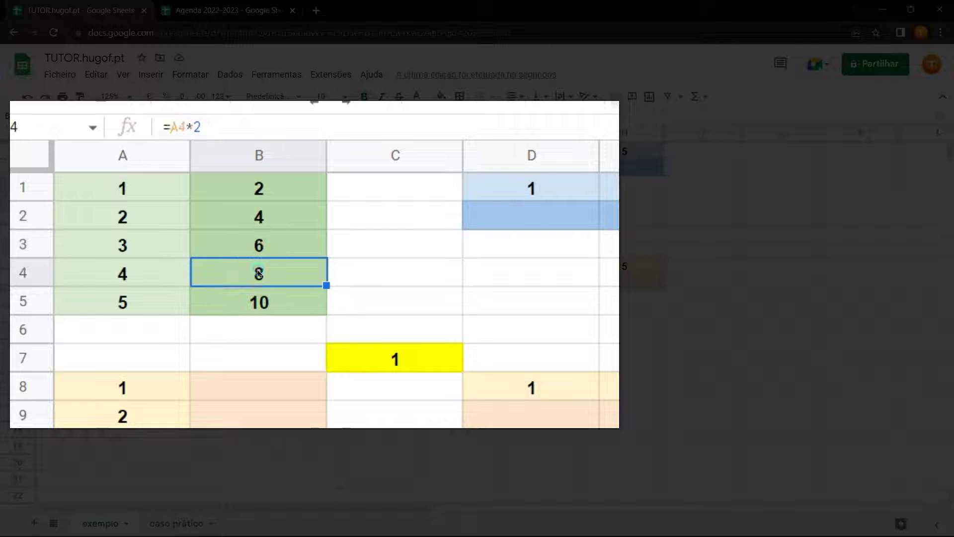
double_click(227, 268)
key(Escape)
click(277, 309)
double_click(230, 298)
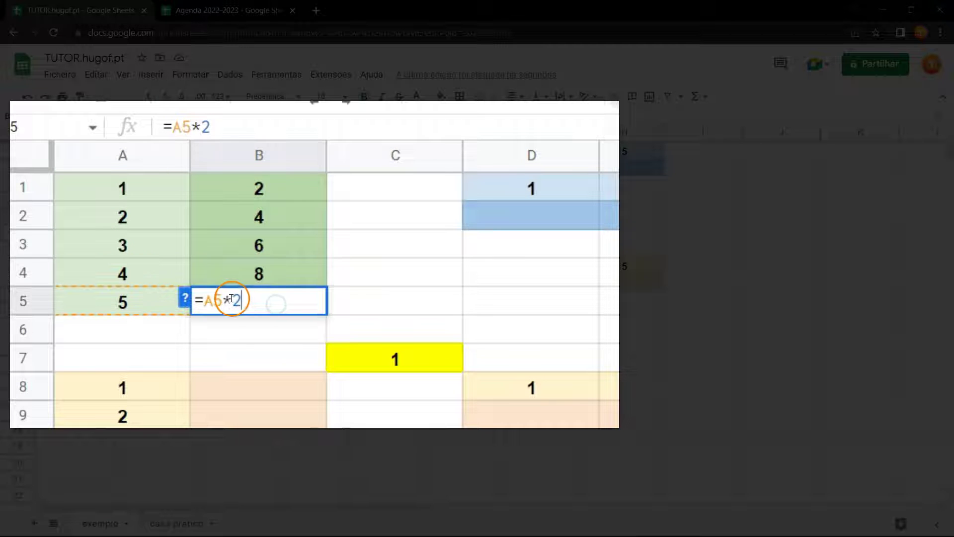
click(355, 324)
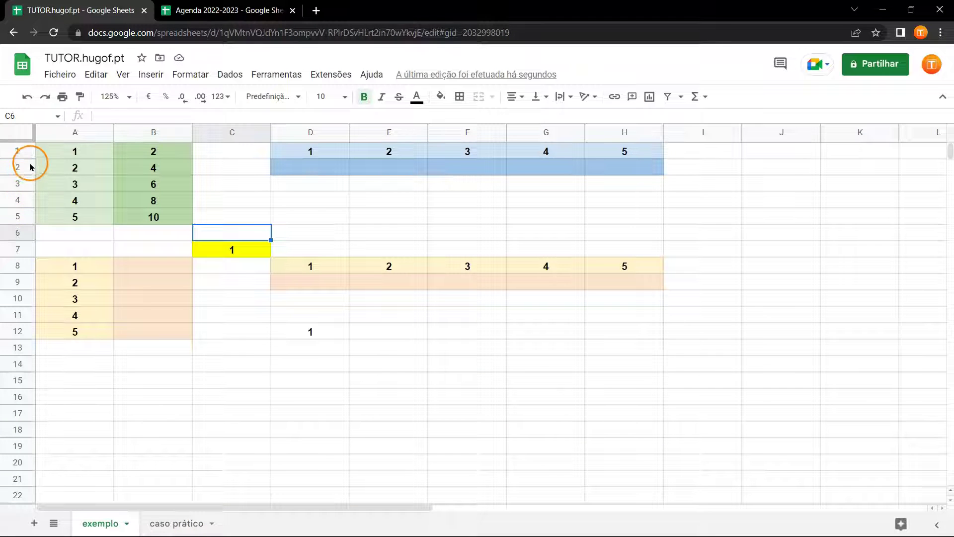
Enter the formula =D1*3 in cell D2 of the blue table.
click(317, 169)
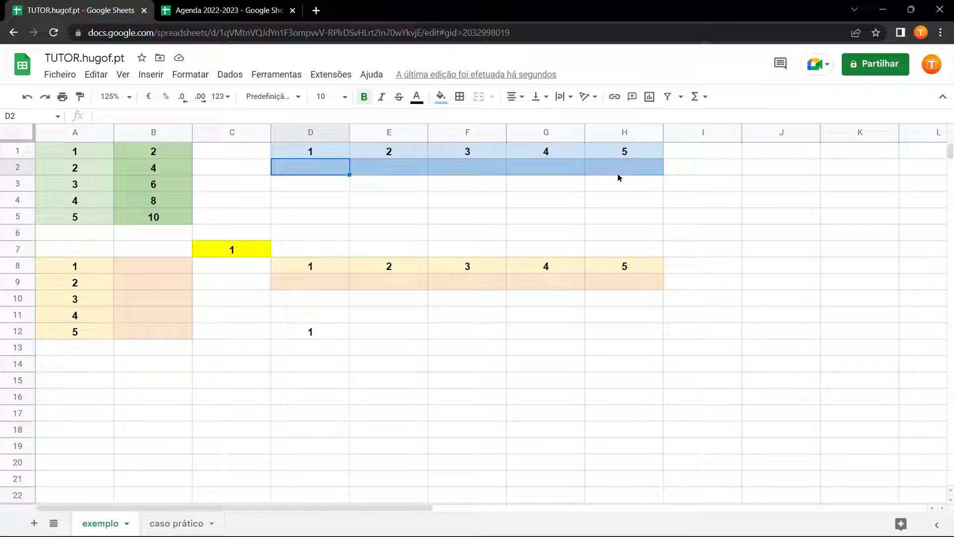
text(=)
click(312, 150)
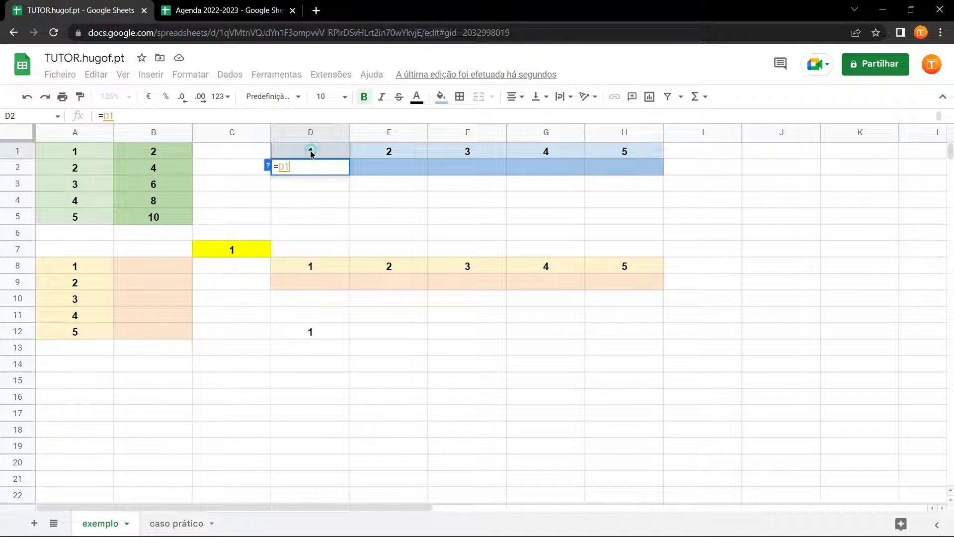
text(*3)
key(Return)
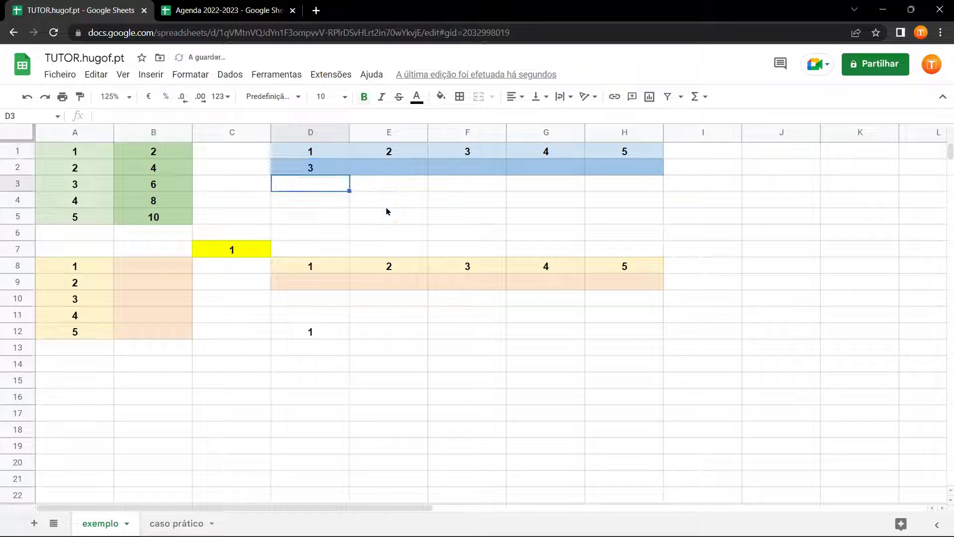
Fill the =D1*3 formula from D2 across the blue table's second row to H2.
click(332, 168)
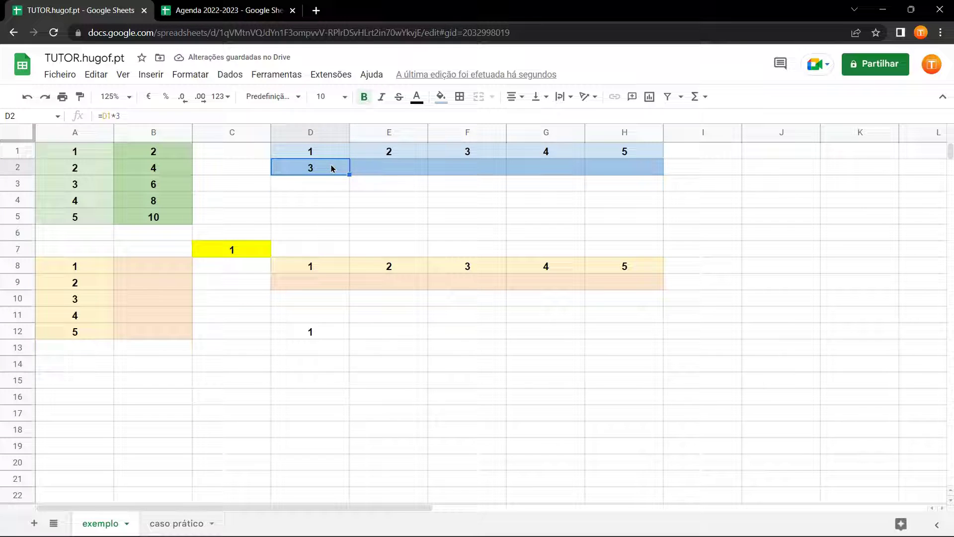
double_click(332, 168)
key(Escape)
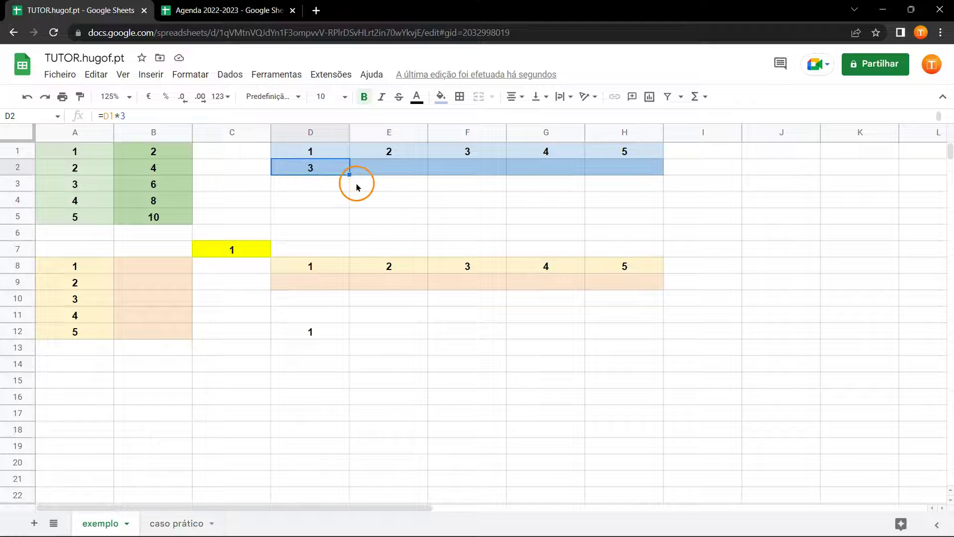
drag(445, 170, 627, 173)
Compare the column and row references in the blue table's formulas, going from D2 across to H2.
double_click(330, 168)
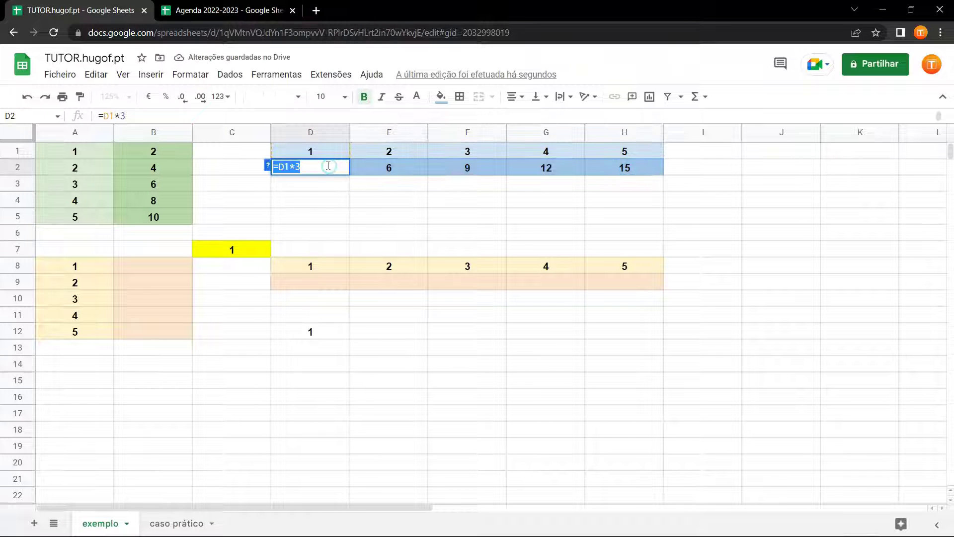
click(329, 166)
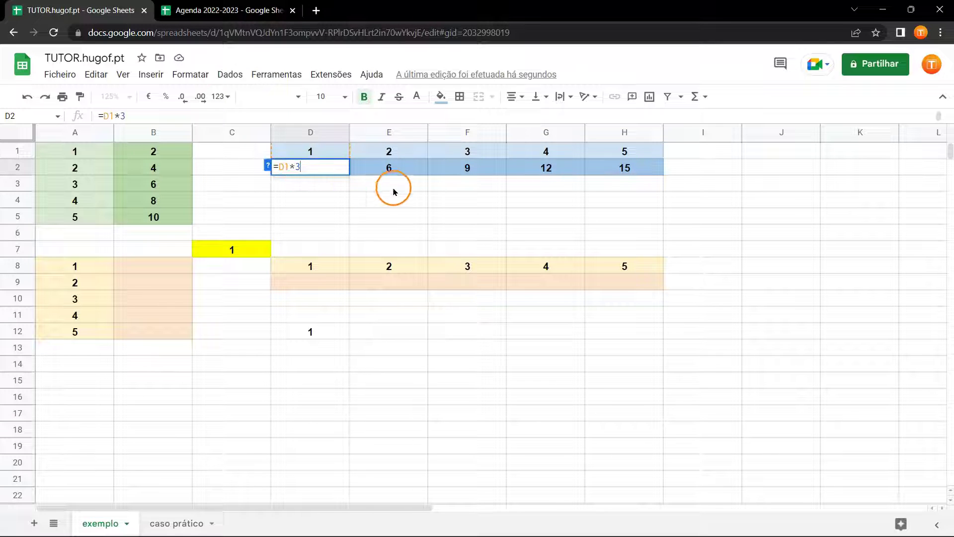
double_click(405, 172)
click(359, 170)
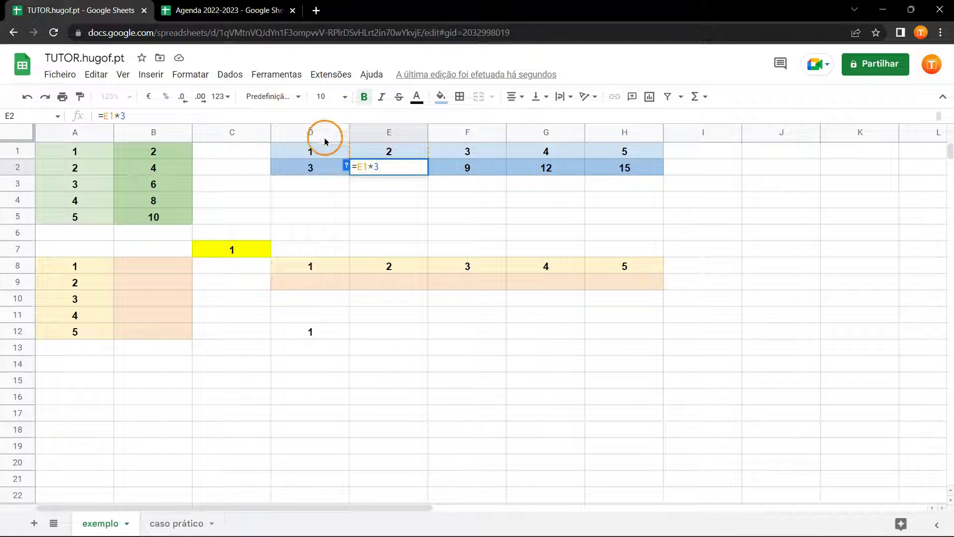
double_click(472, 165)
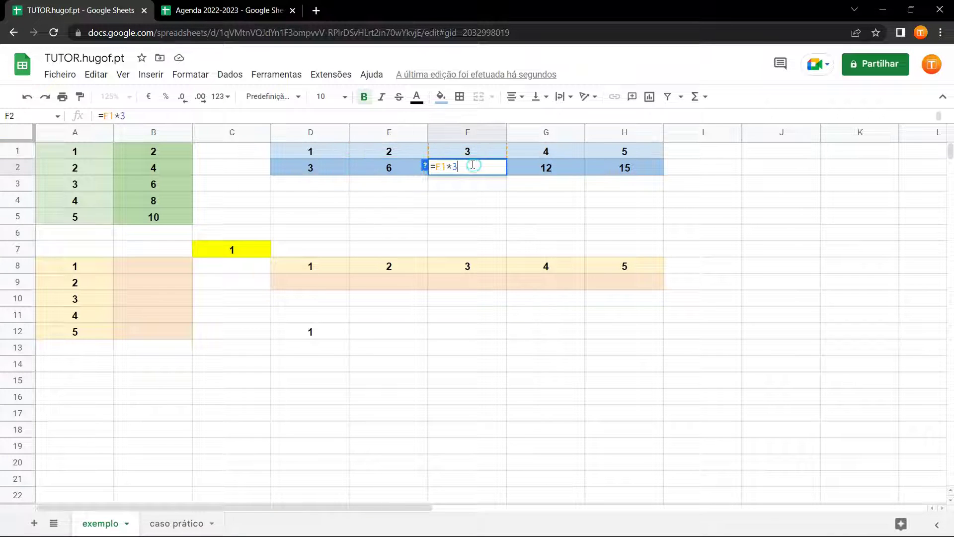
double_click(524, 165)
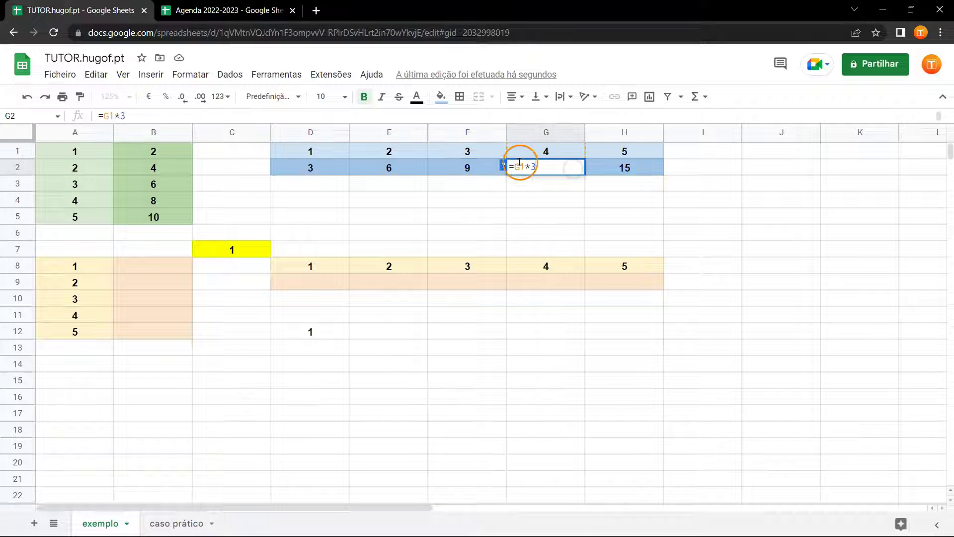
double_click(611, 169)
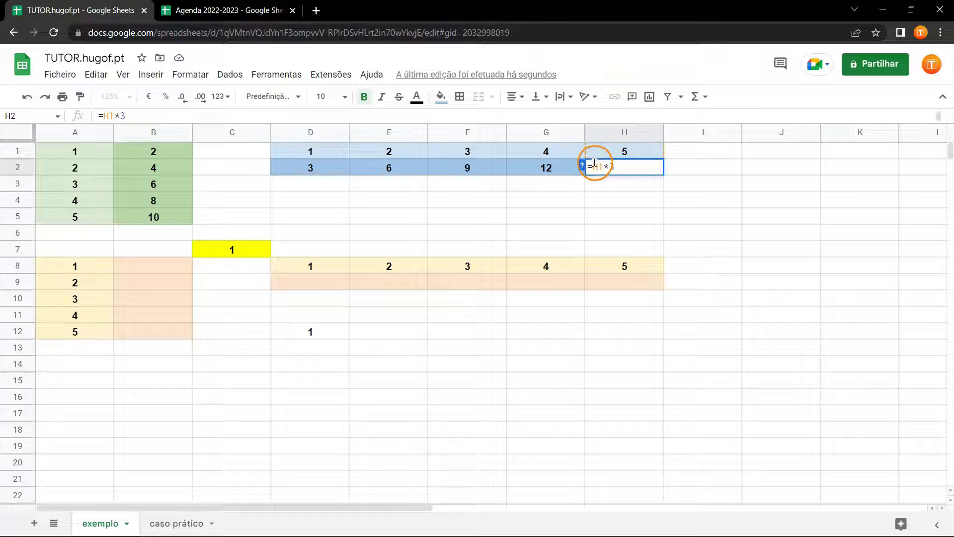
click(22, 153)
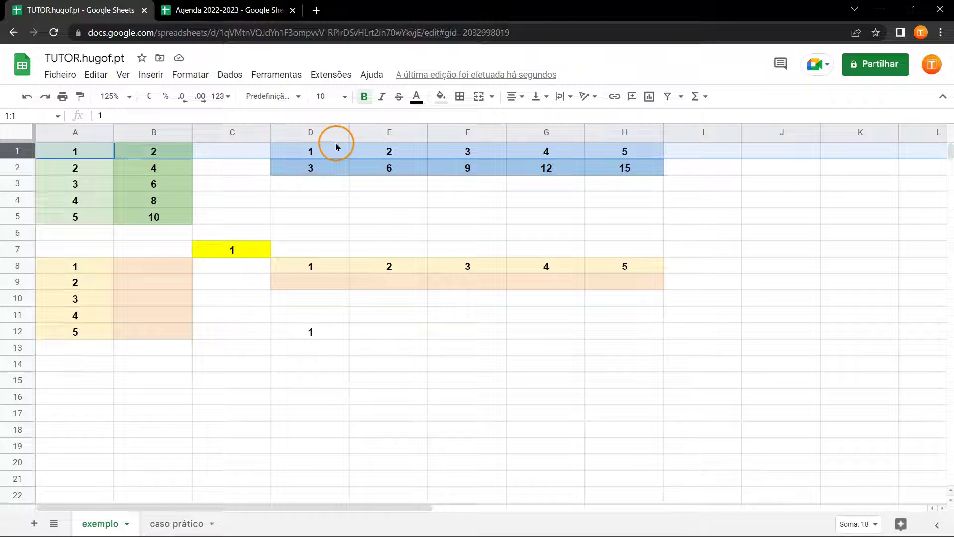
click(608, 181)
Set the yellow cell C7 to 2 and clear the contents of cell D12.
click(231, 251)
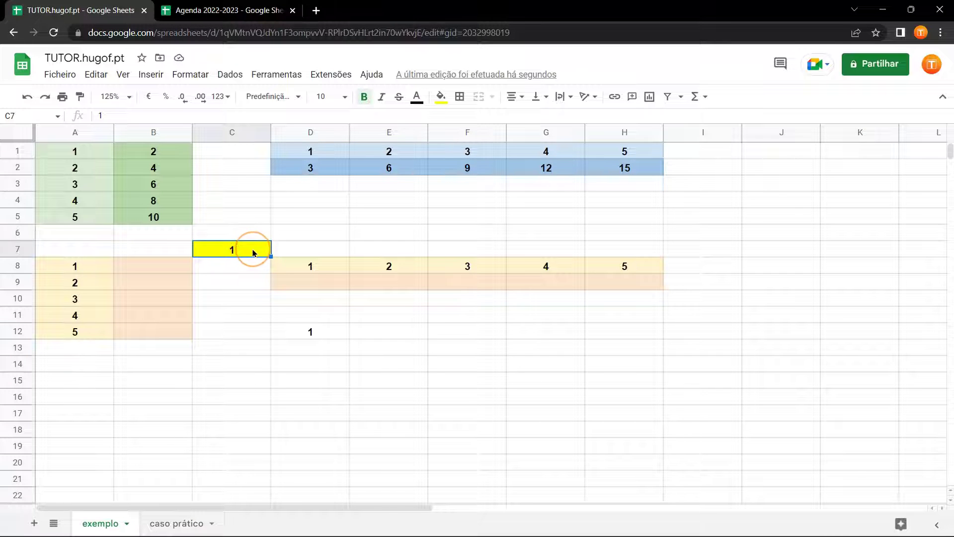
text(2)
key(Return)
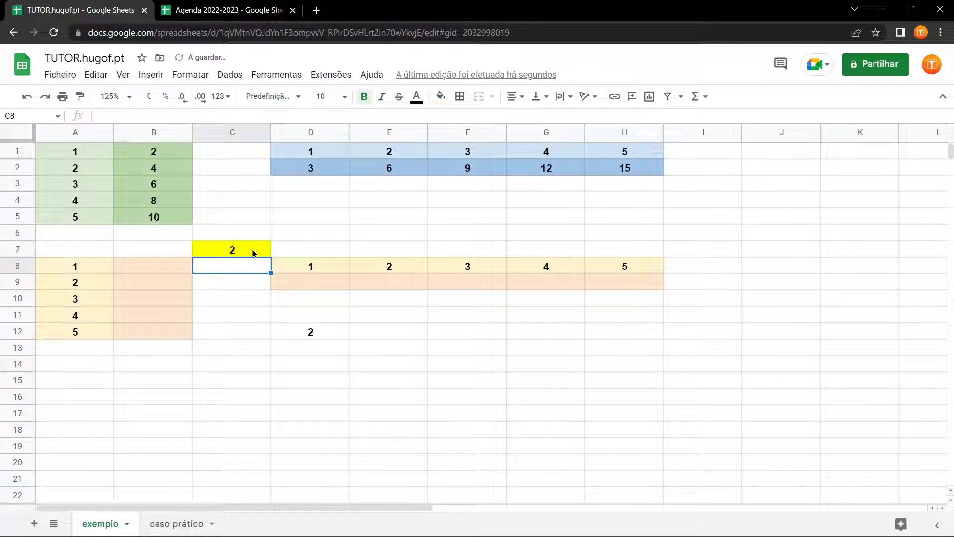
click(336, 338)
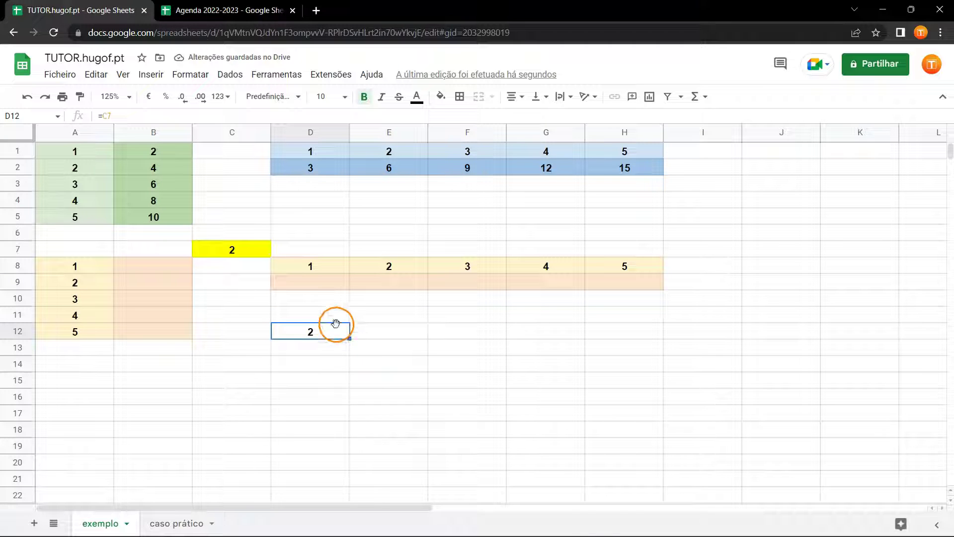
key(Delete)
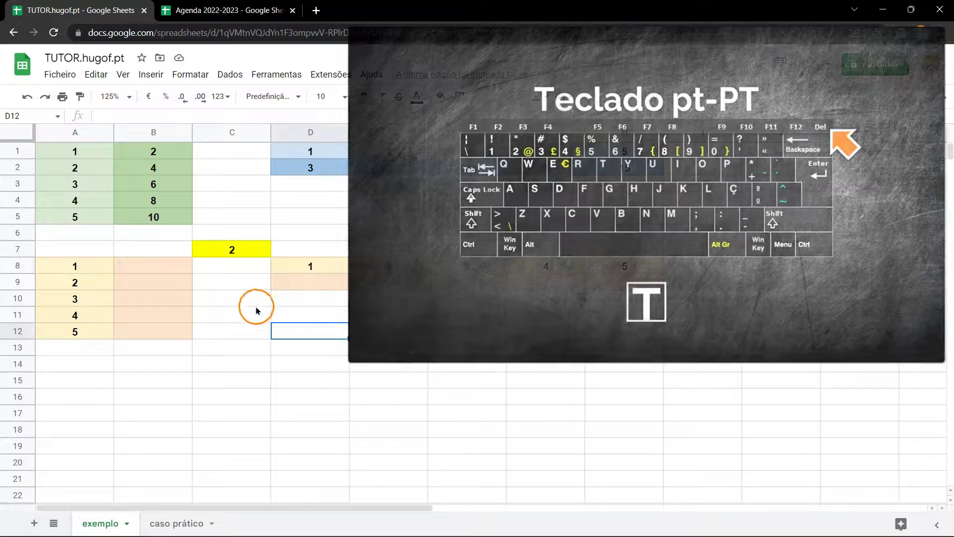
Enter a formula in B8 that multiplies A8 by the yellow cell, =A8*C7.
click(170, 272)
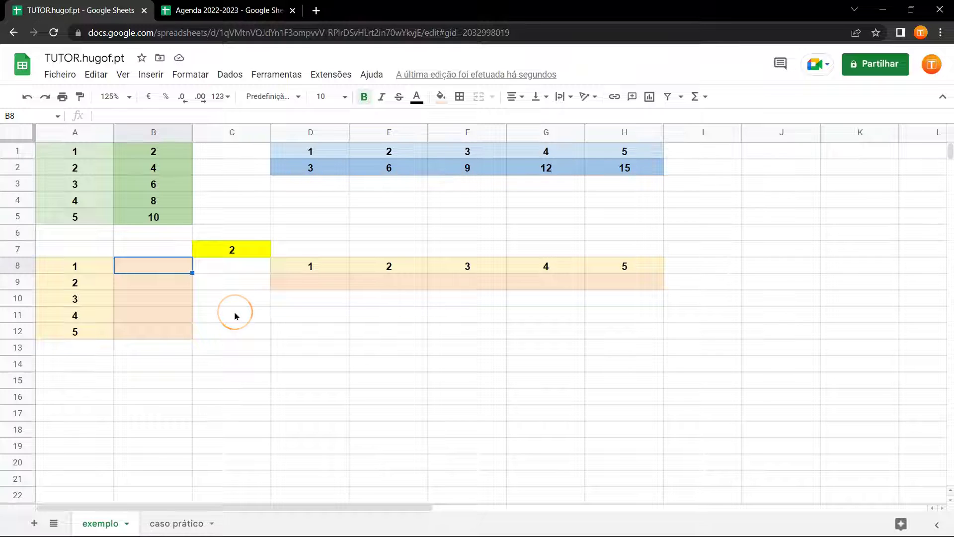
text(=)
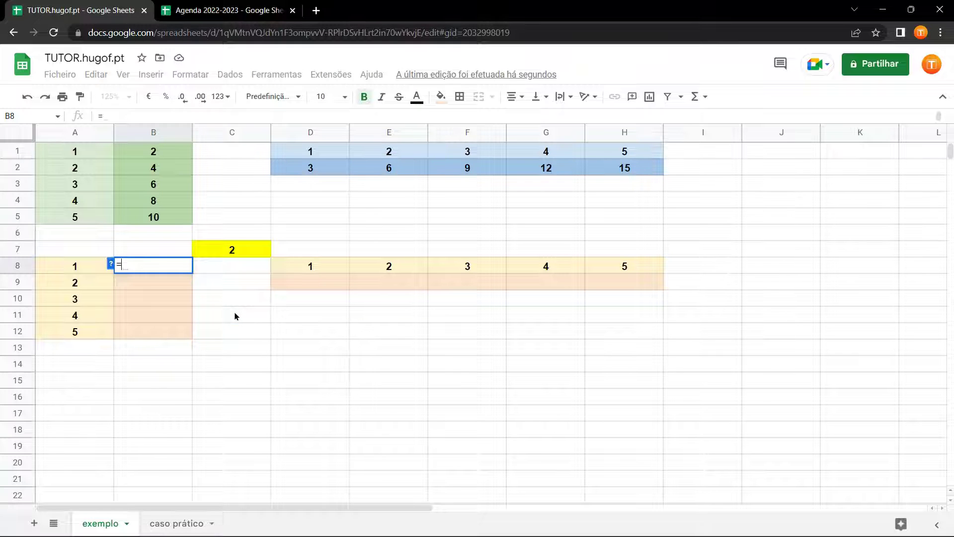
click(73, 268)
text(*)
click(242, 252)
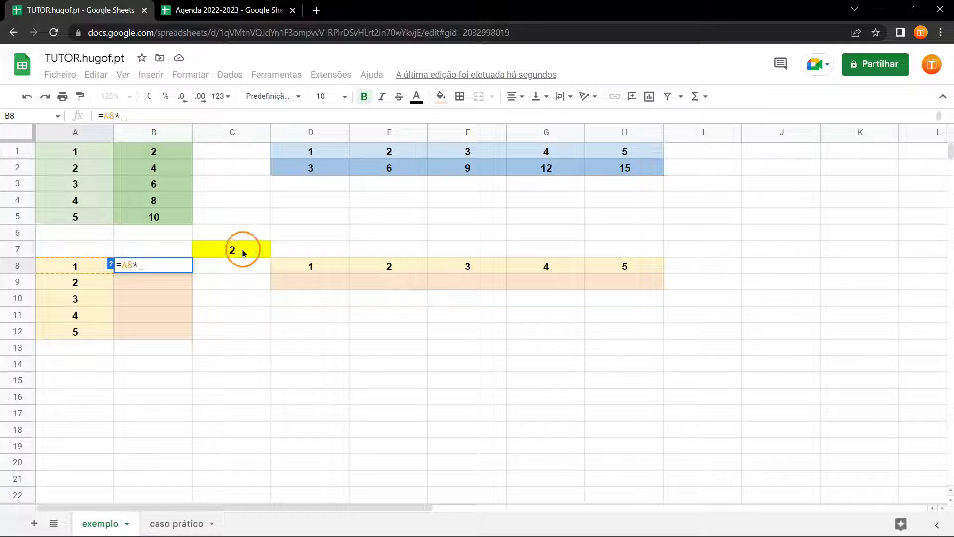
key(Return)
Fill the =A8*C7 formula from B8 down to B12 and reject the suggested =A8*$C$7 correction.
click(184, 267)
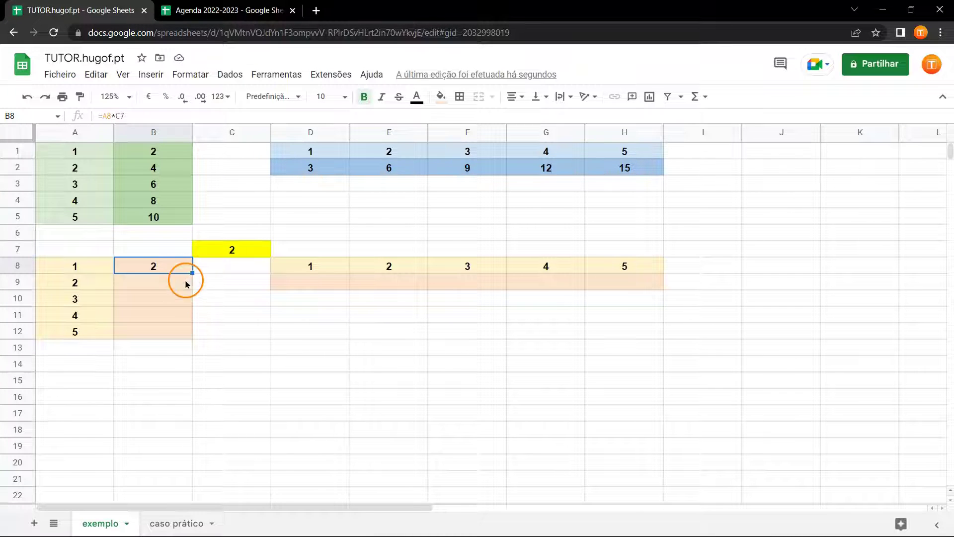
double_click(166, 266)
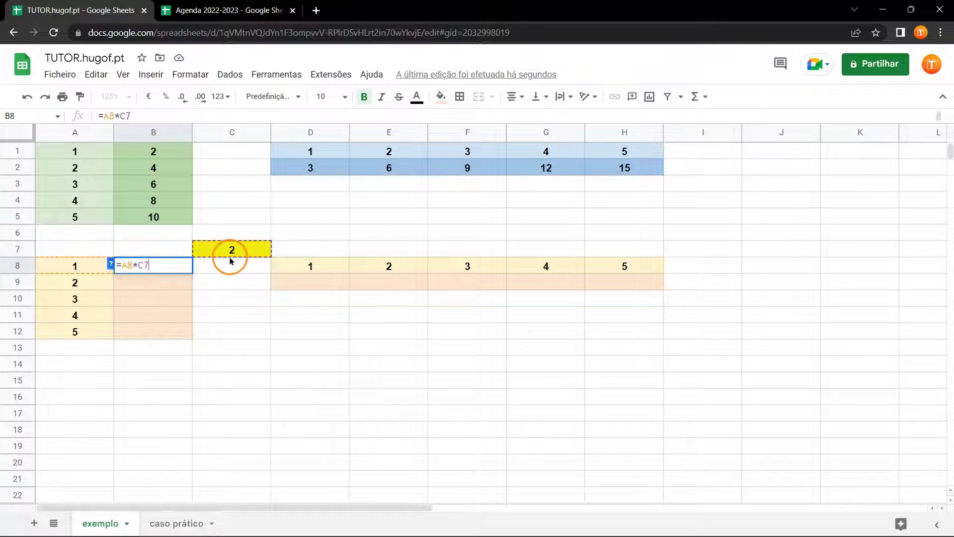
key(ctrl+Return)
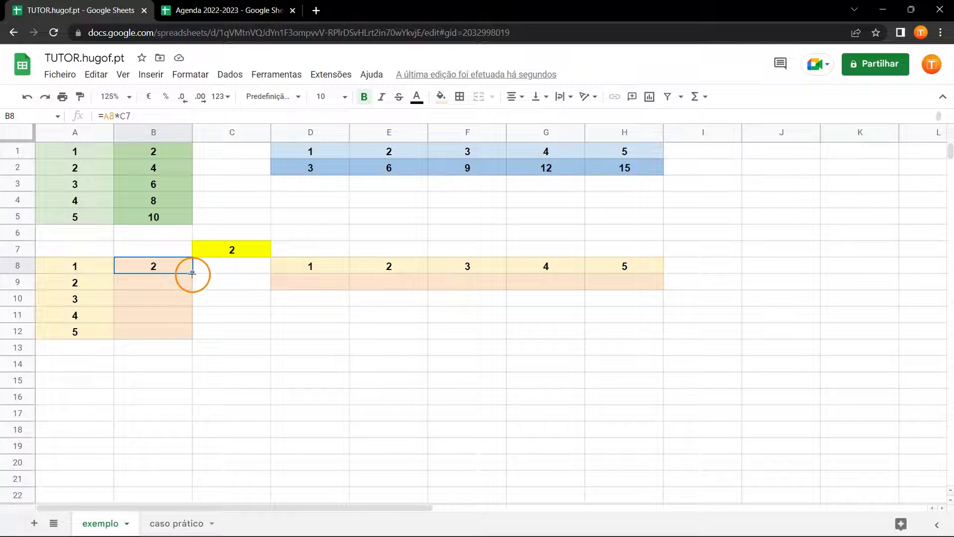
drag(190, 293, 191, 341)
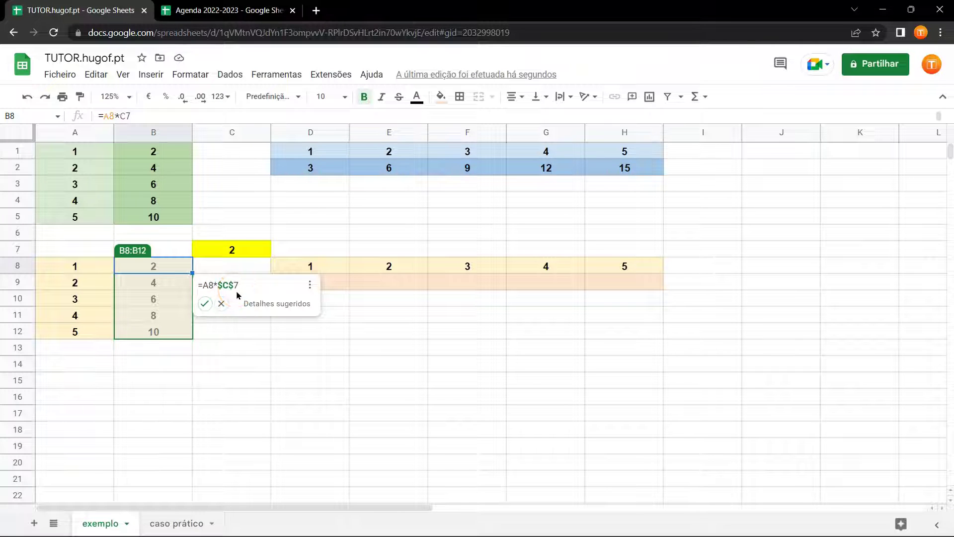
click(222, 304)
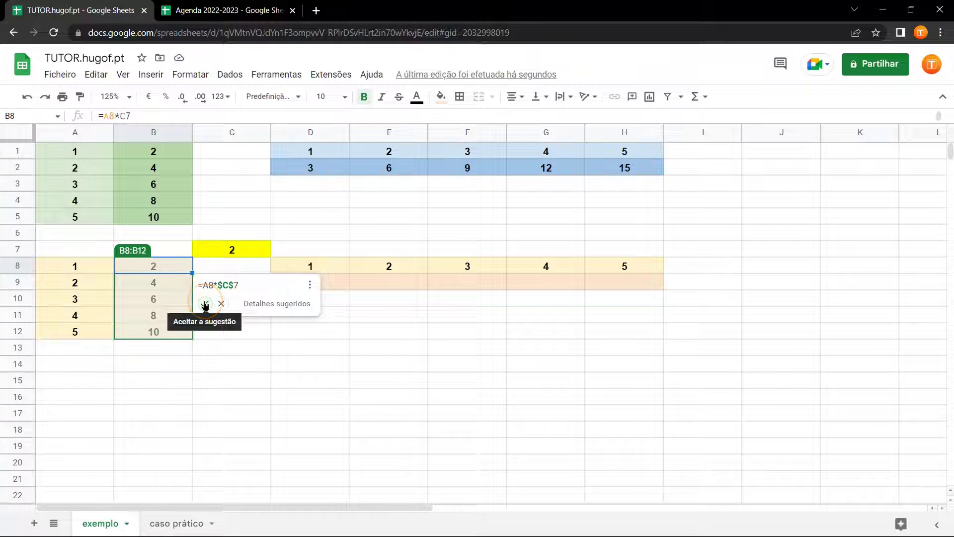
click(222, 304)
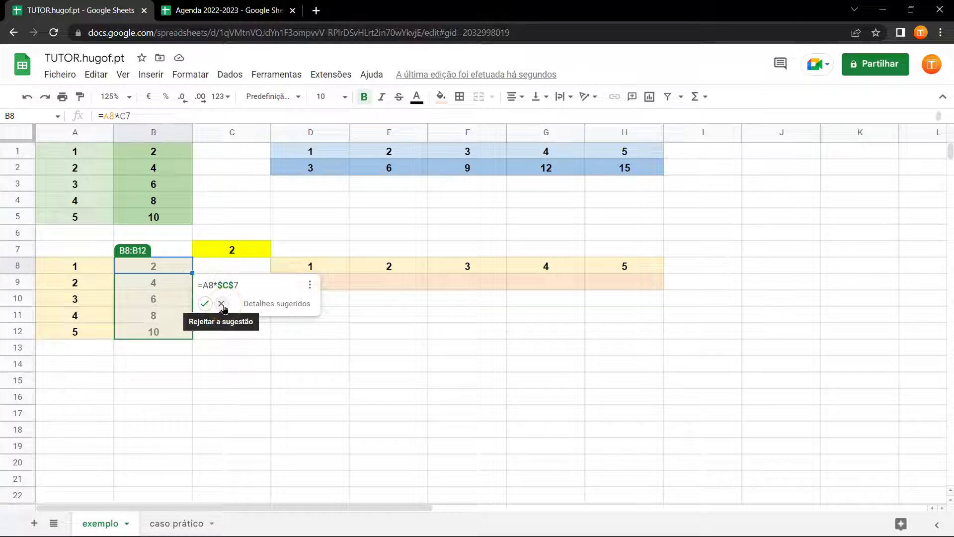
click(222, 305)
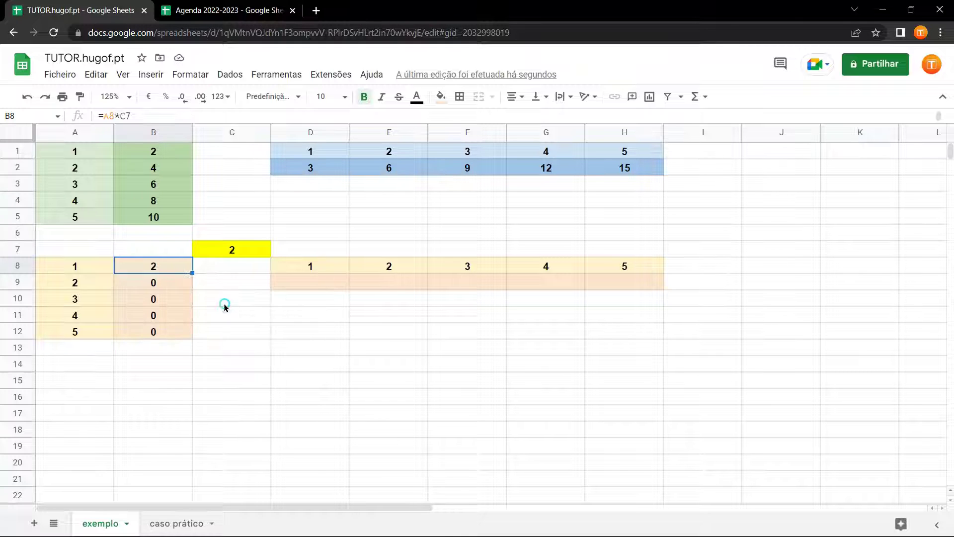
Compare the cell references in the formulas of B8 and B9.
double_click(182, 269)
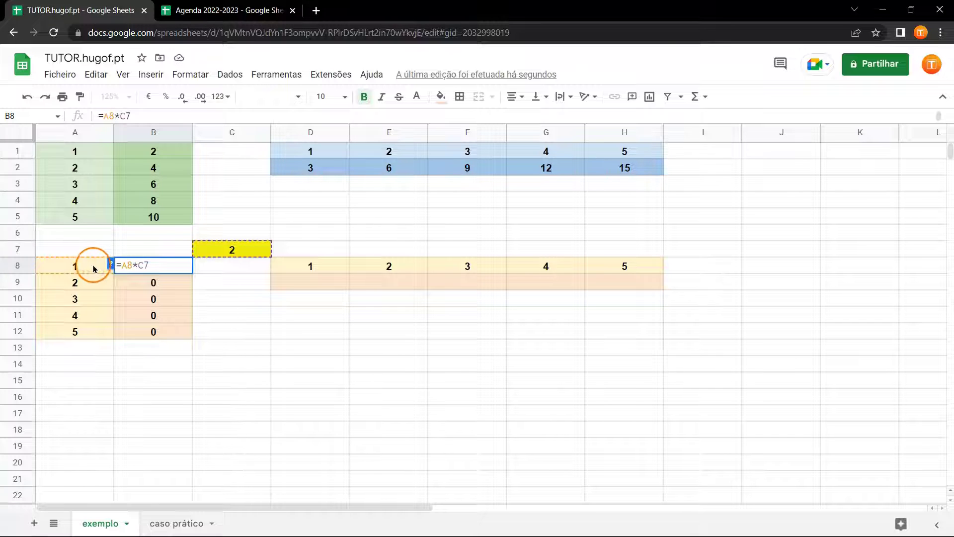
key(Return)
double_click(178, 283)
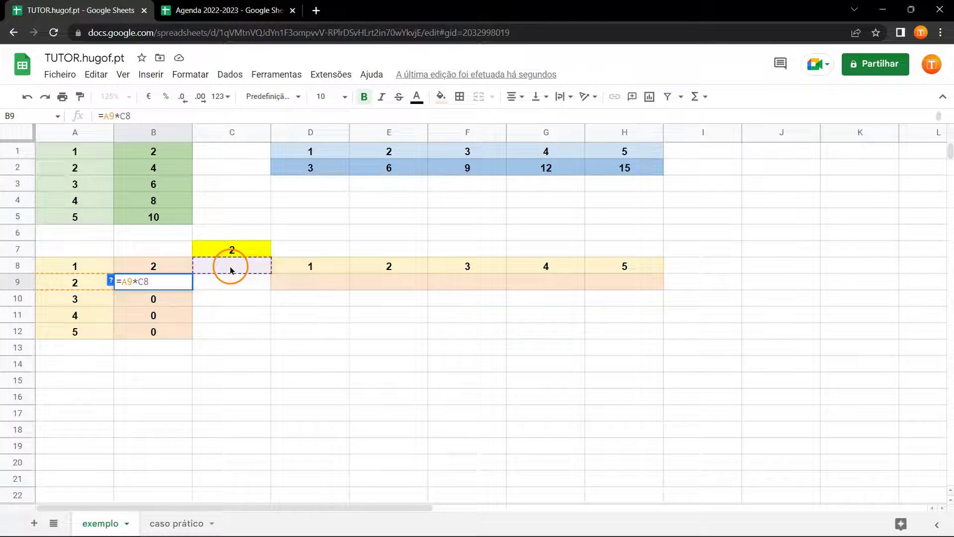
Fill B8 down to B12 again and accept the suggested formula =A8*$C$7 for the range.
click(171, 267)
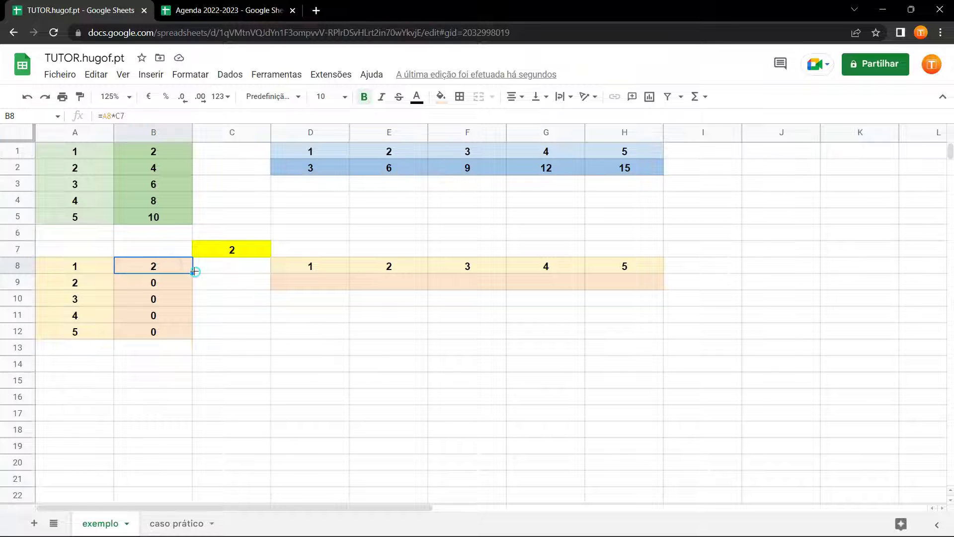
drag(188, 324, 188, 338)
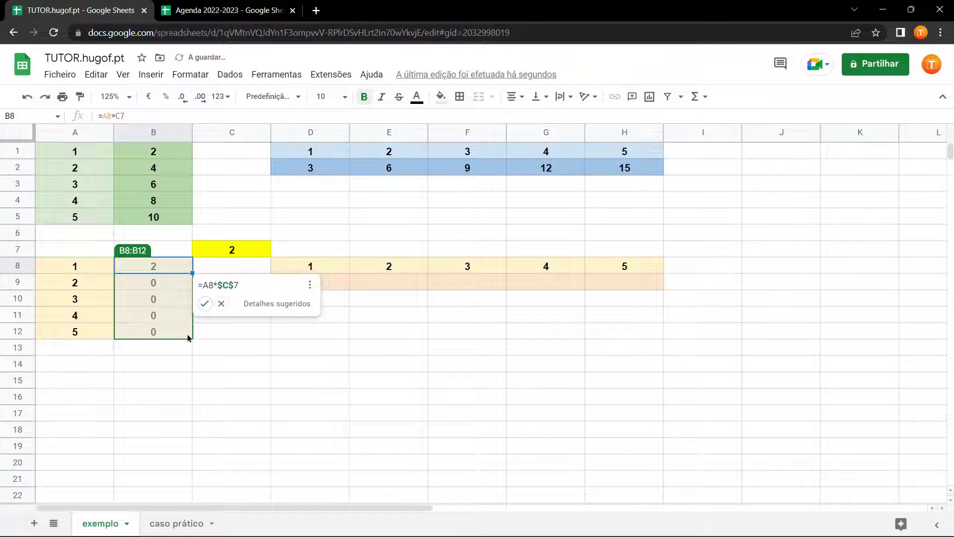
click(204, 302)
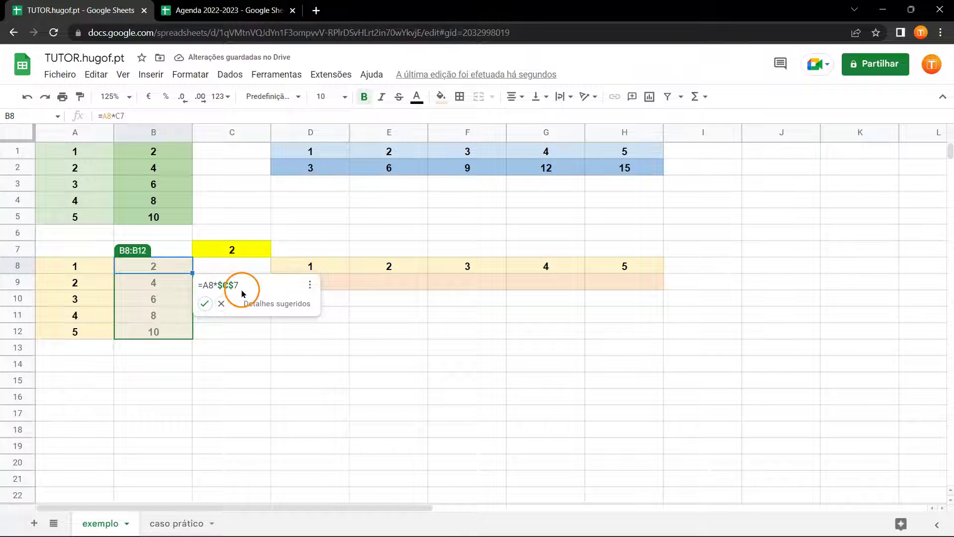
click(204, 305)
Examine the column and row parts of the absolute reference $C$7 in B8's formula without changing it.
double_click(177, 265)
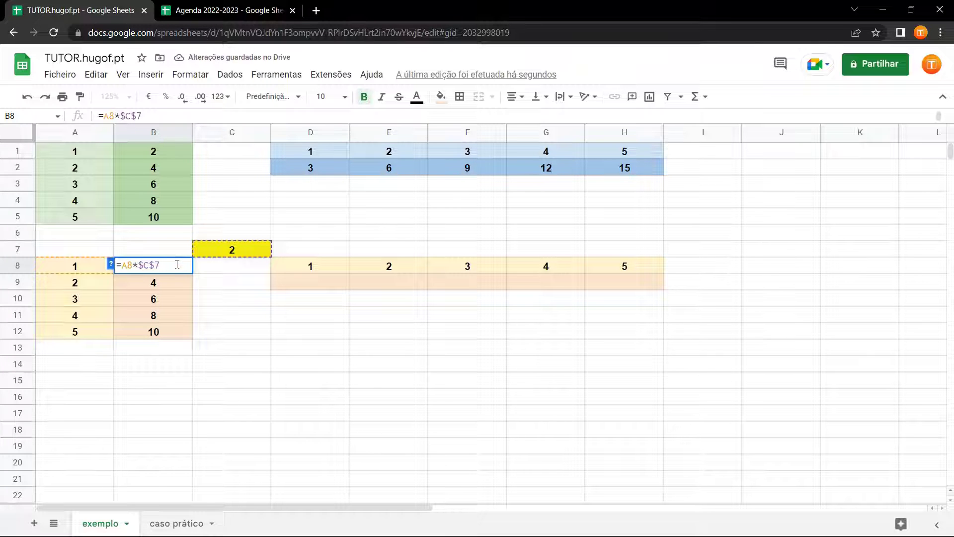
click(143, 263)
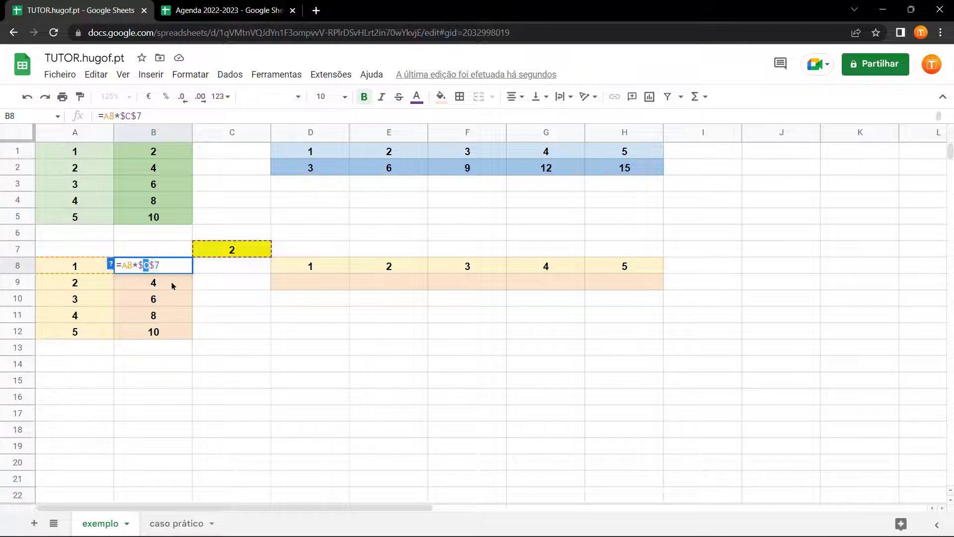
click(166, 265)
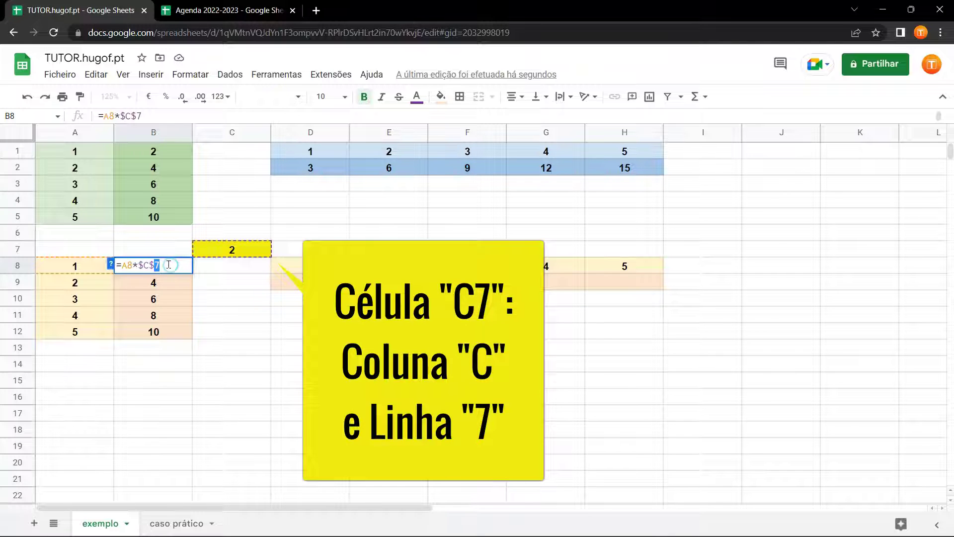
drag(142, 262, 139, 263)
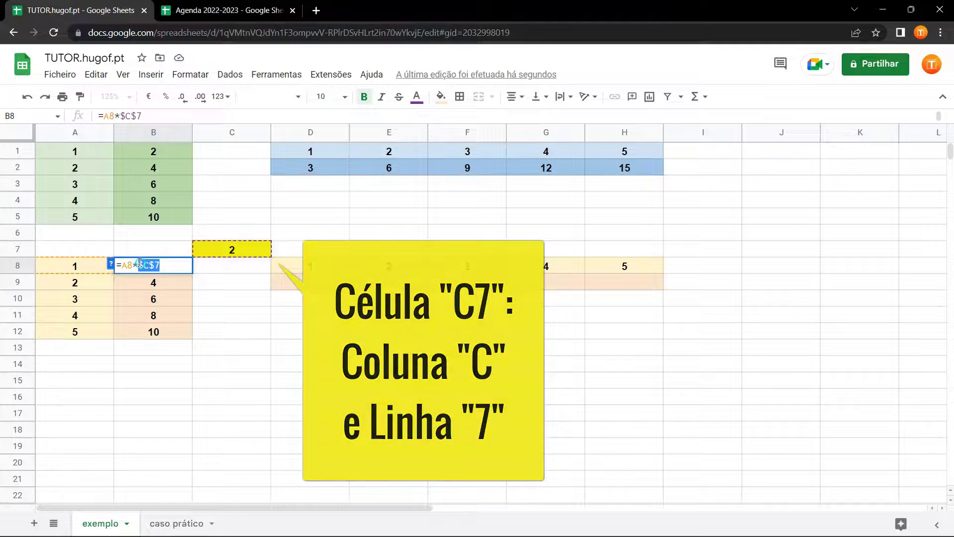
key(Return)
Examine the cell references in the formulas of B9 through B12 without changing them.
double_click(171, 279)
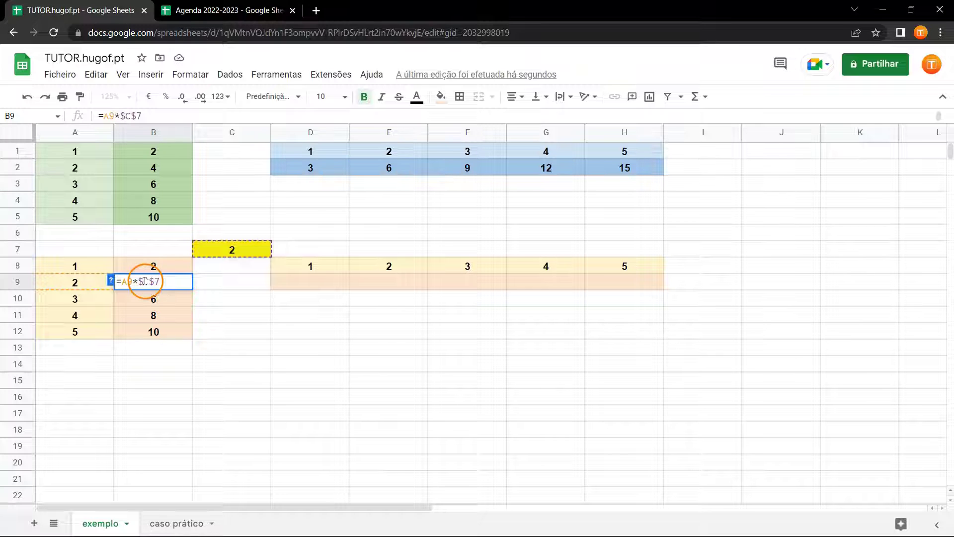
click(156, 301)
double_click(156, 303)
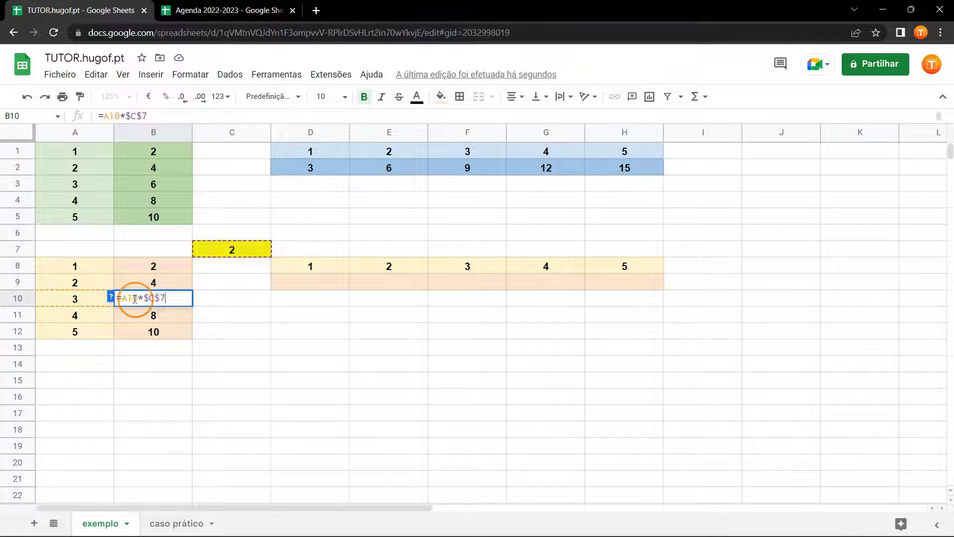
double_click(171, 315)
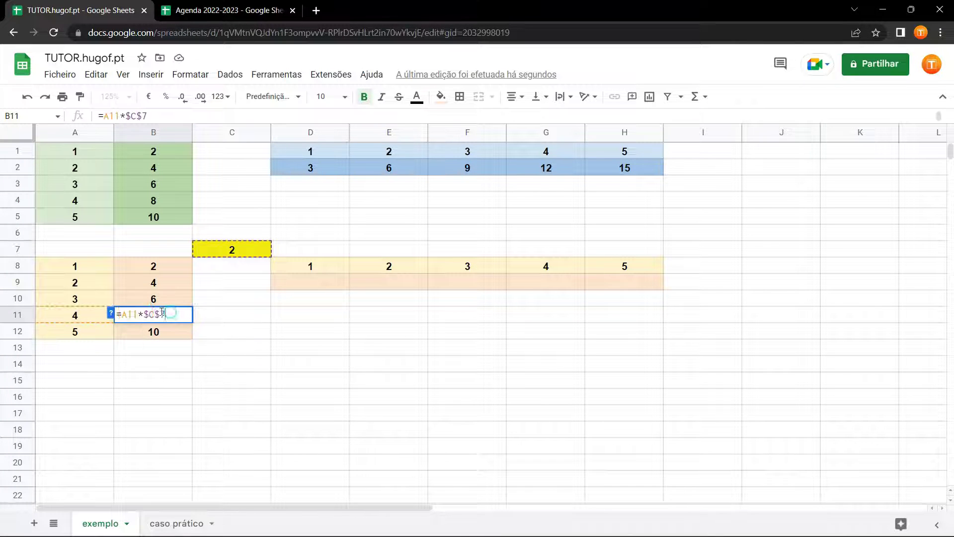
double_click(167, 330)
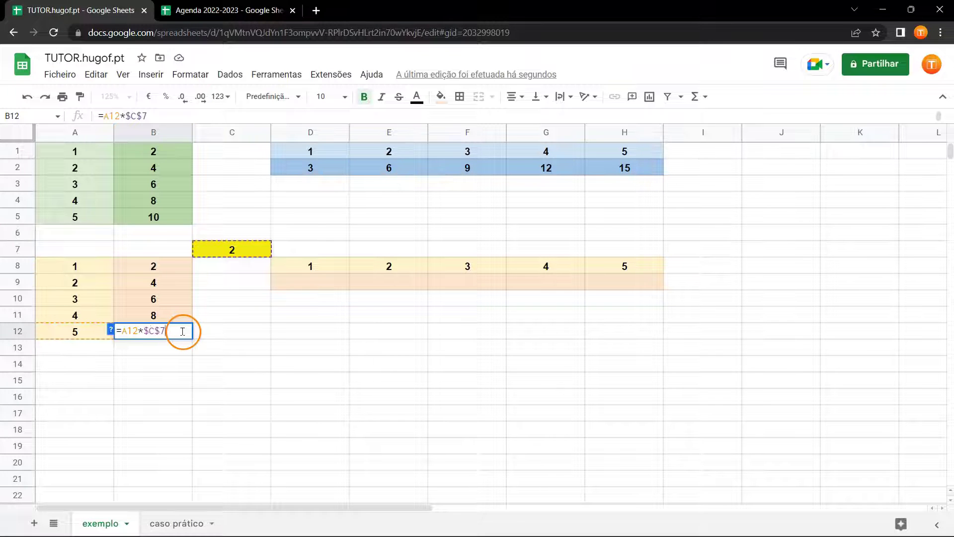
key(Escape)
Enter the formula =D8*C7 in D9 and fill it across to H9.
click(314, 282)
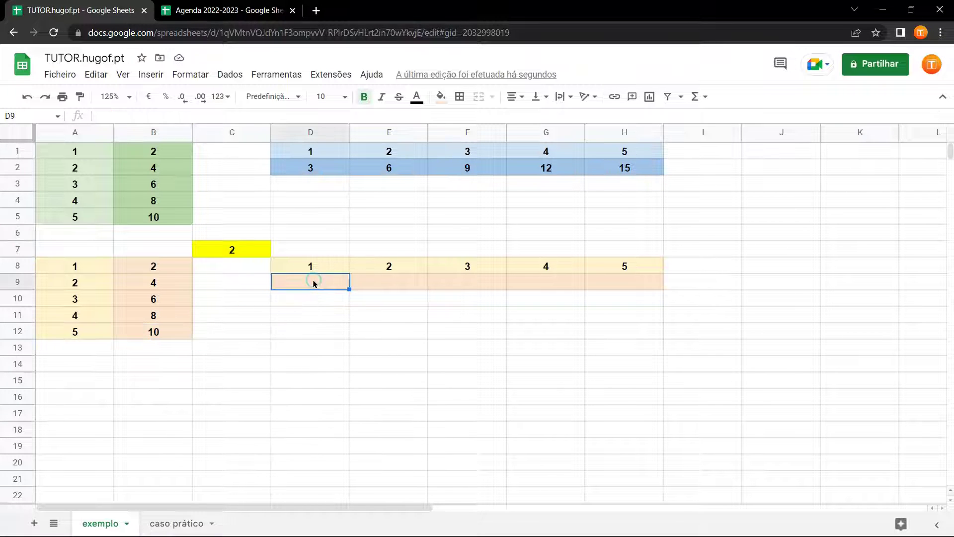
text(=)
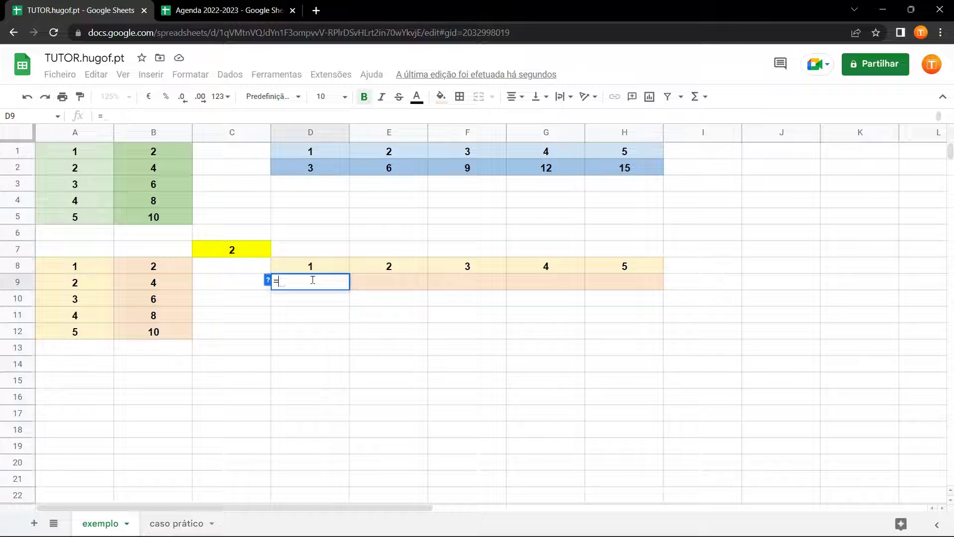
click(292, 266)
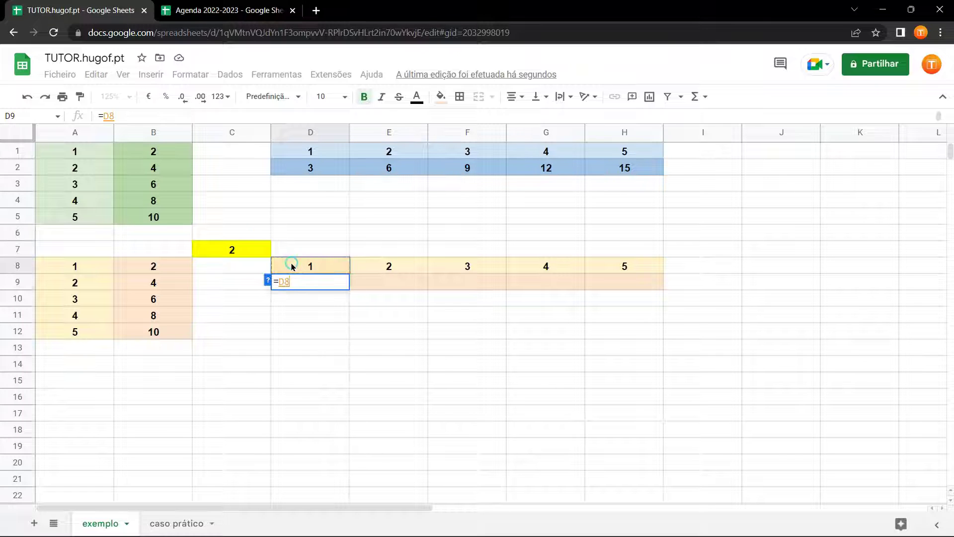
text(*)
click(241, 250)
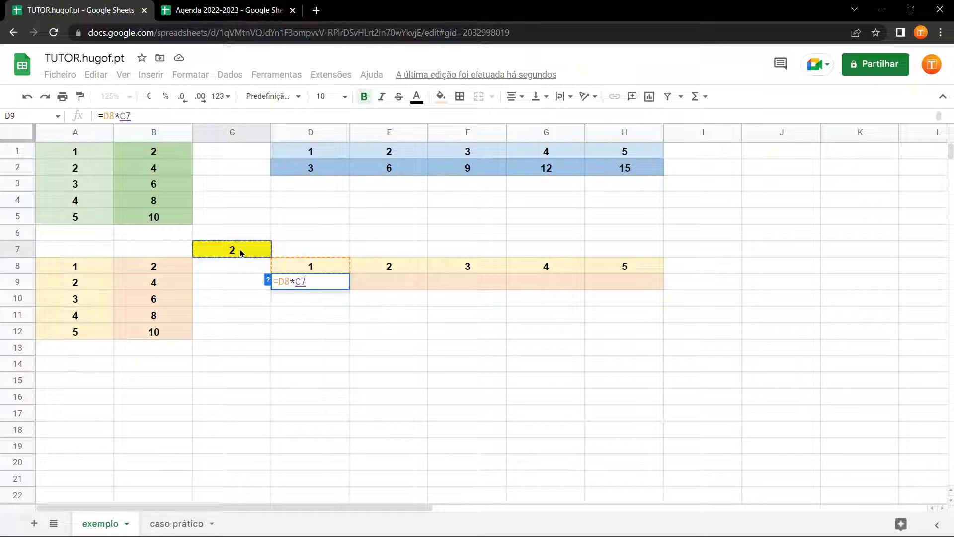
key(Return)
key(Up)
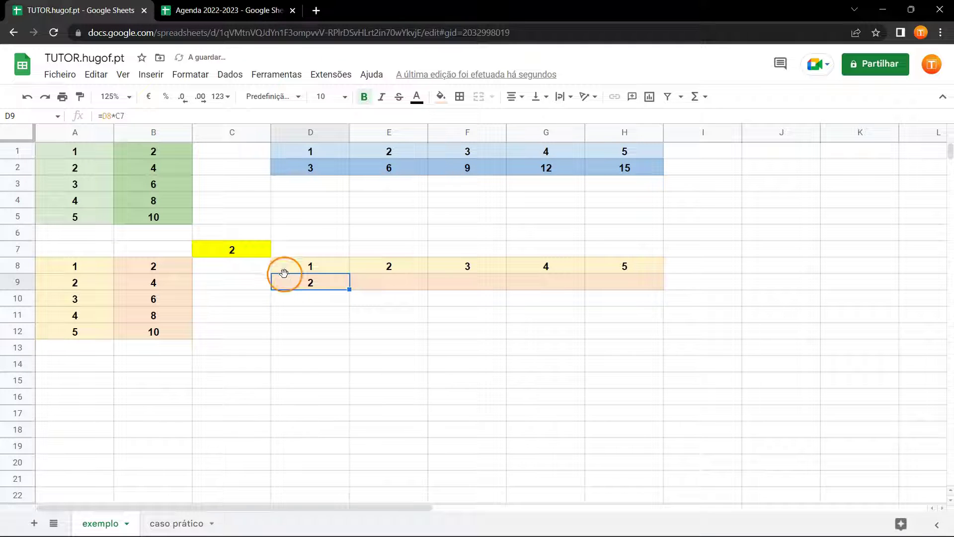
drag(352, 290, 613, 291)
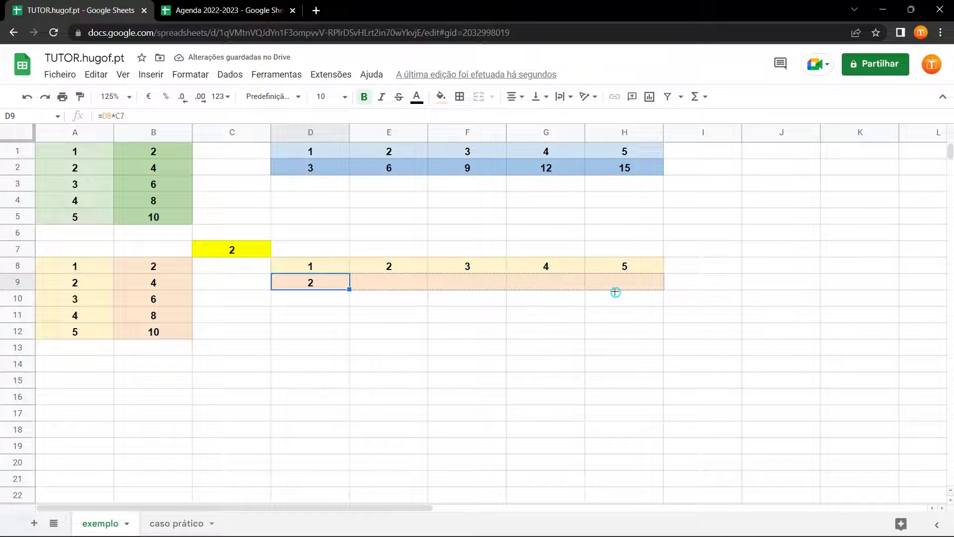
Examine the cell references in the formulas of E9 through H9, and compare D9's formula with B9's.
double_click(399, 282)
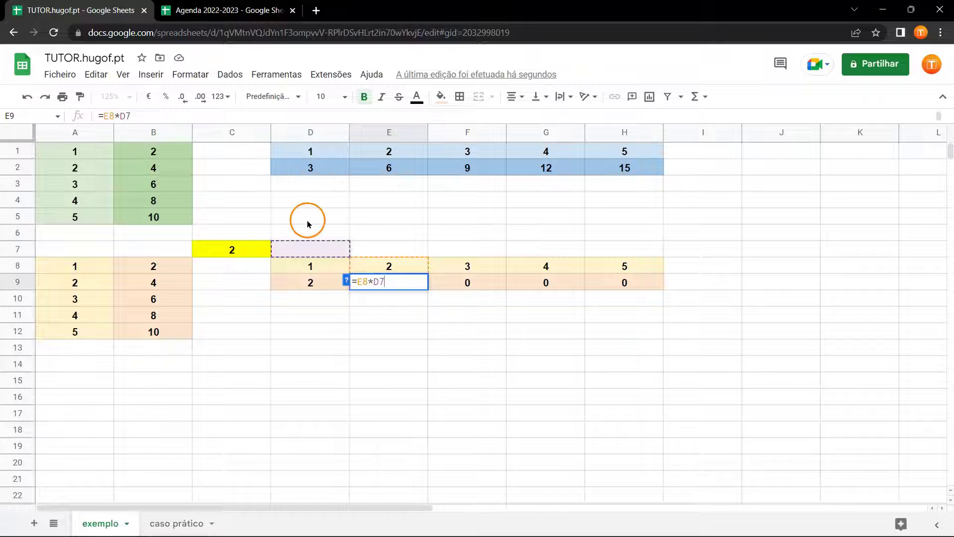
double_click(442, 282)
double_click(522, 281)
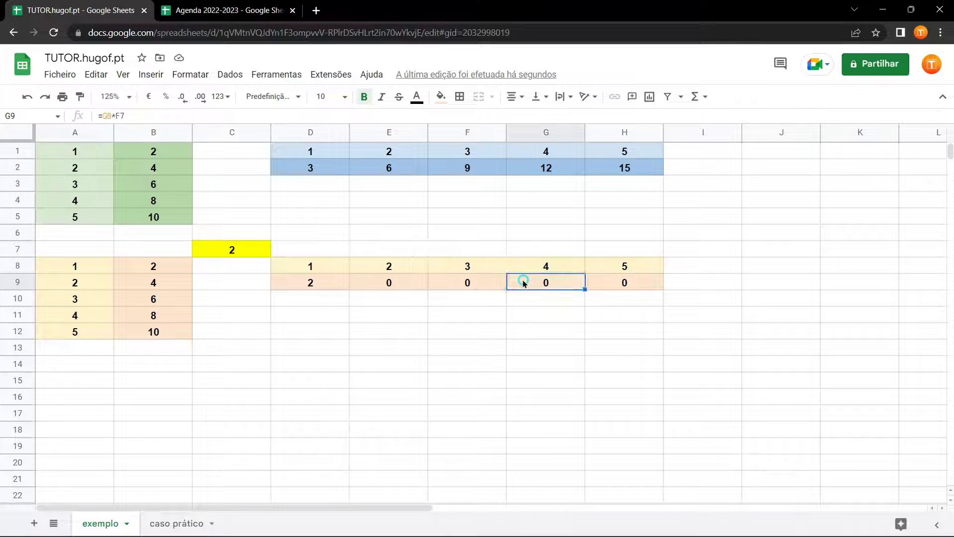
double_click(602, 280)
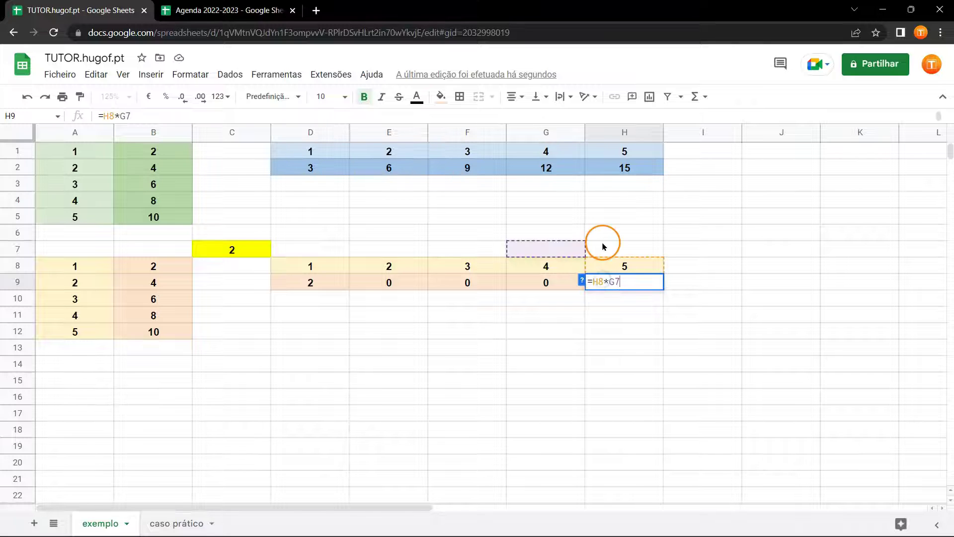
double_click(336, 280)
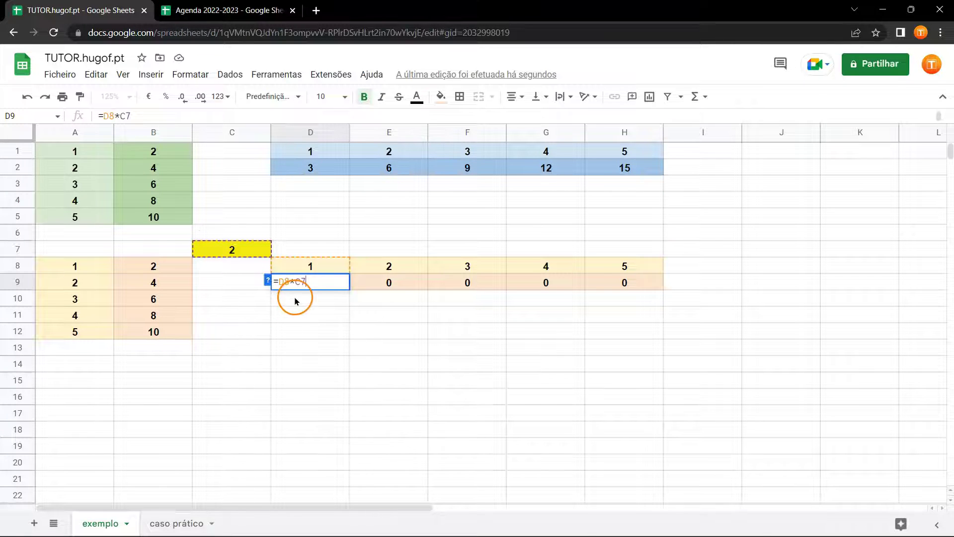
click(186, 276)
double_click(166, 281)
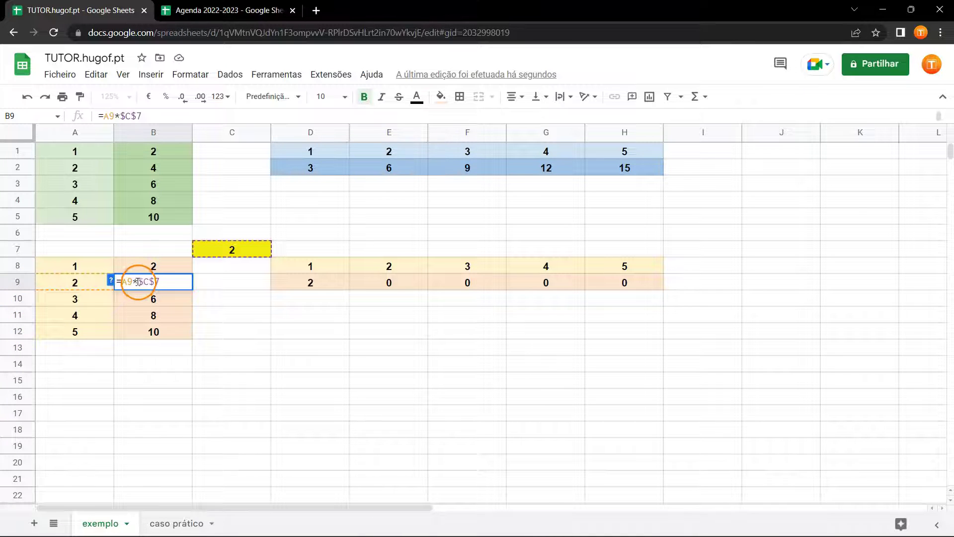
Change B8's formula to =A8*C$7 so that only the row of C7 is locked.
click(154, 266)
double_click(159, 265)
click(142, 265)
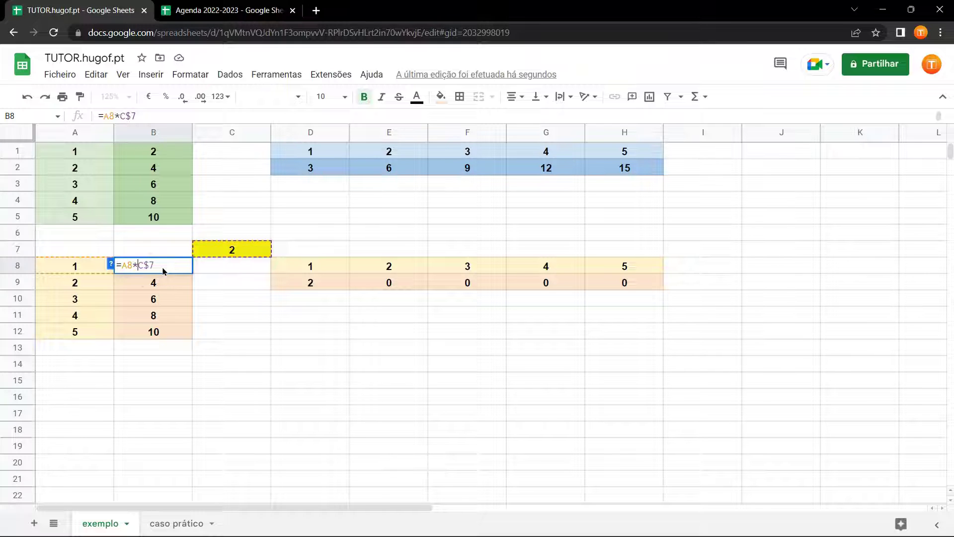
text($)
key(Return)
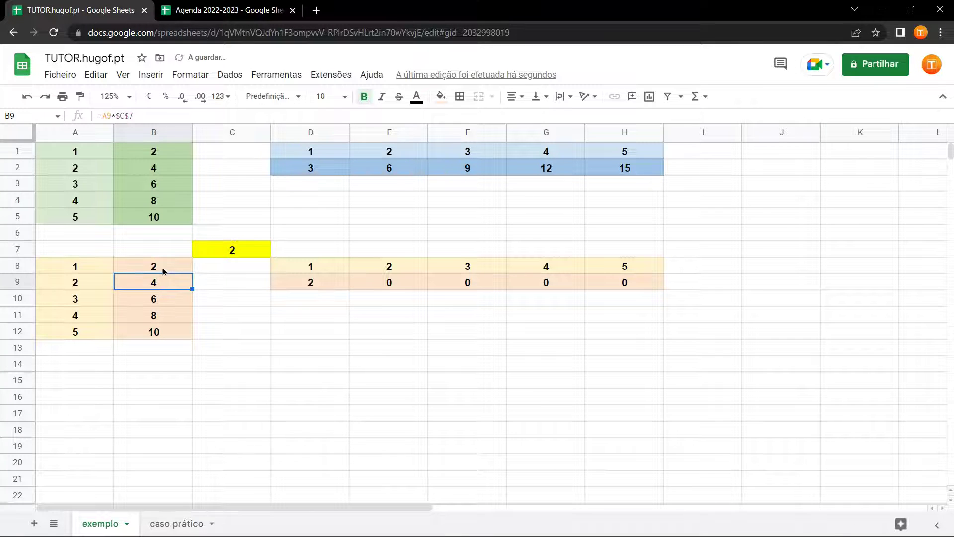
Fill B8's formula down to B12 and check the references in the filled cells.
click(153, 265)
drag(192, 273, 192, 334)
double_click(179, 286)
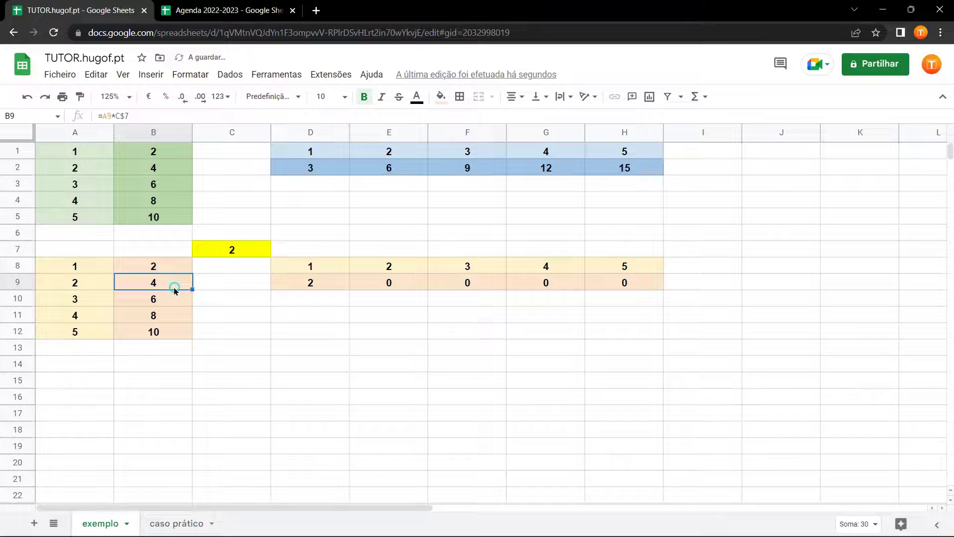
double_click(176, 304)
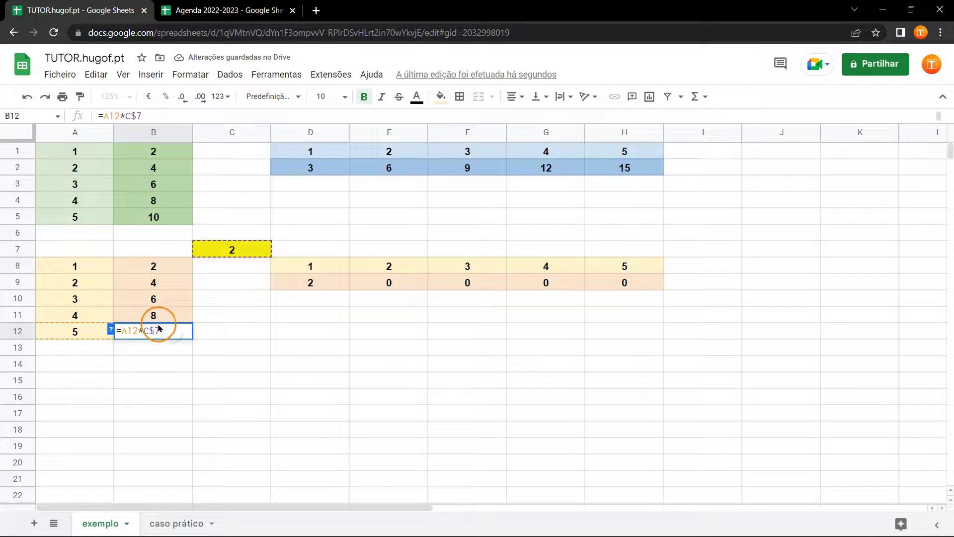
key(Return)
Fill B12's formula across into C12 and examine how its references shift.
click(171, 331)
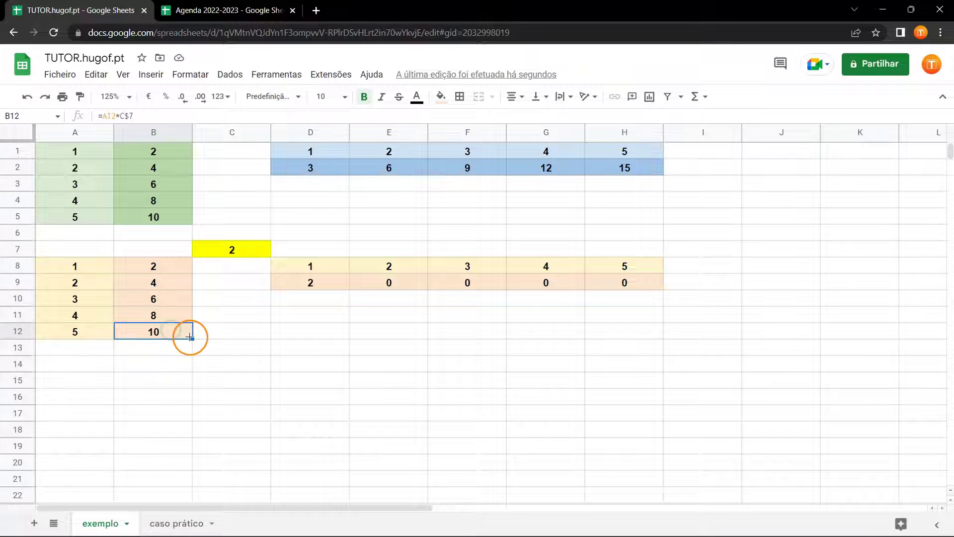
drag(192, 339, 221, 333)
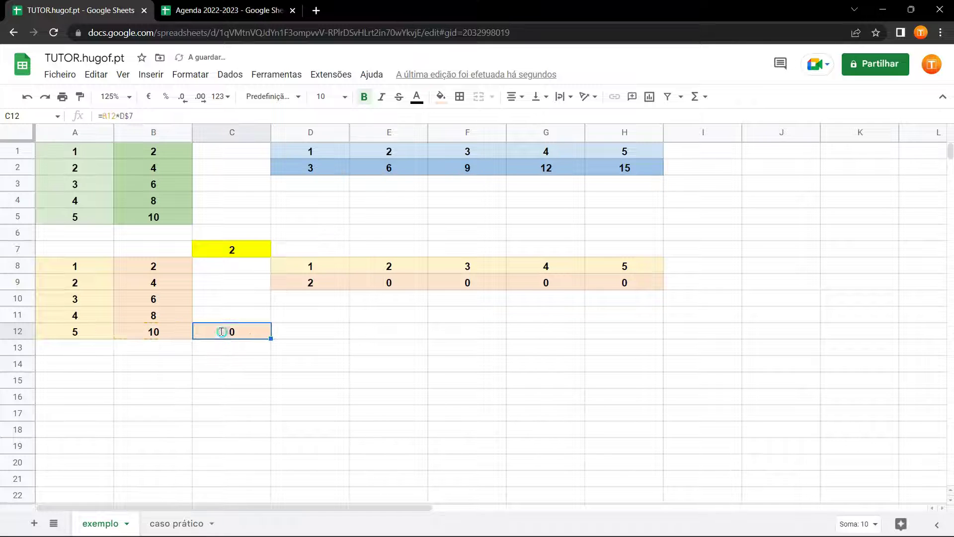
double_click(224, 331)
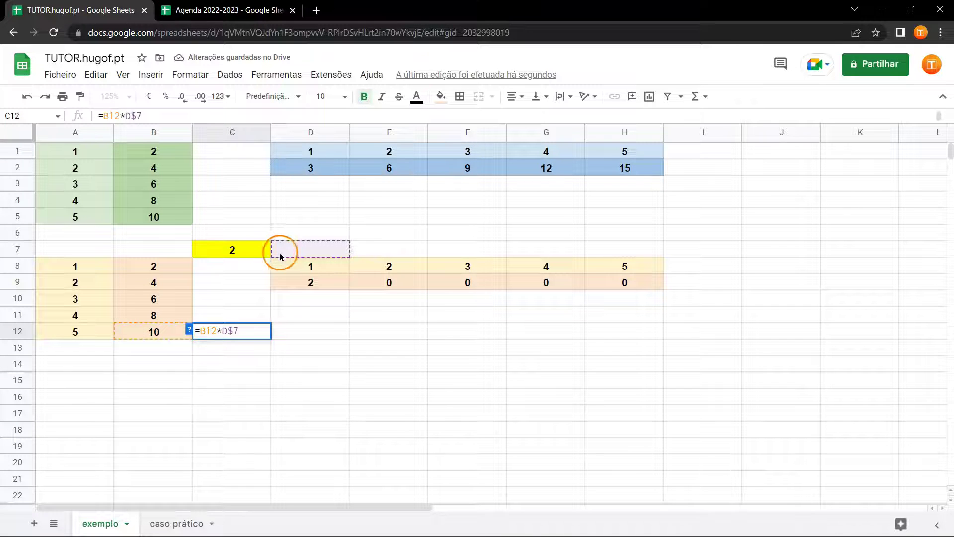
Leave C12's formula unedited and undo the last two fills.
key(Escape)
key(ctrl+z)
key(ctrl+z)
Change D9's formula to =D8*$C$7 and fill it across to H9.
double_click(326, 282)
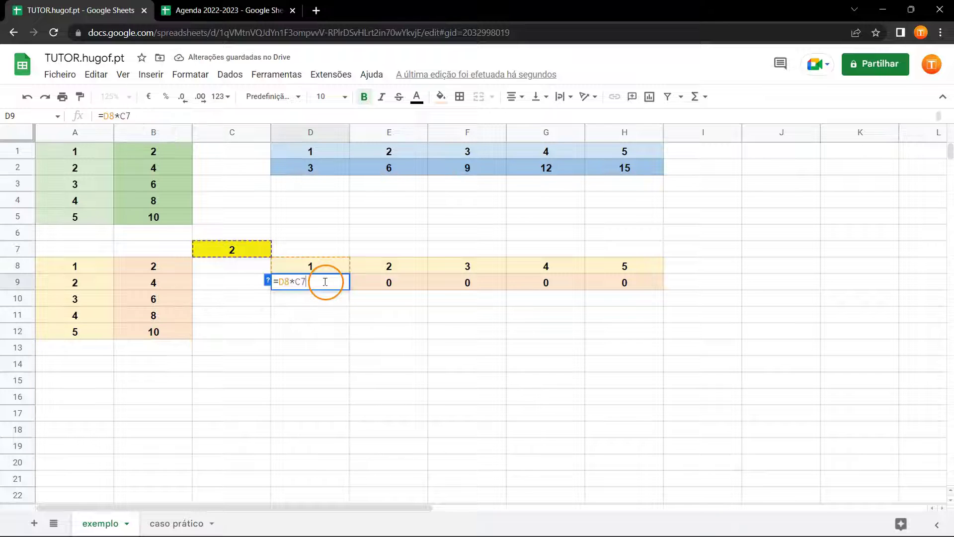
click(299, 282)
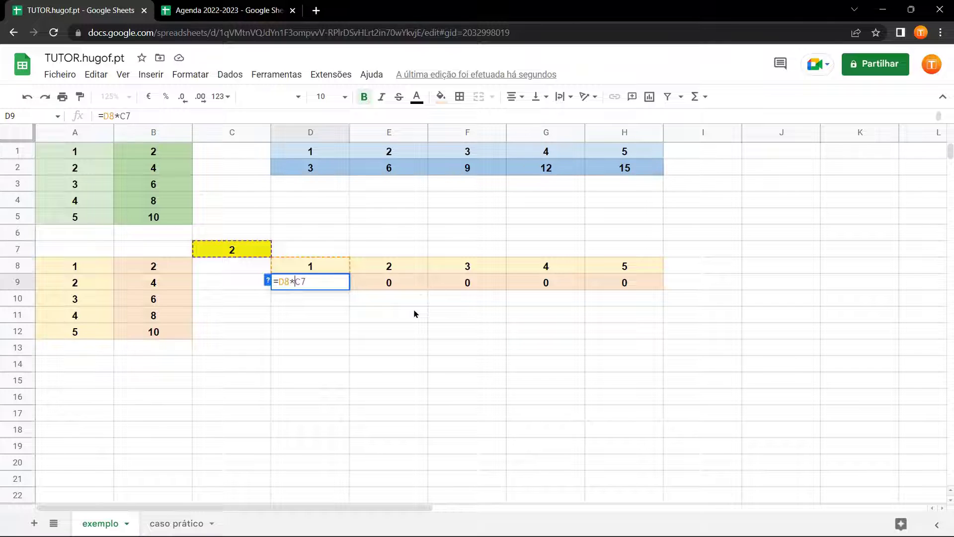
text($C$)
key(Return)
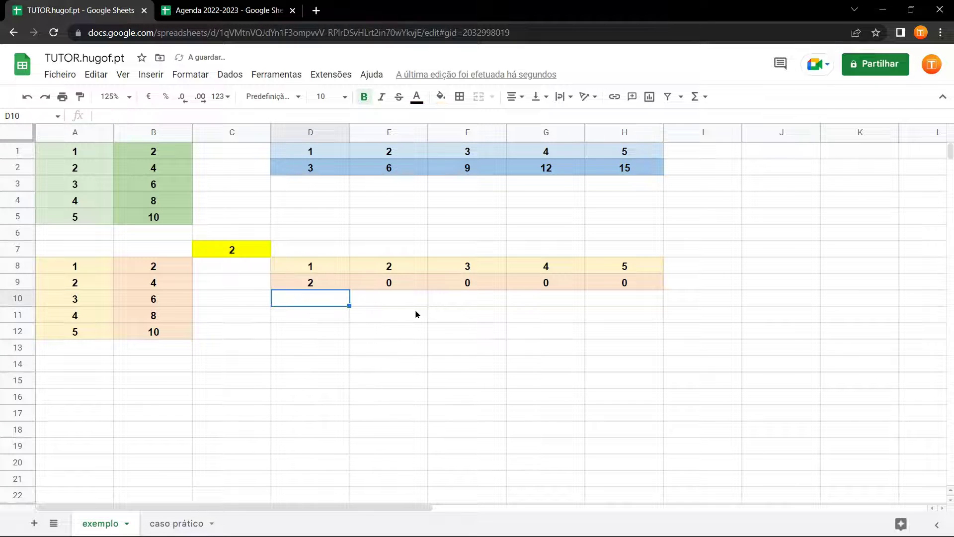
click(323, 284)
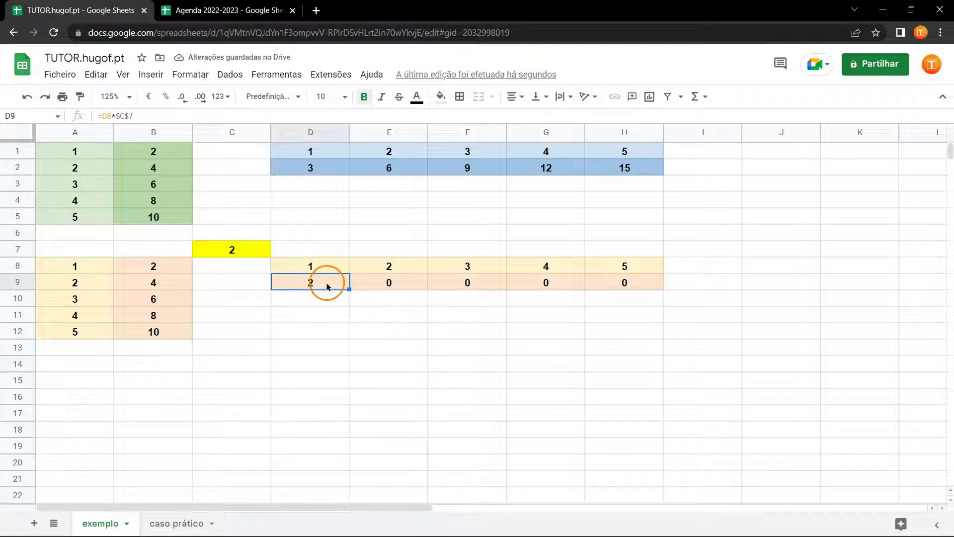
drag(350, 289, 622, 290)
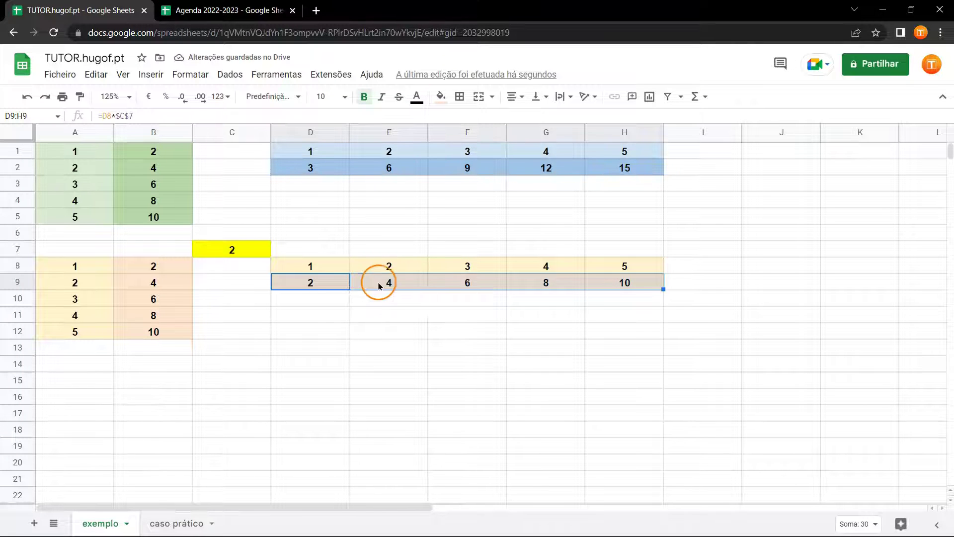
click(340, 285)
Set the multiplier in the yellow cell C7 to 3, and replace it with 4.
click(251, 249)
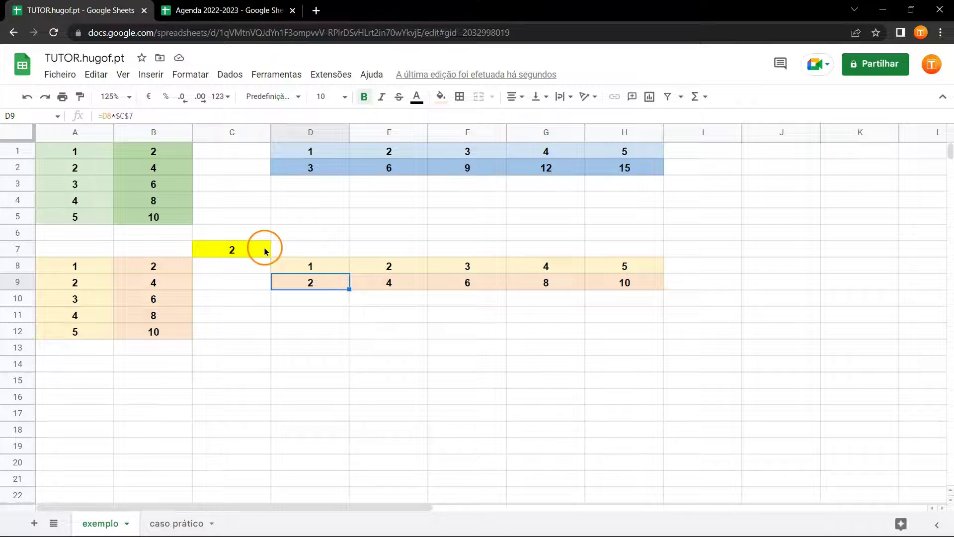
text(3)
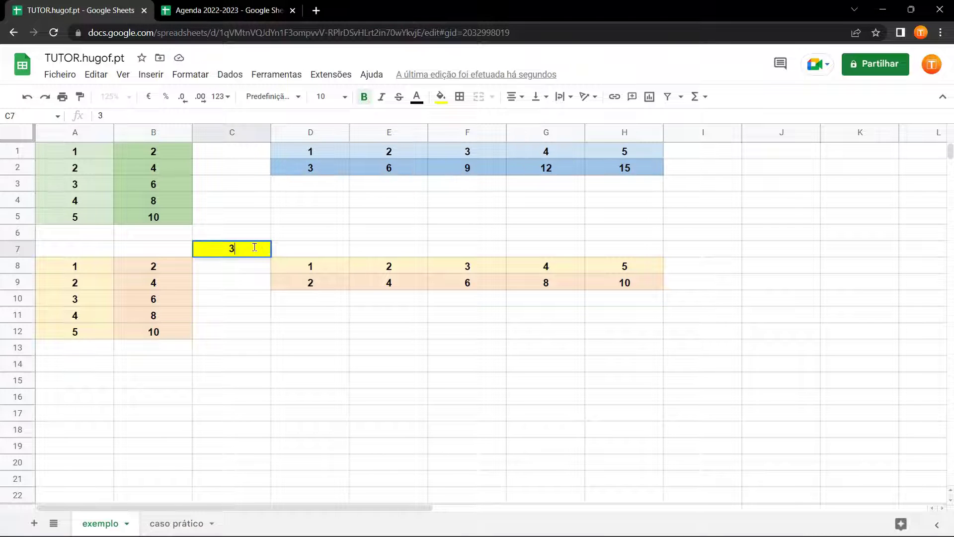
key(Return)
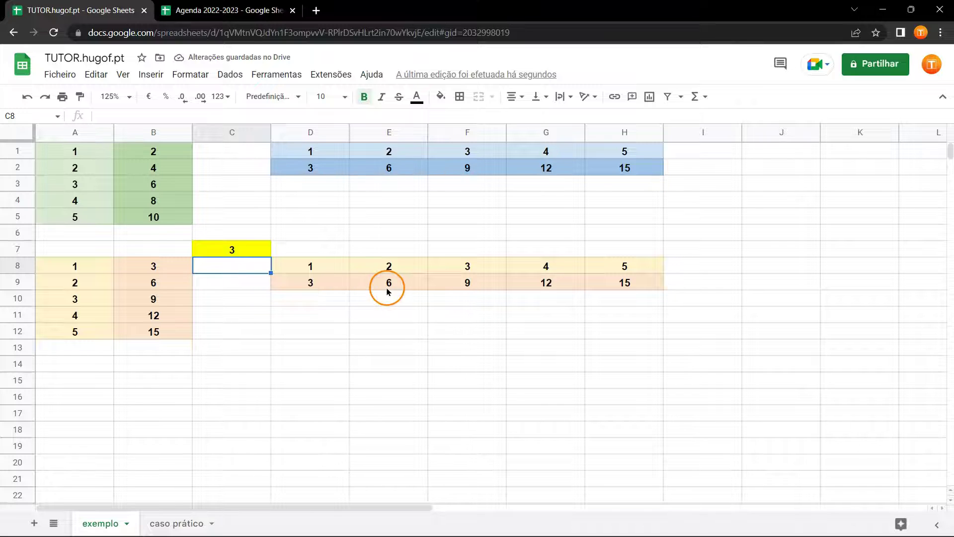
click(250, 252)
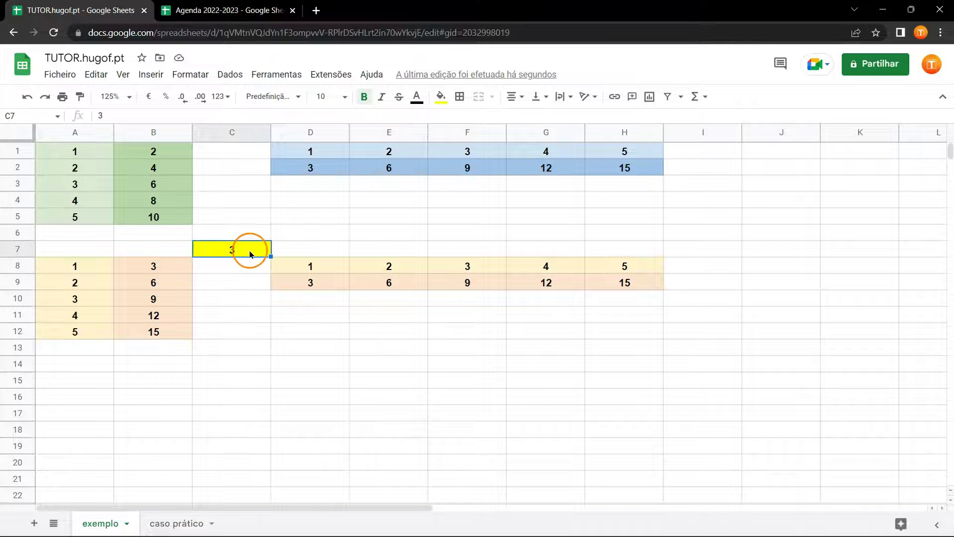
text(4)
key(Return)
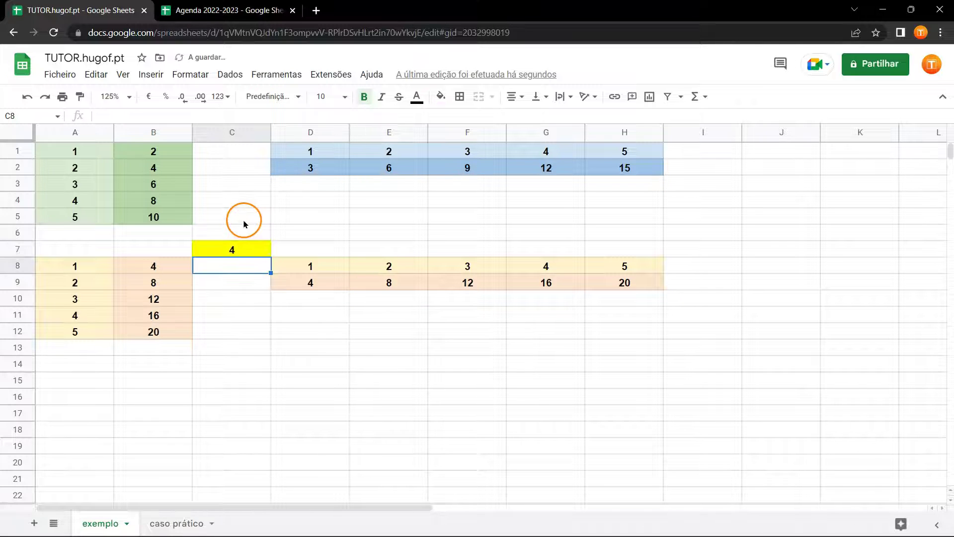
On the caso prático sheet, enter =C2*0,2 as product A's Preço Total in D2 and reject the suggested autofill.
click(170, 523)
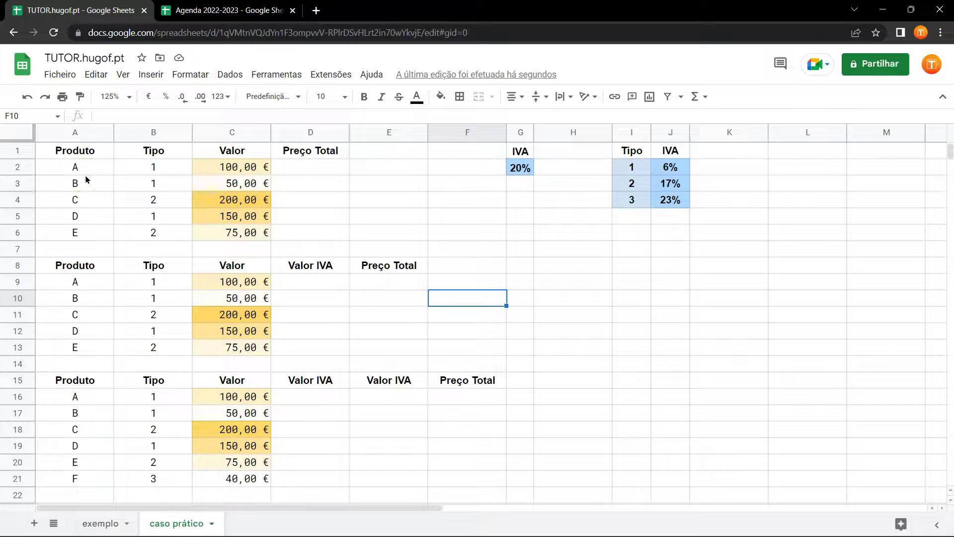
click(301, 167)
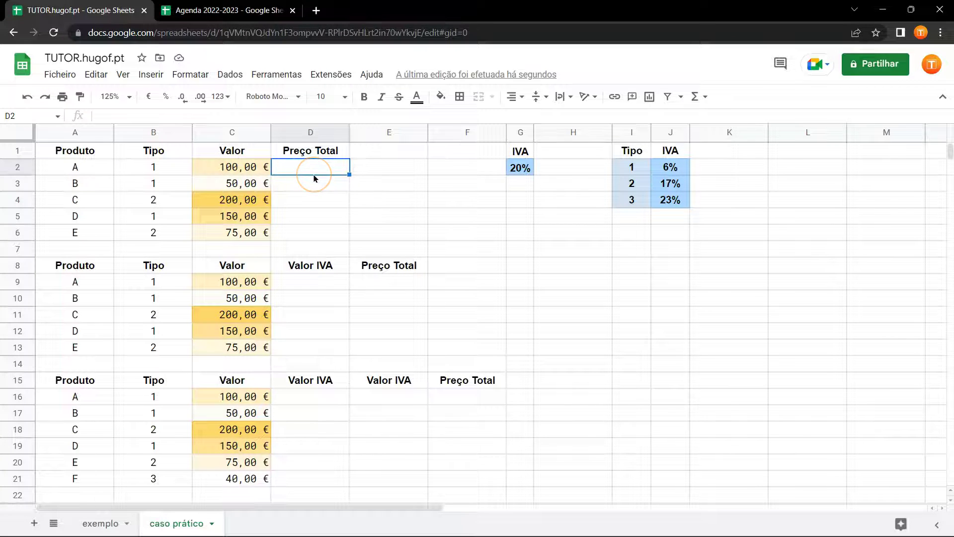
text(=)
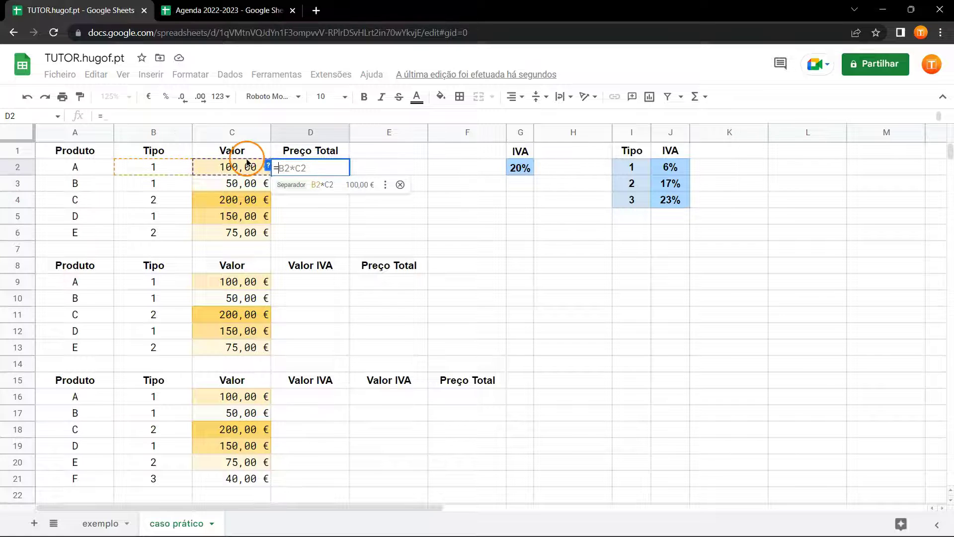
click(236, 170)
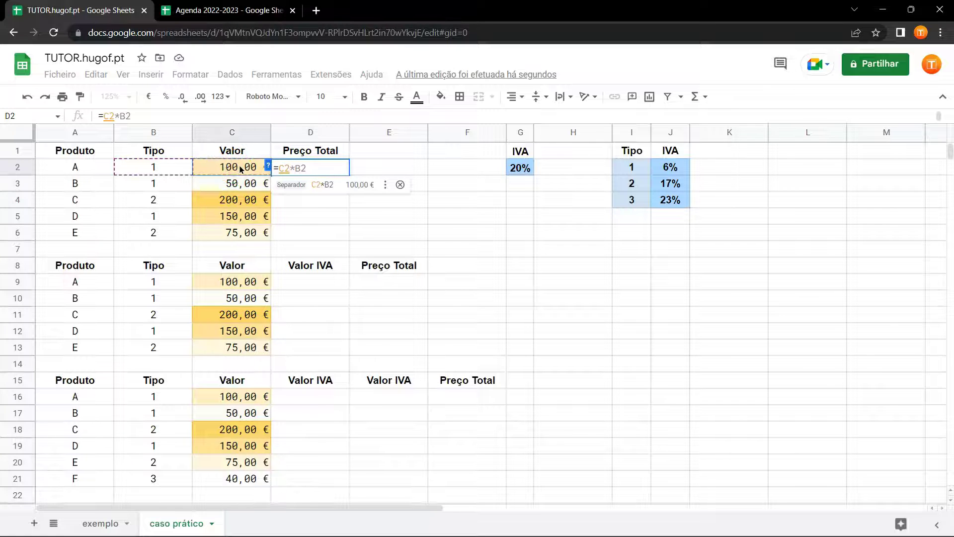
text(*)
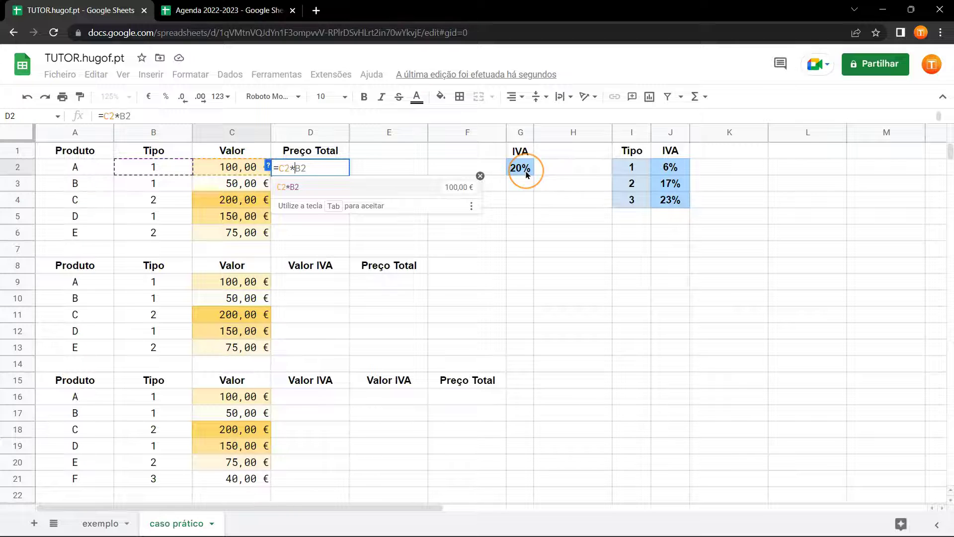
text(0,2)
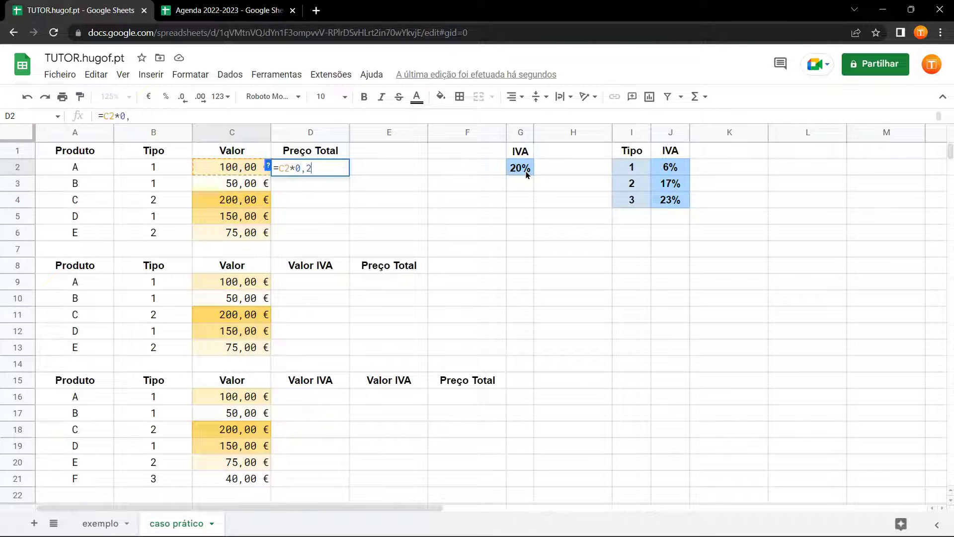
key(Return)
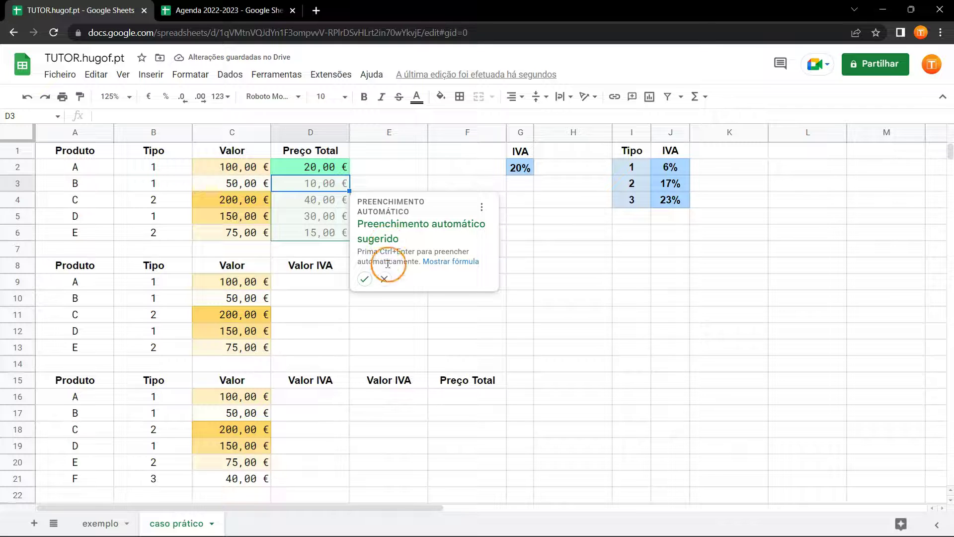
click(384, 278)
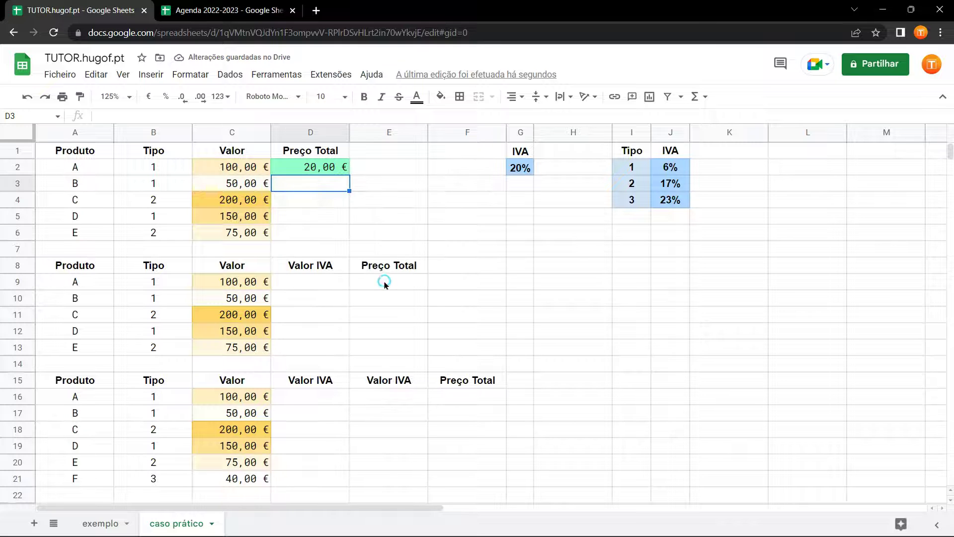
Extend D2's formula to =C2*0,2+C2 so the base value is added to the IVA.
double_click(315, 164)
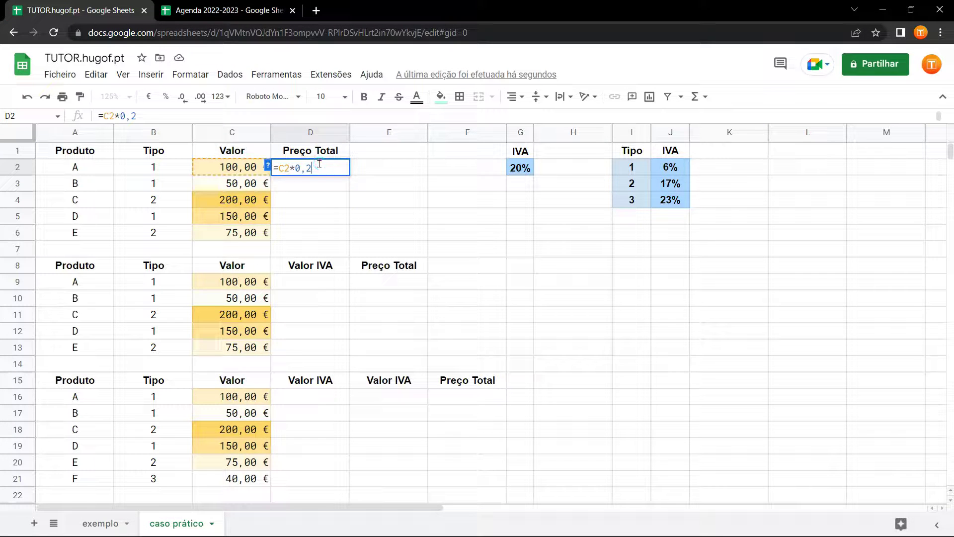
text(+)
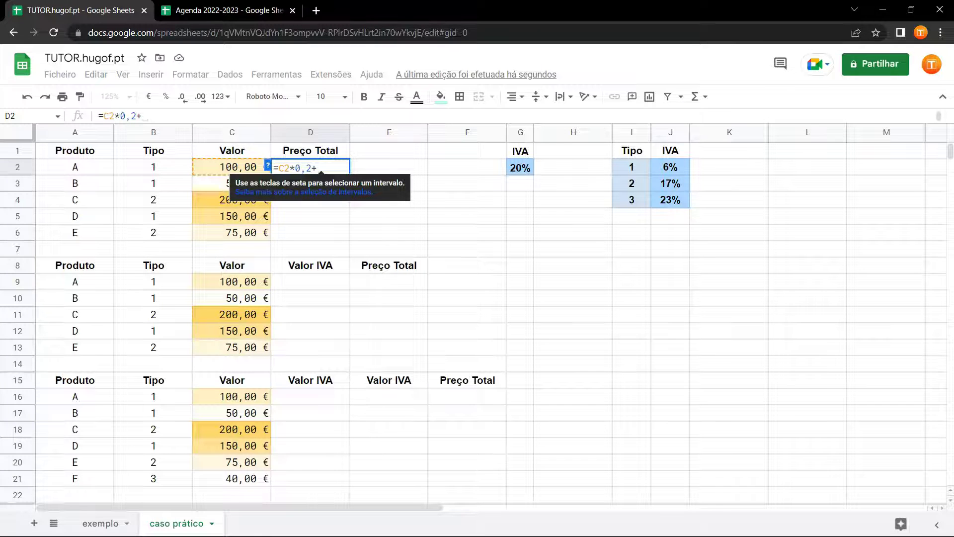
click(238, 170)
key(Return)
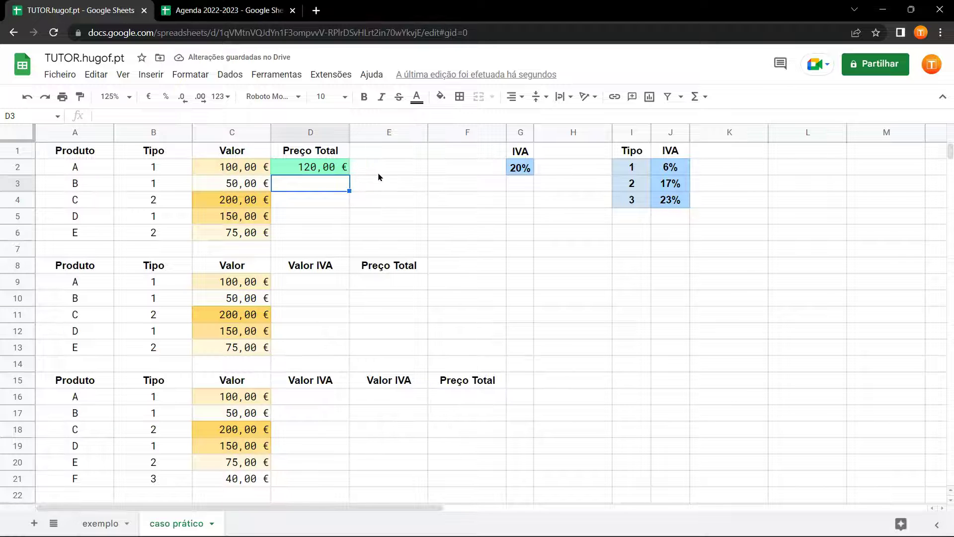
Set the IVA rate in G2 to 23%.
click(520, 168)
text(23%)
key(Return)
Replace D2's formula with =C2*G2+C2 so it refers to the IVA rate cell.
click(320, 169)
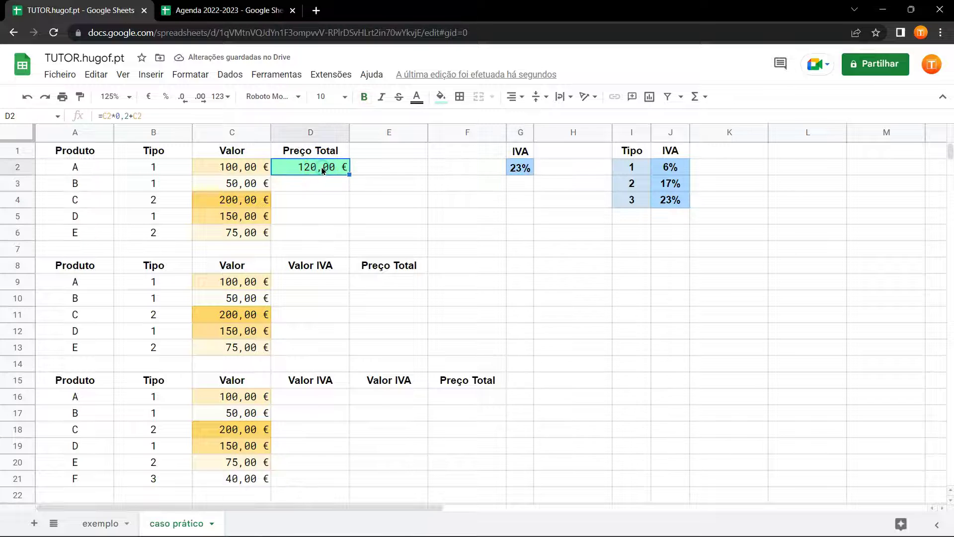
key(Delete)
text(=)
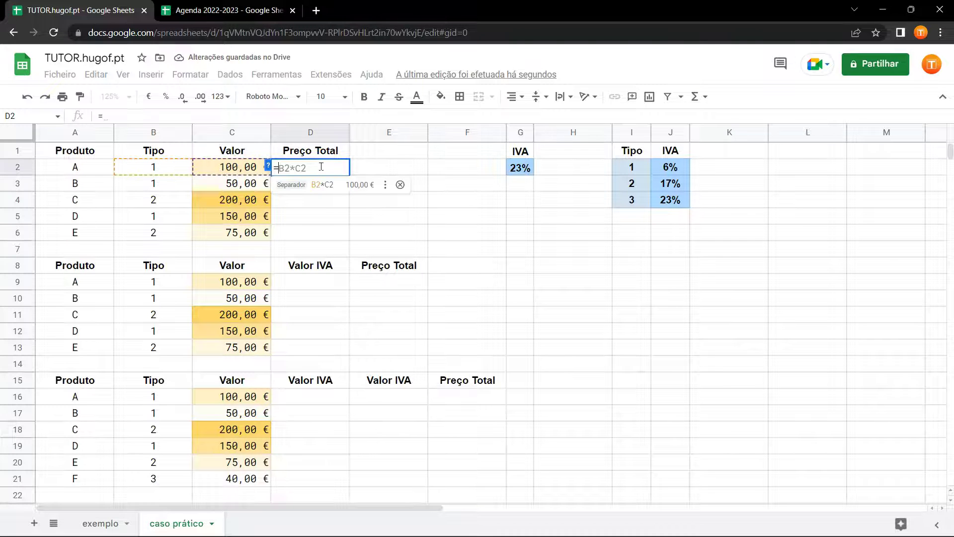
click(239, 169)
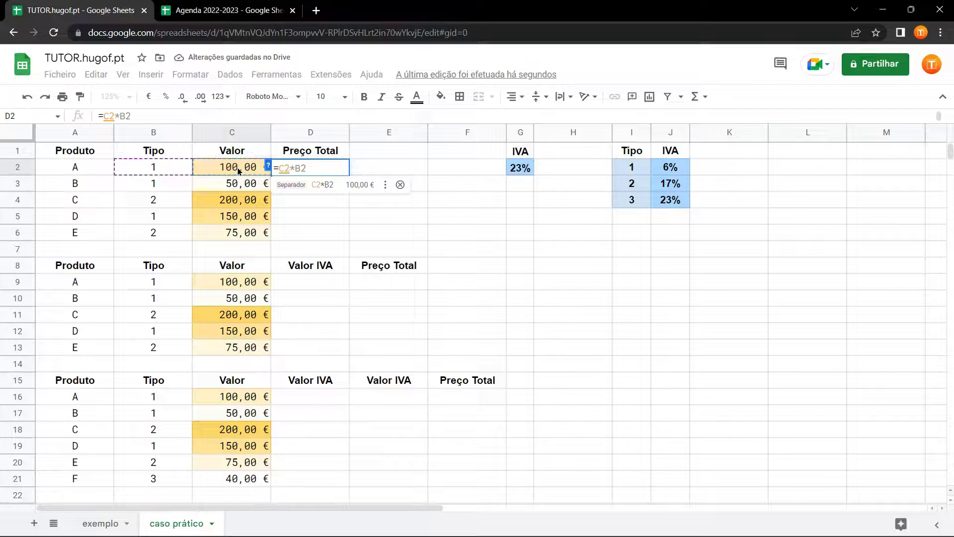
text(*)
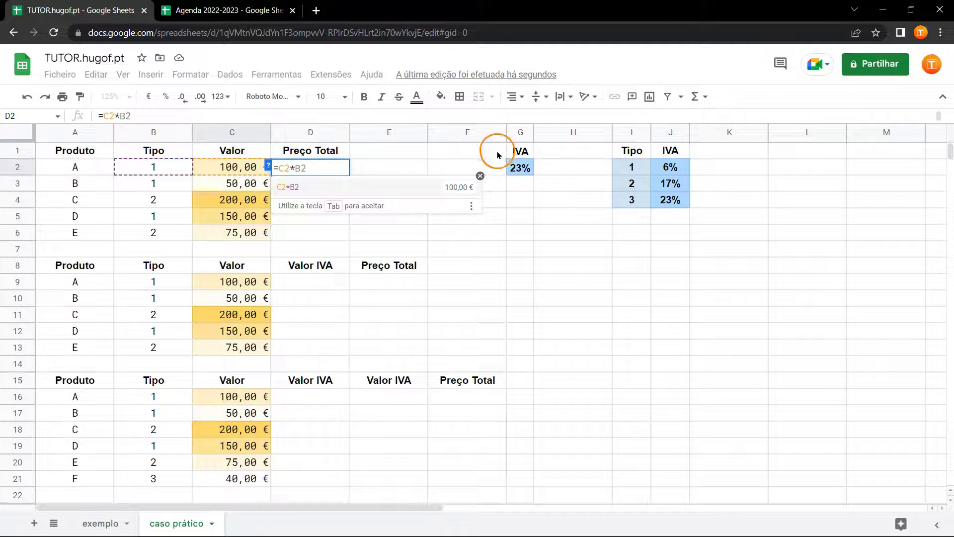
click(517, 171)
text(+)
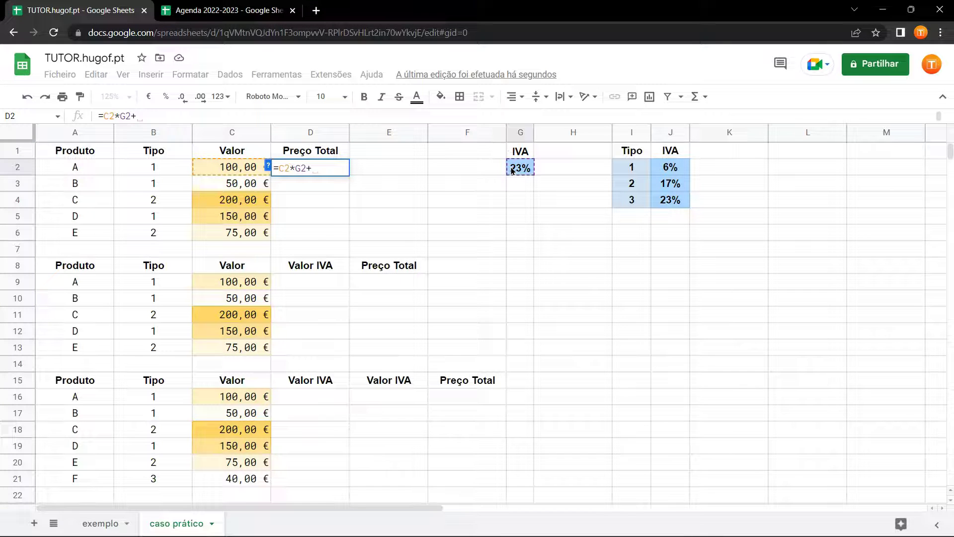
click(241, 169)
key(Return)
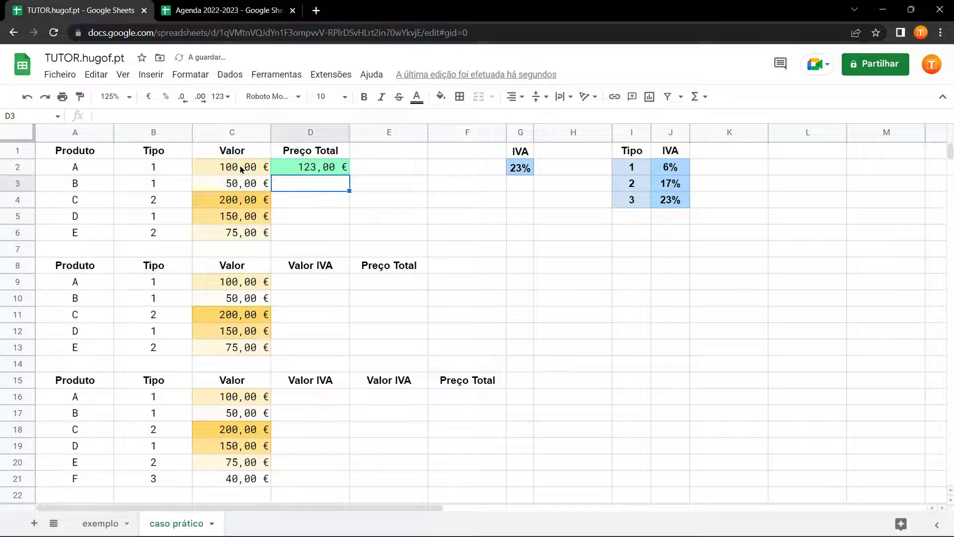
Set the IVA rate in G2 to 20%, and undo that change.
click(520, 169)
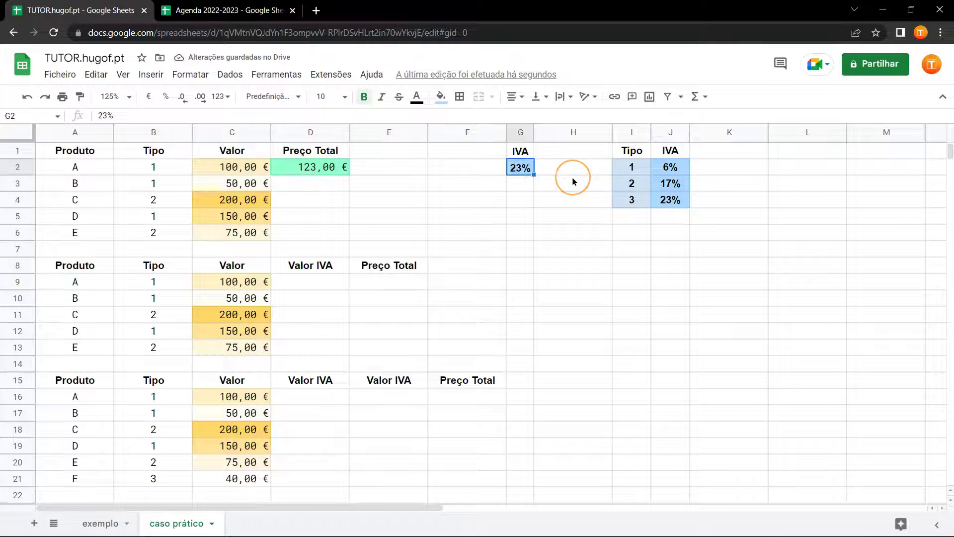
text(20%)
key(Return)
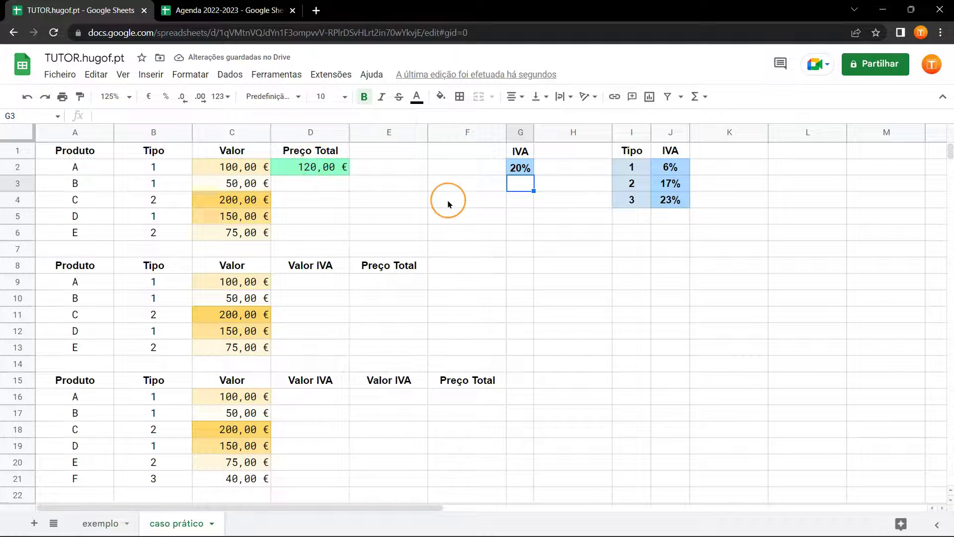
key(ctrl+z)
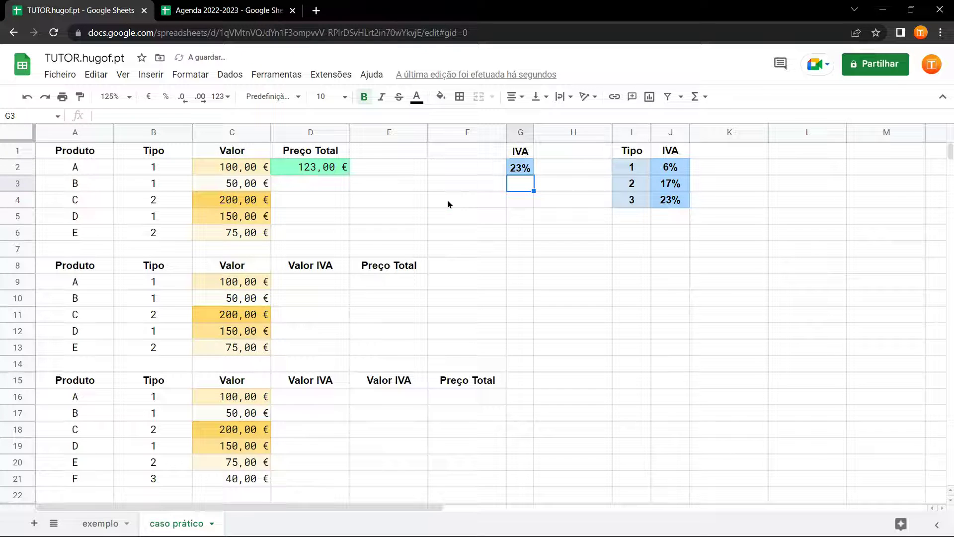
Fill D2's formula down to D6 and examine the references in D3, D4 and D5.
click(330, 167)
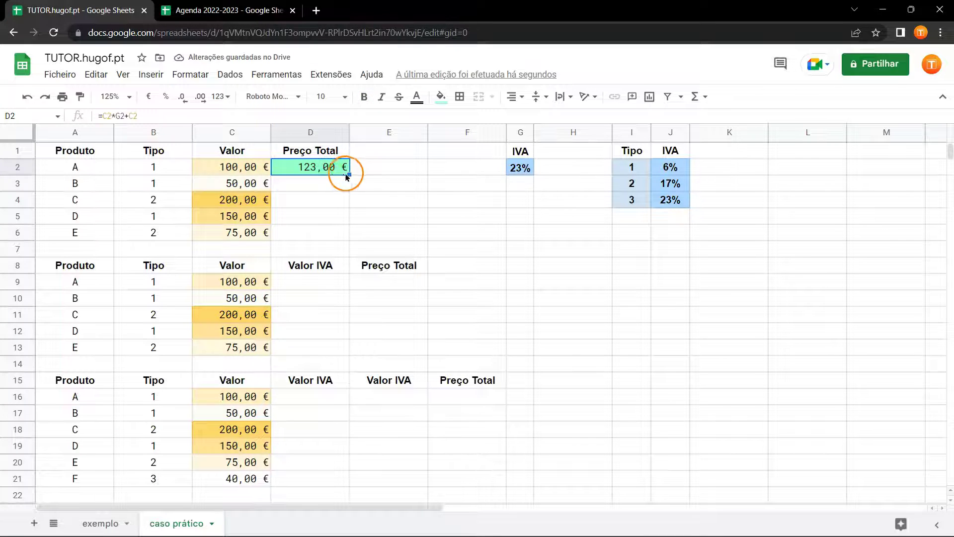
drag(348, 174, 346, 243)
double_click(330, 183)
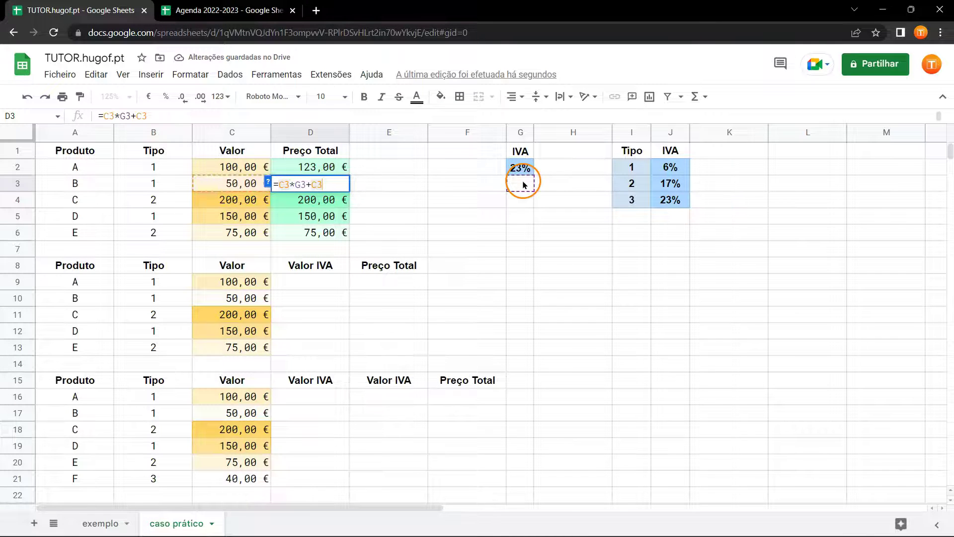
double_click(330, 204)
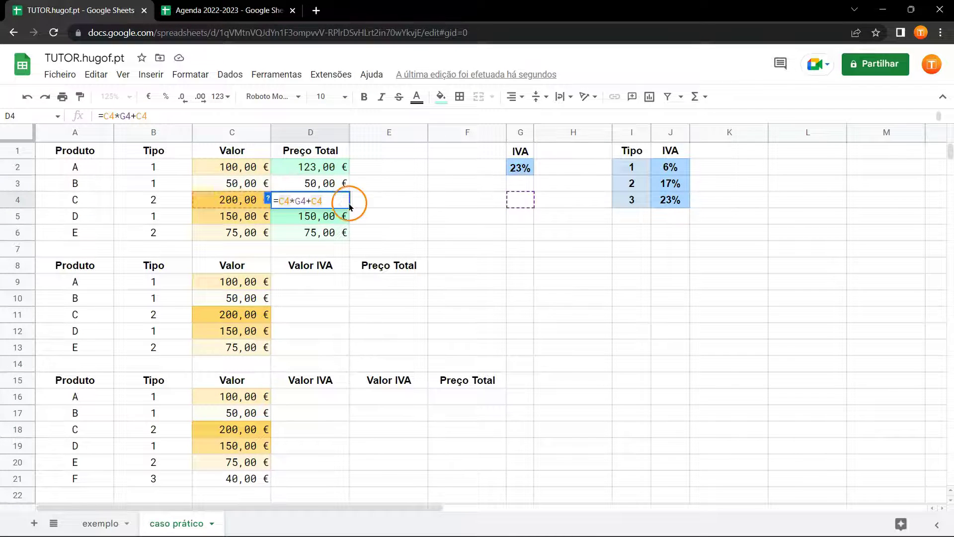
double_click(342, 217)
key(Escape)
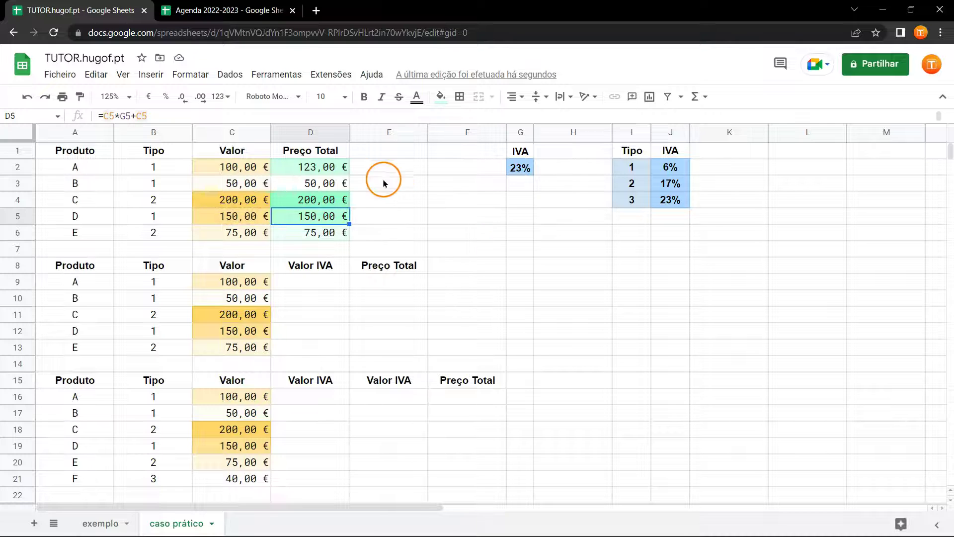
Undo the fill and lock the IVA row reference in D2, making the formula =C2*G$2+C2.
click(330, 184)
key(ctrl+z)
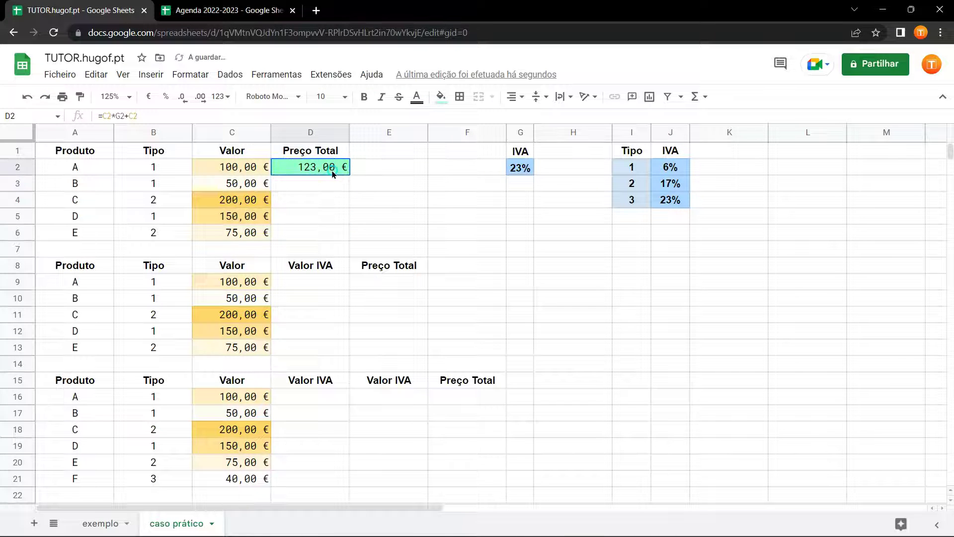
double_click(332, 173)
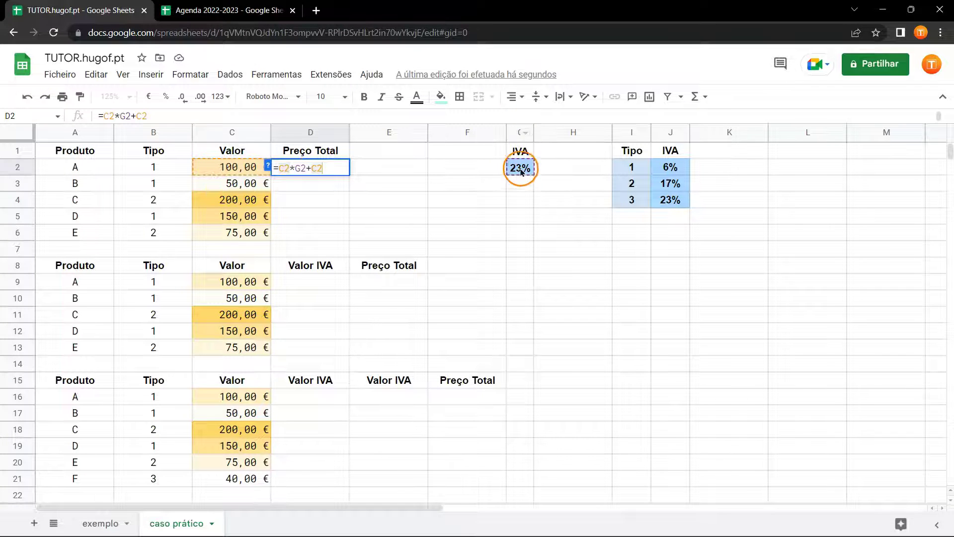
click(300, 168)
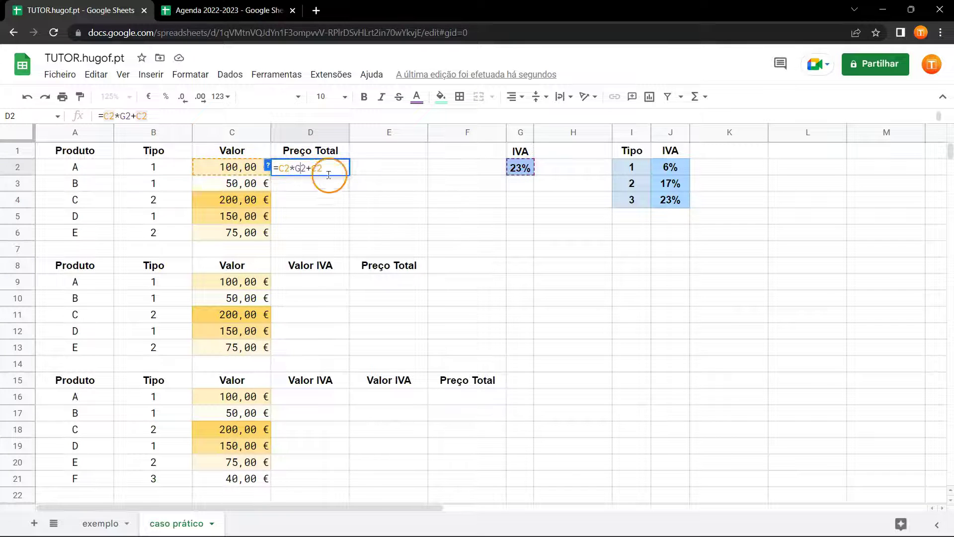
key(F4)
click(347, 172)
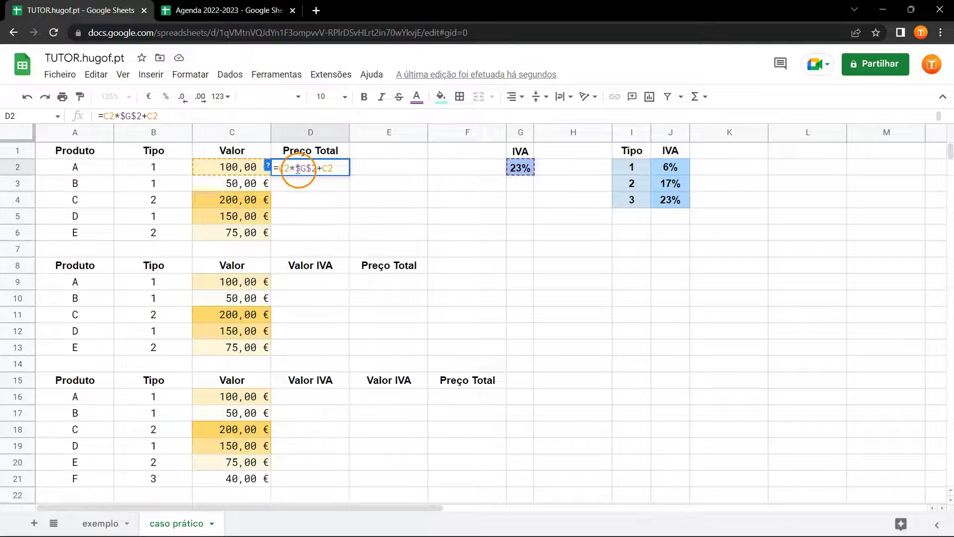
key(BackSpace)
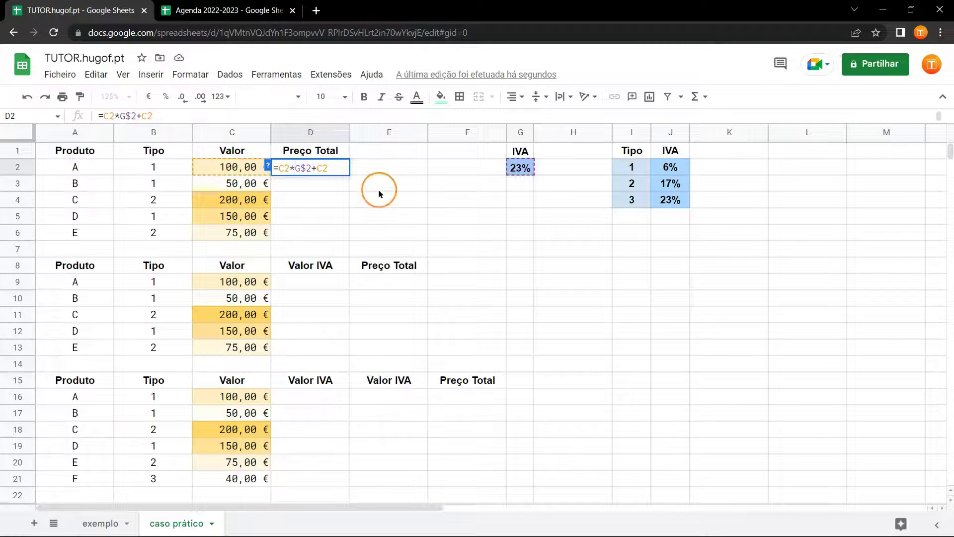
key(Return)
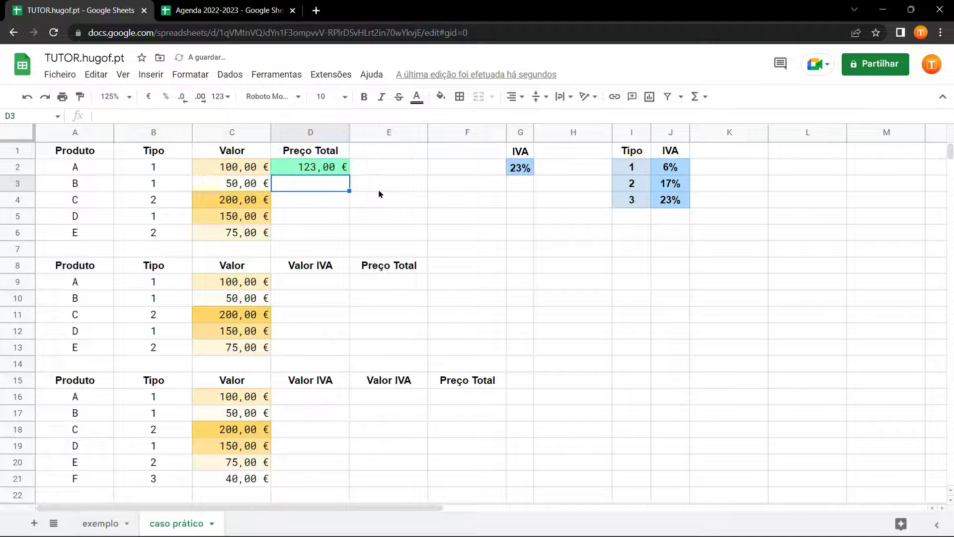
Fill D2's formula down to D6 and set the IVA rate in G2 to 20%.
click(344, 170)
drag(351, 174, 348, 241)
click(519, 170)
text(20)
key(Return)
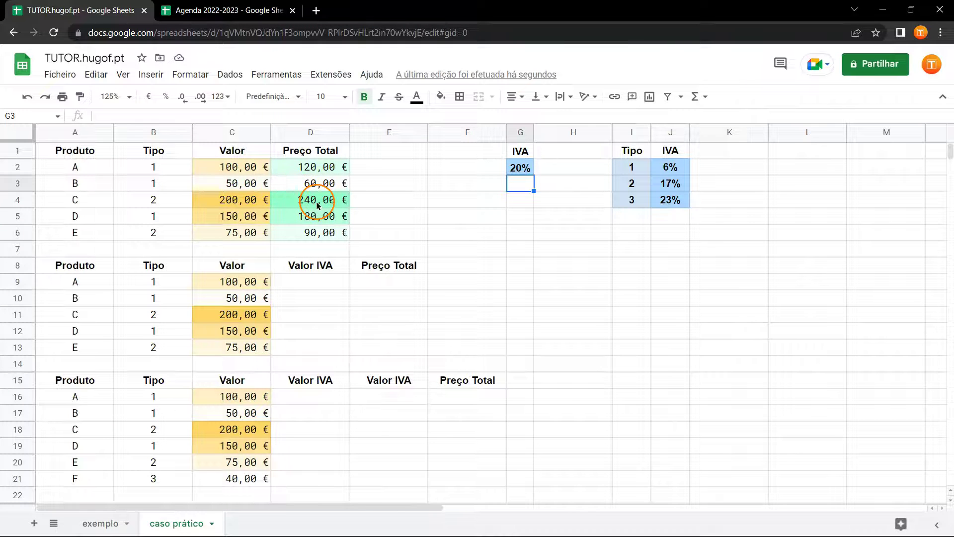
double_click(330, 168)
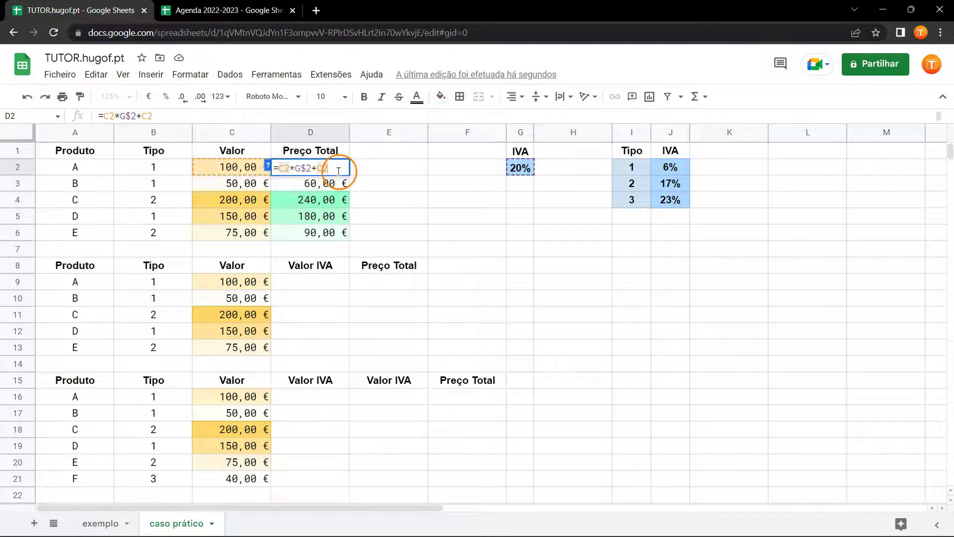
Calculate the Valor IVA in D9 with =C9*$G$2 and accept the suggested autofill down to D13.
click(315, 287)
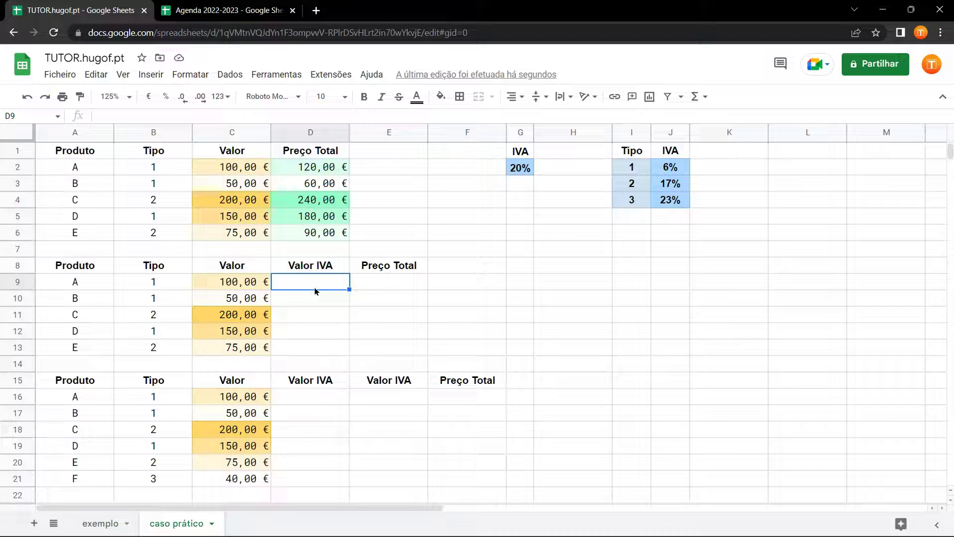
text(=C9)
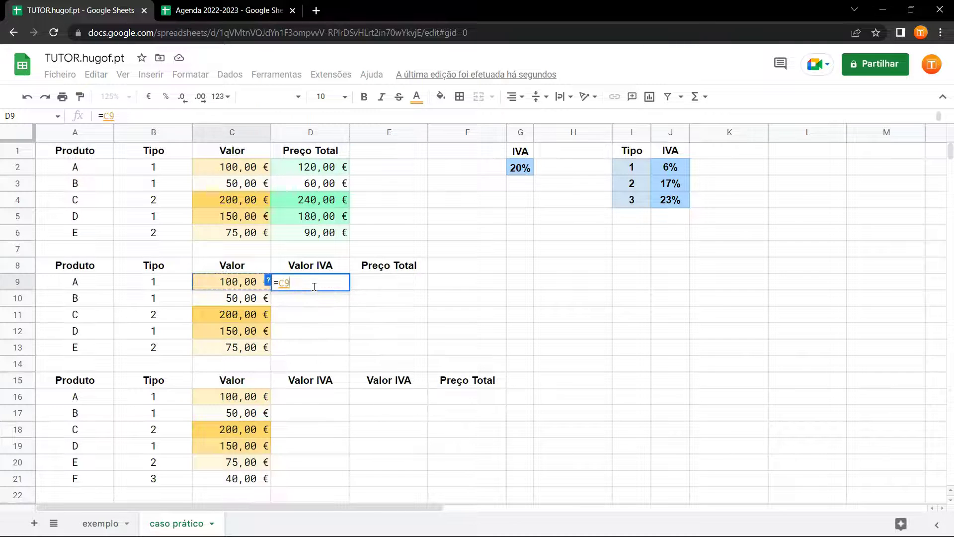
text(*)
click(519, 170)
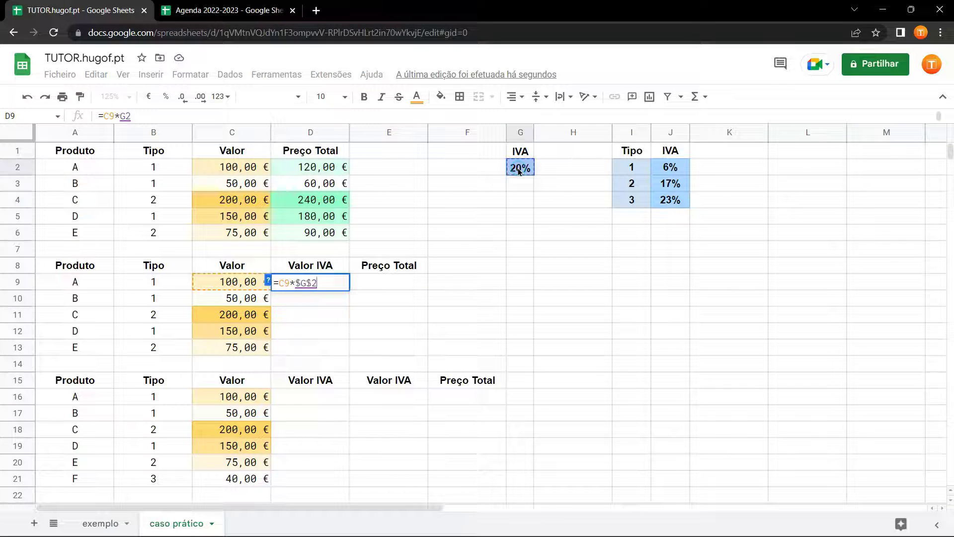
key(Return)
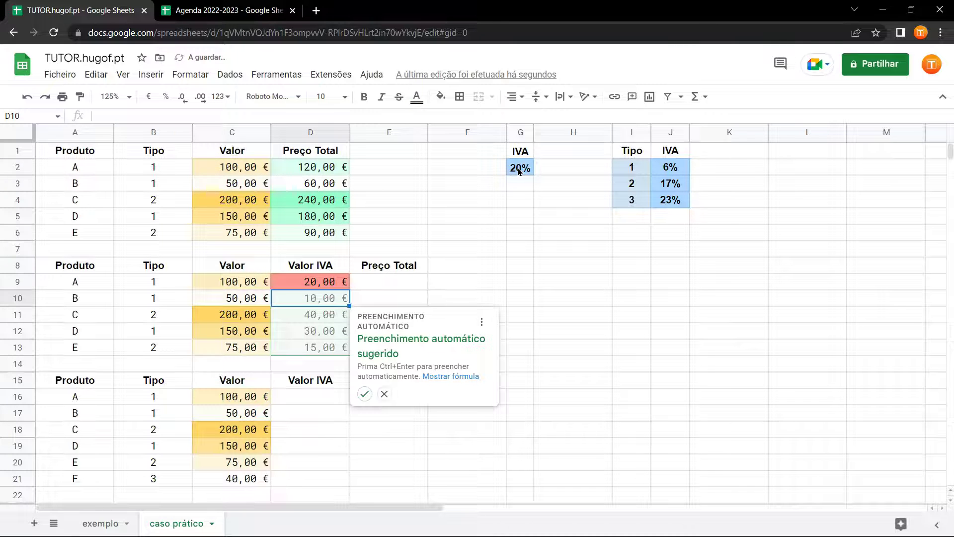
click(365, 394)
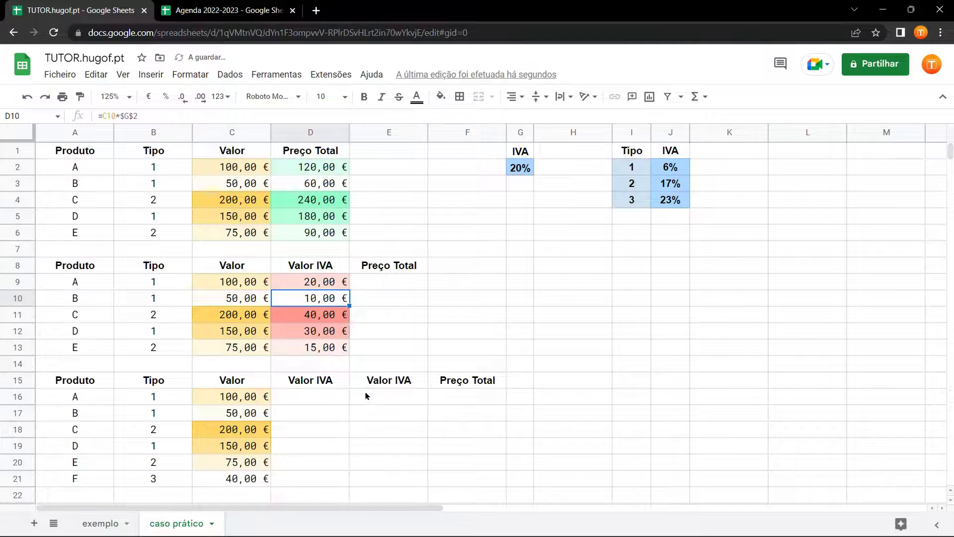
Examine the cell references in the filled Valor IVA formulas of D11 and D12.
double_click(328, 315)
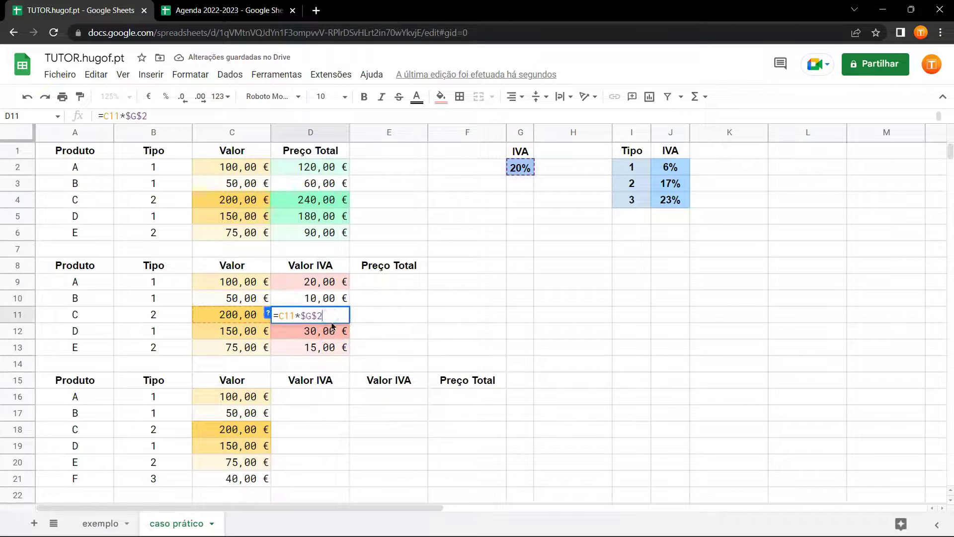
key(Escape)
double_click(332, 332)
key(Escape)
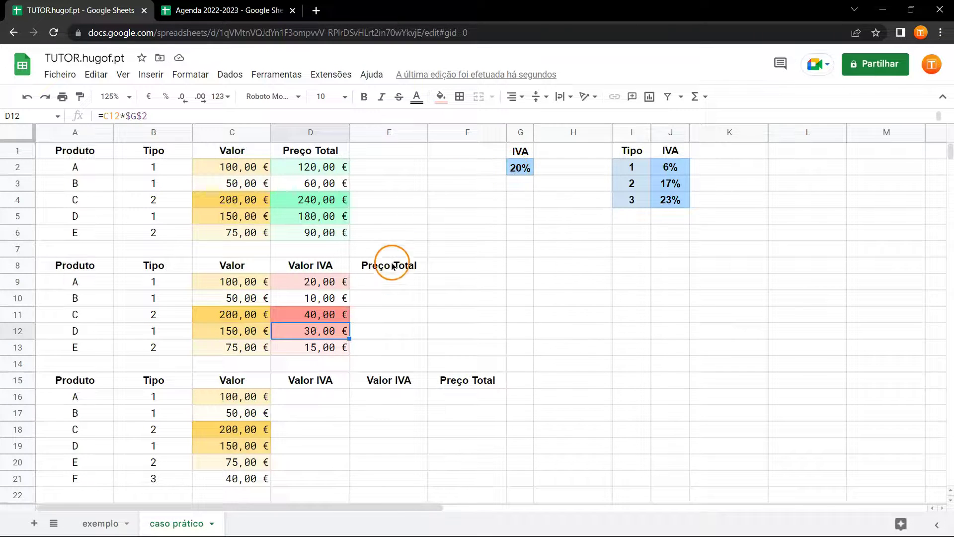
Sum C9:D9 in E9 for the Preço Total and fill the formula down to E13.
click(388, 284)
text(=)
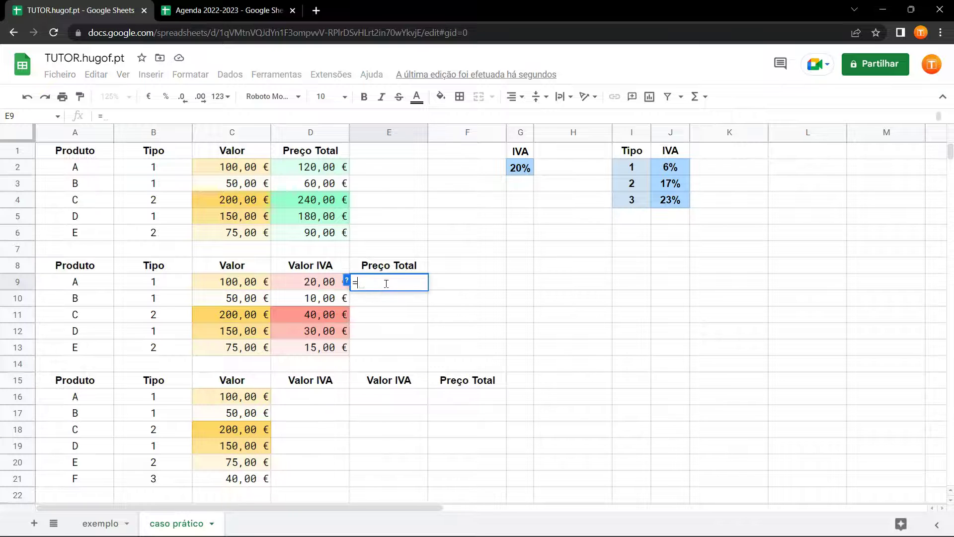
text(sum()
drag(230, 281, 305, 287)
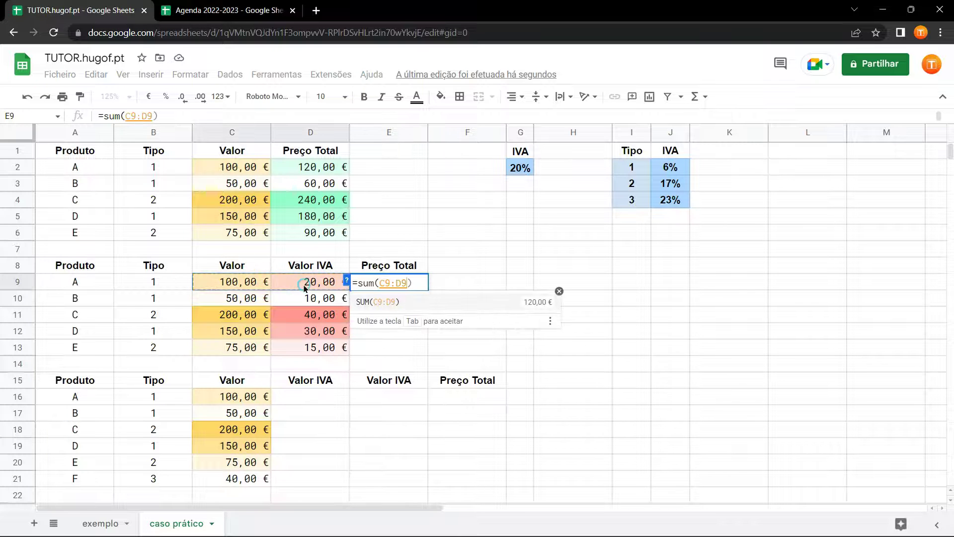
key(Return)
click(400, 281)
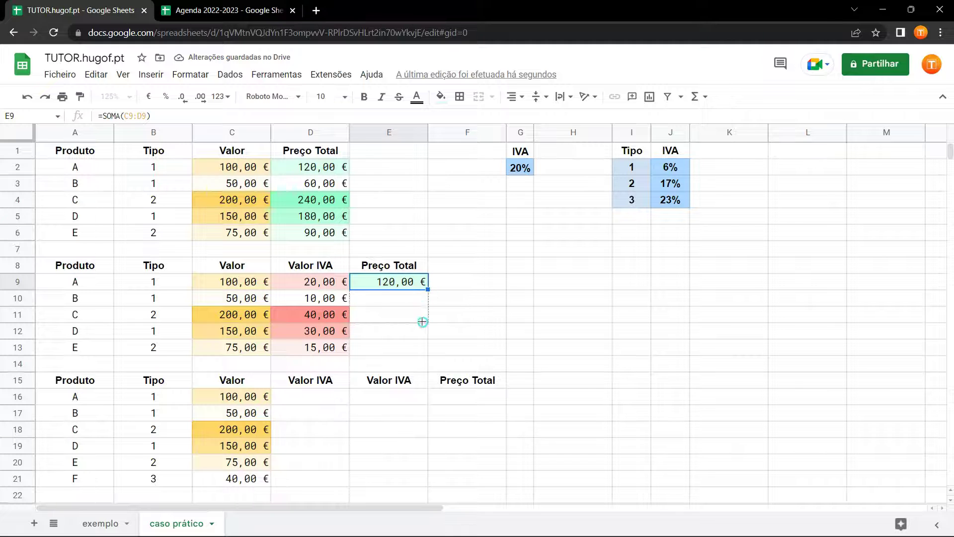
drag(420, 353, 420, 353)
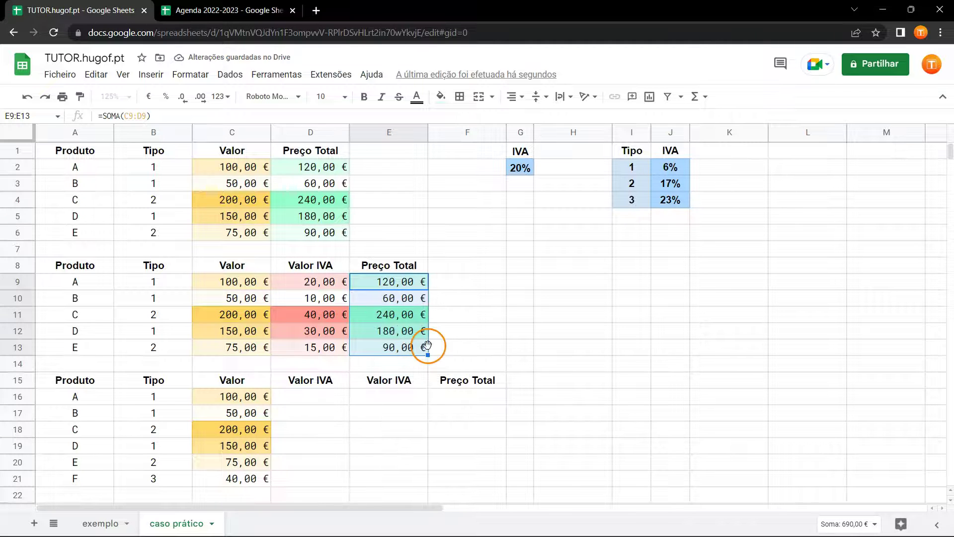
click(454, 351)
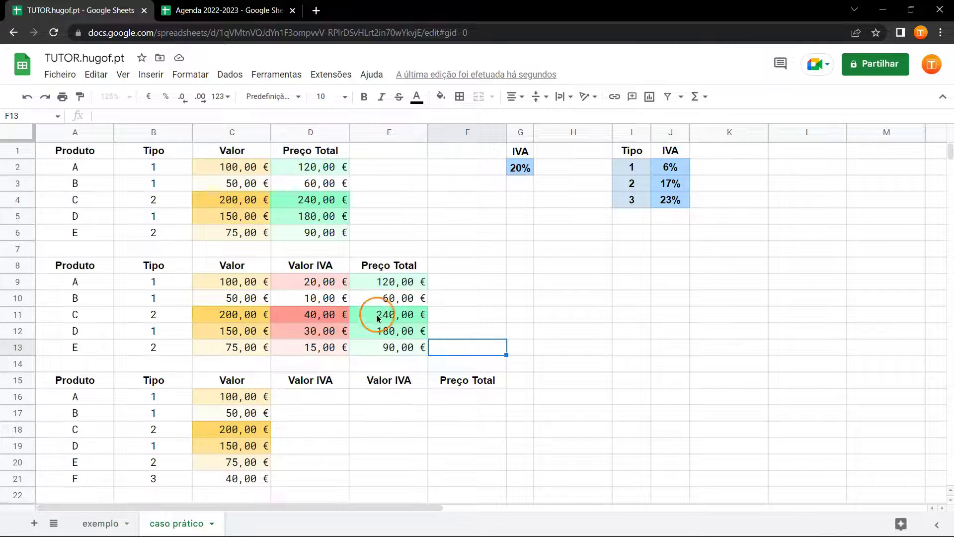
Set the IVA rate in G2 to 23%.
click(522, 167)
text(23%)
key(Return)
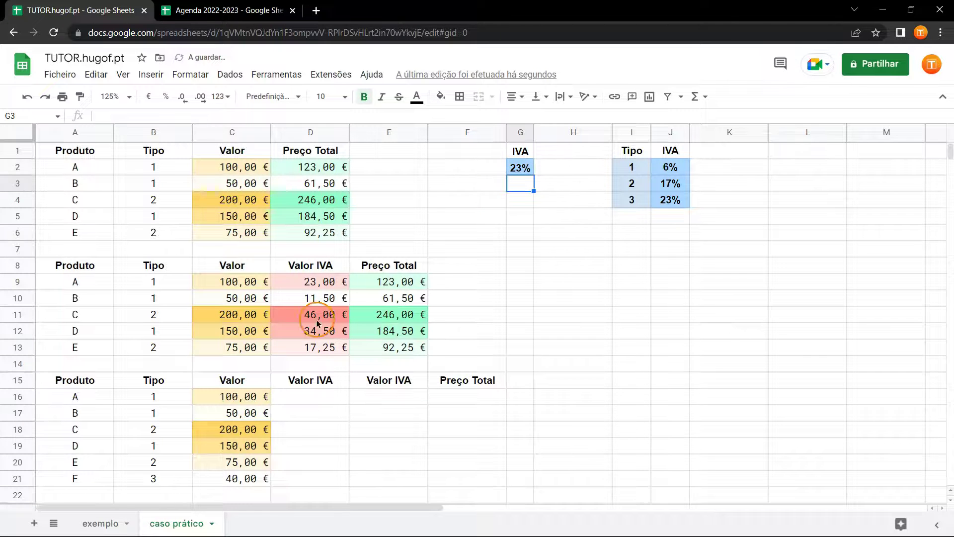
Shorten the third table's header in D15 to IVA.
click(312, 400)
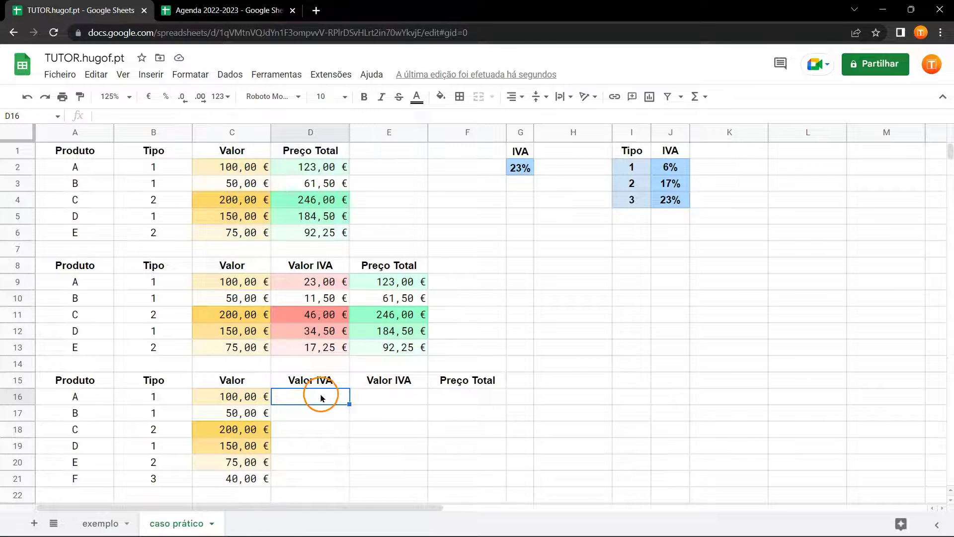
click(303, 369)
triple_click(301, 380)
key(BackSpace)
key(Return)
Begin a PROCV formula in D16 that looks up B16 in the range I2:J4 with column index 2.
text(=)
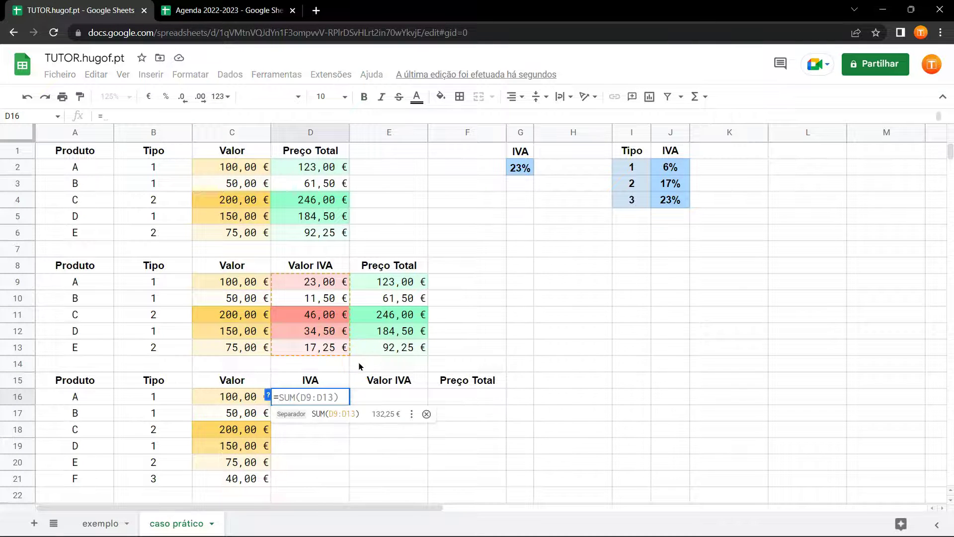
text(procv()
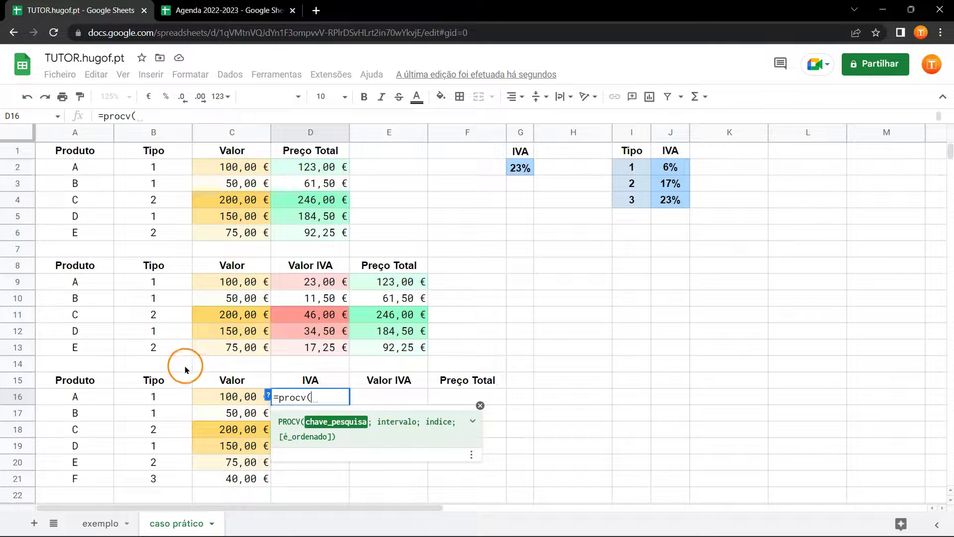
click(161, 399)
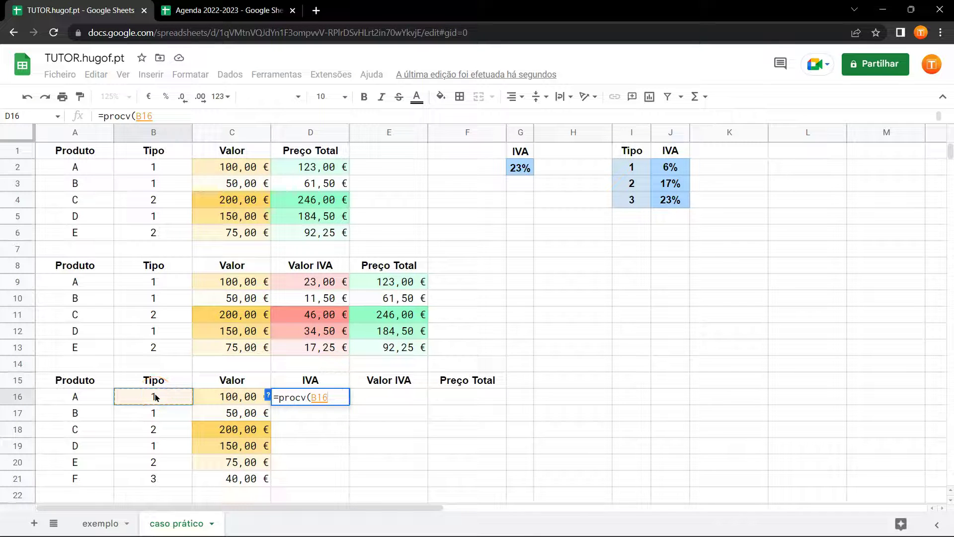
text(;)
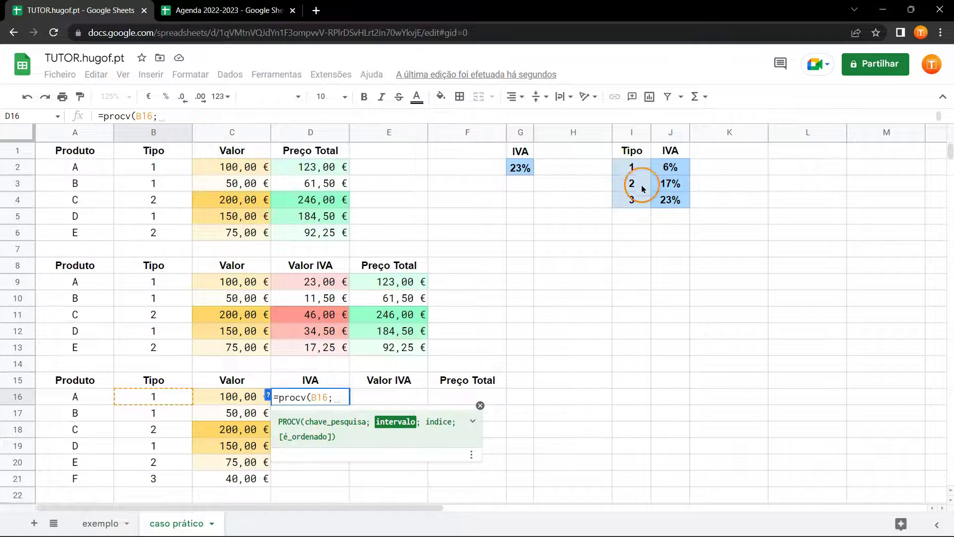
click(633, 167)
drag(650, 179, 670, 201)
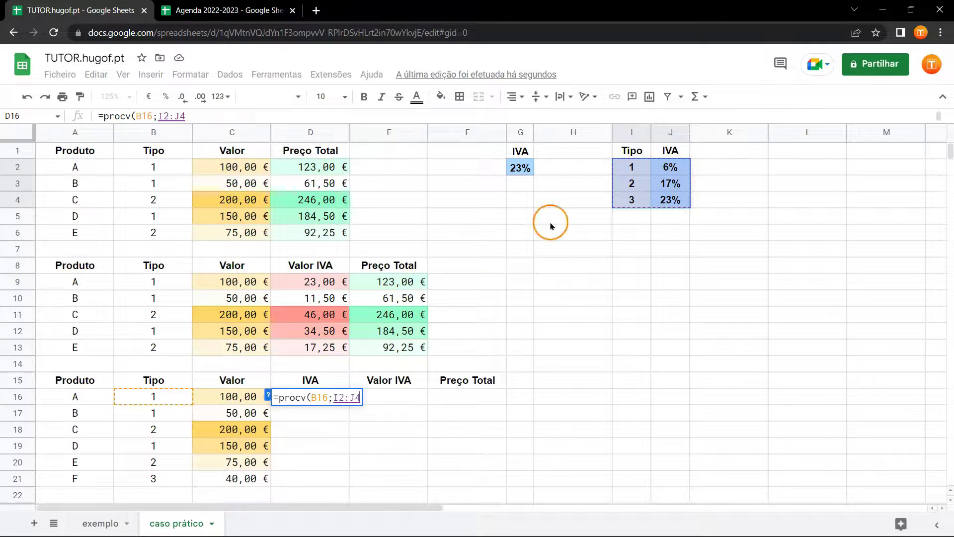
text(;)
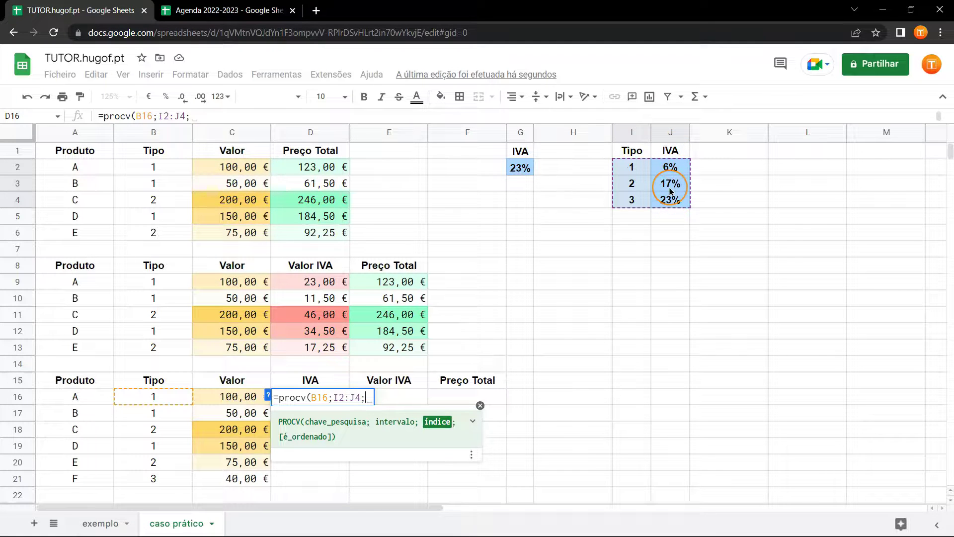
text(2)
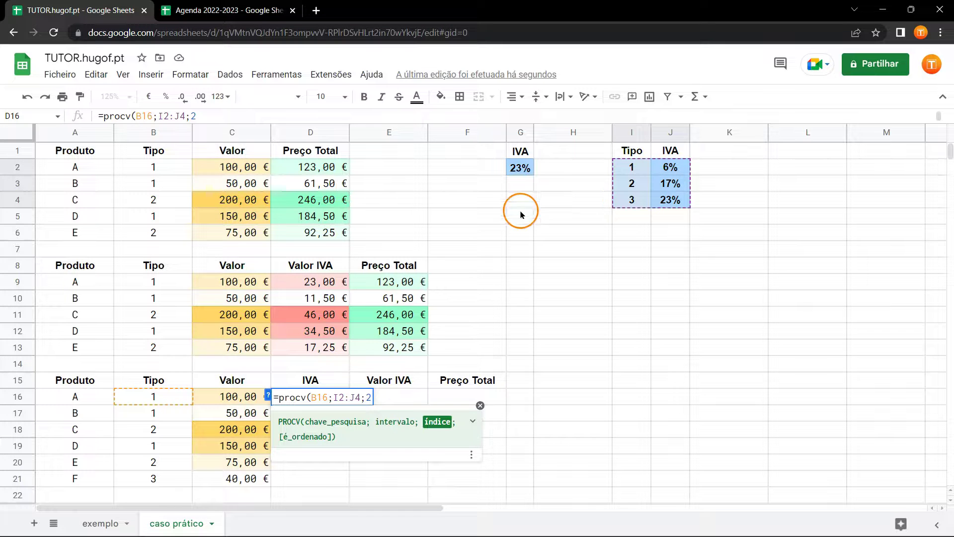
Make D16's lookup range absolute as $I$2:$J$4, complete the PROCV formula and accept the suggested autofill down to D21.
click(341, 396)
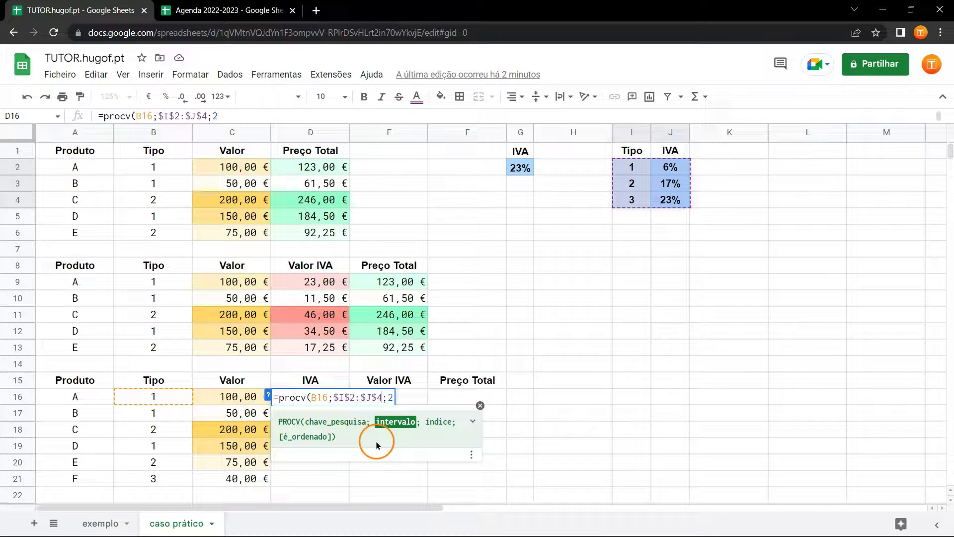
click(393, 398)
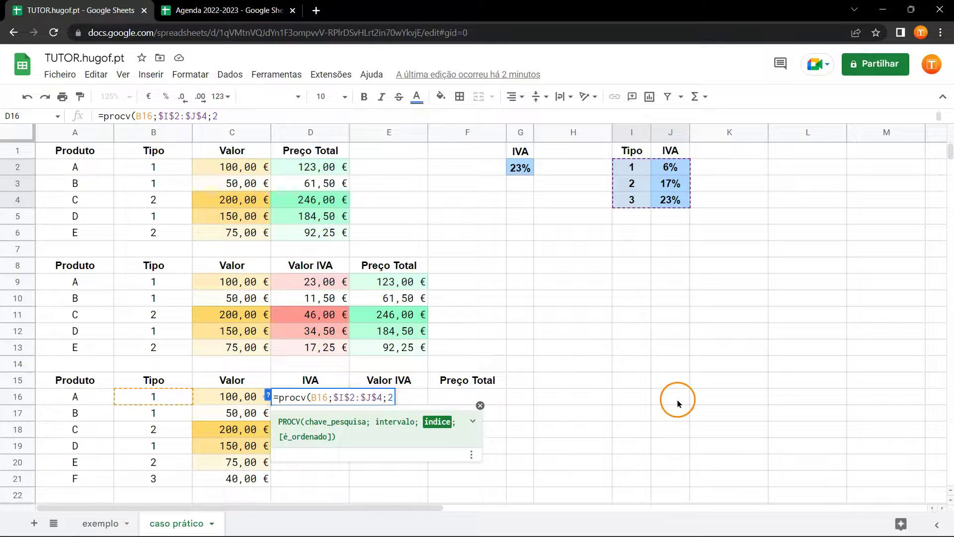
text())
key(Return)
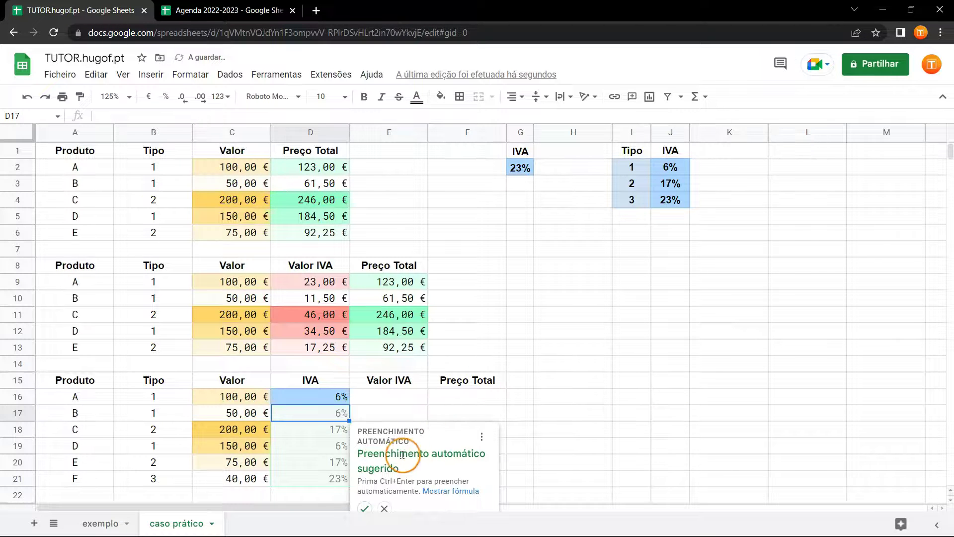
click(366, 508)
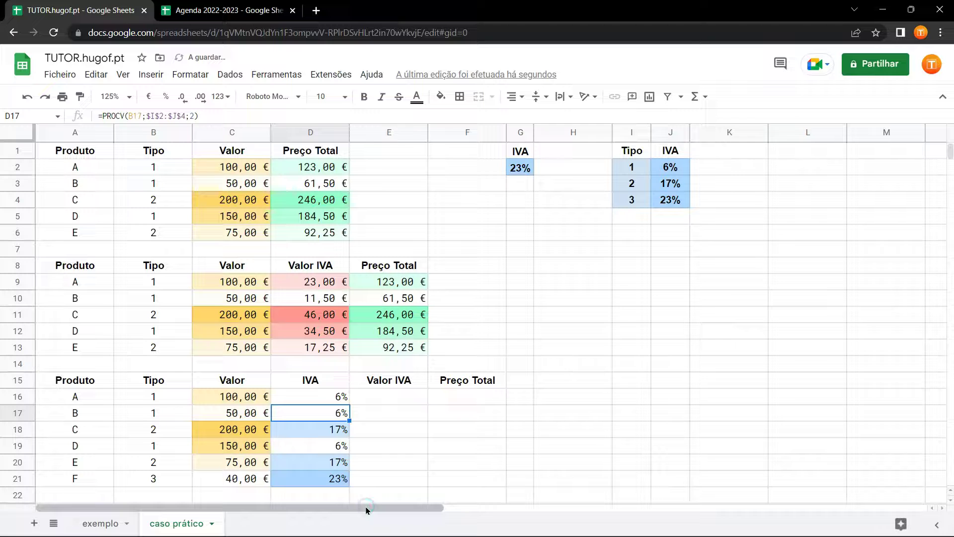
Compare the Tipo values in B16:B21 with the looked-up IVA rates in column D.
drag(169, 398, 173, 413)
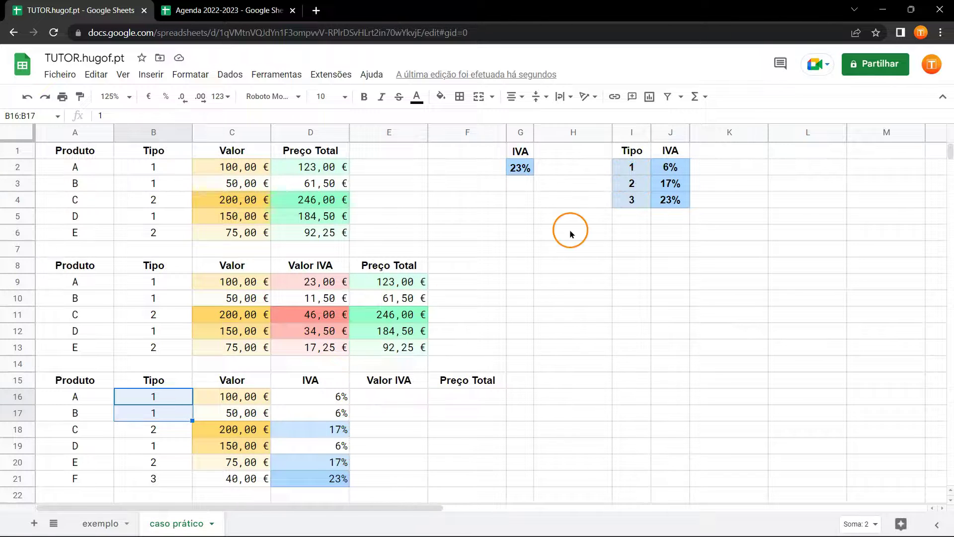
click(164, 431)
ctrl+click(171, 464)
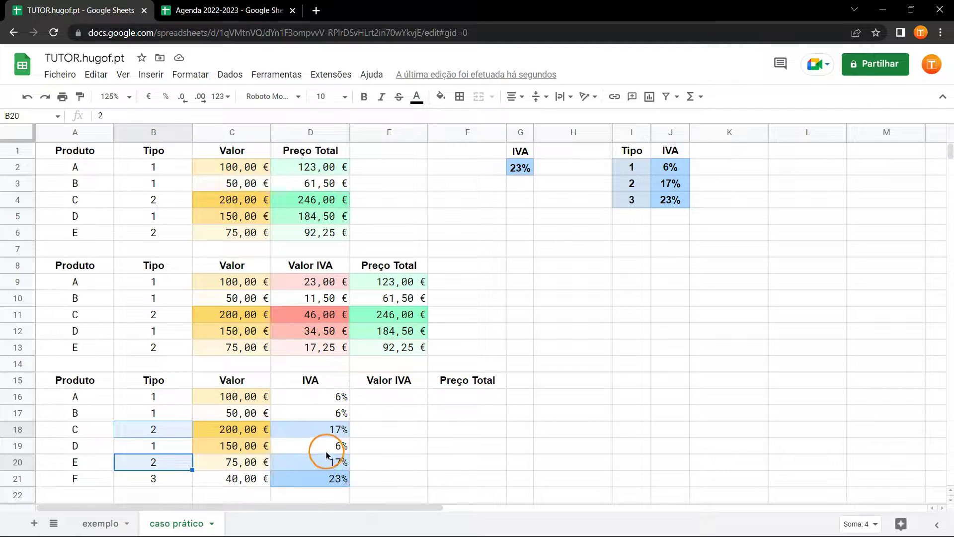
click(184, 444)
click(320, 448)
click(176, 480)
click(320, 481)
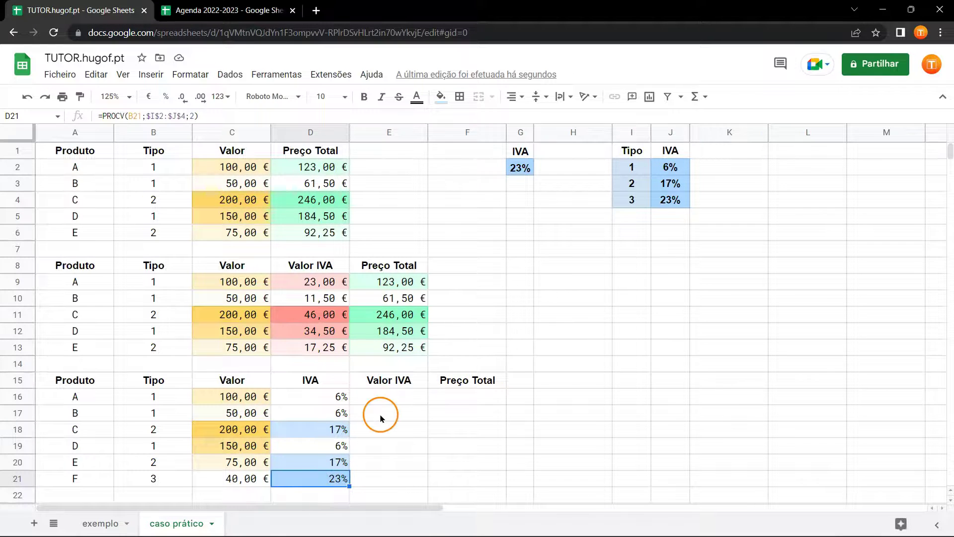
Calculate the Valor IVA in E16 with =C16*D16 and accept the suggested autofill down to E21.
click(377, 397)
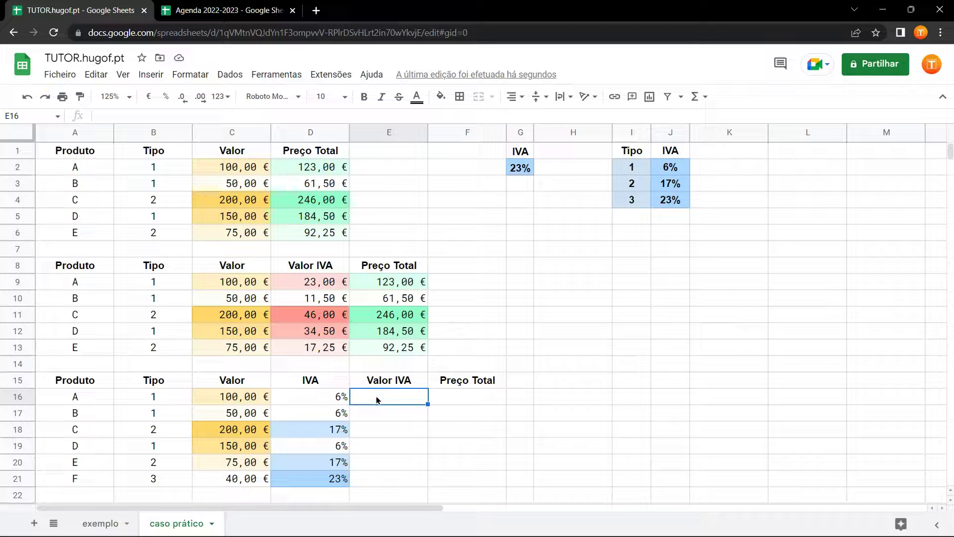
text(=)
click(249, 397)
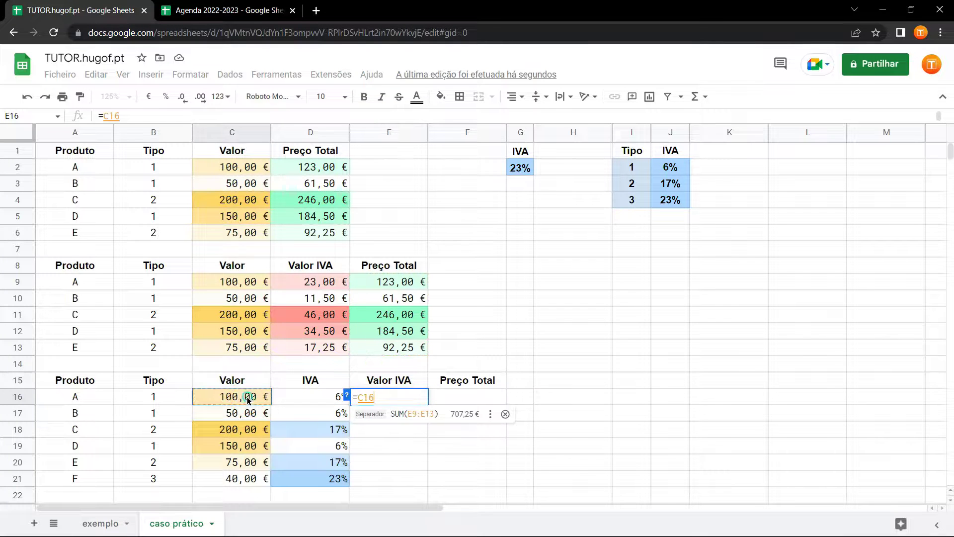
text(*)
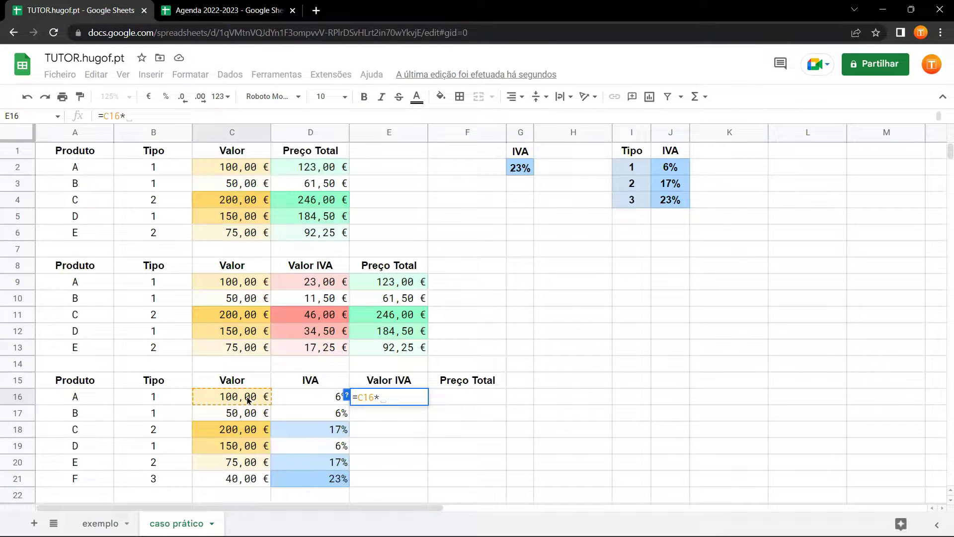
click(294, 400)
key(Return)
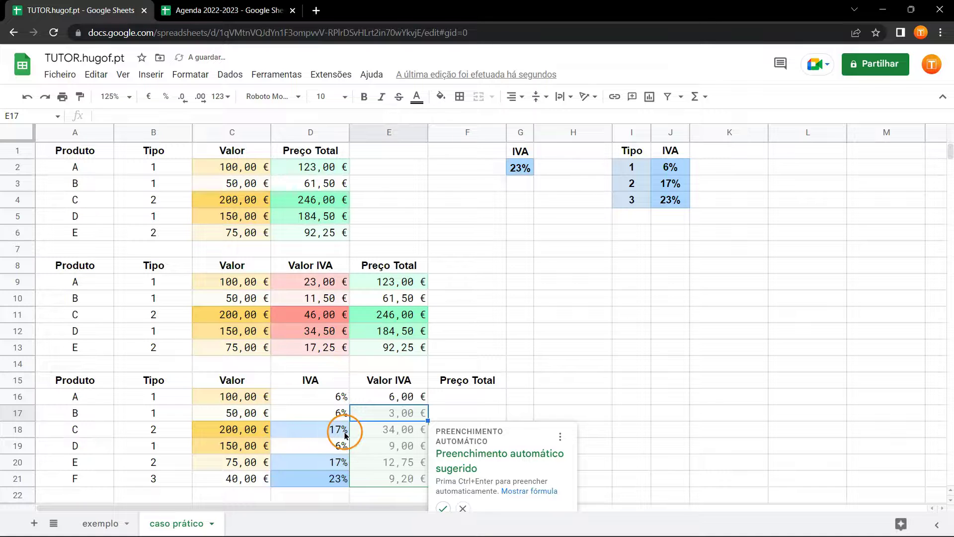
Calculate the Preço Total in F16 with =C16+E16 and accept the suggested autofill down to F21.
click(461, 398)
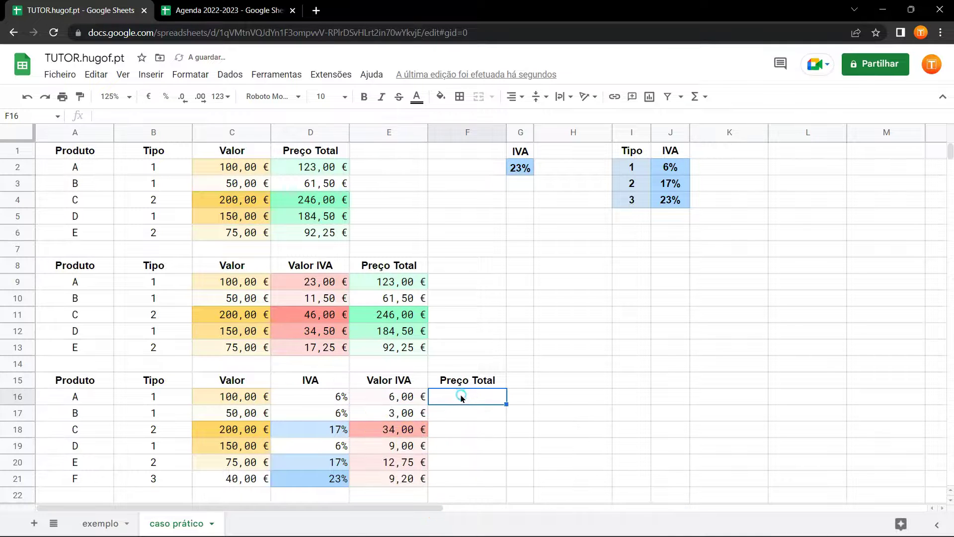
text(=)
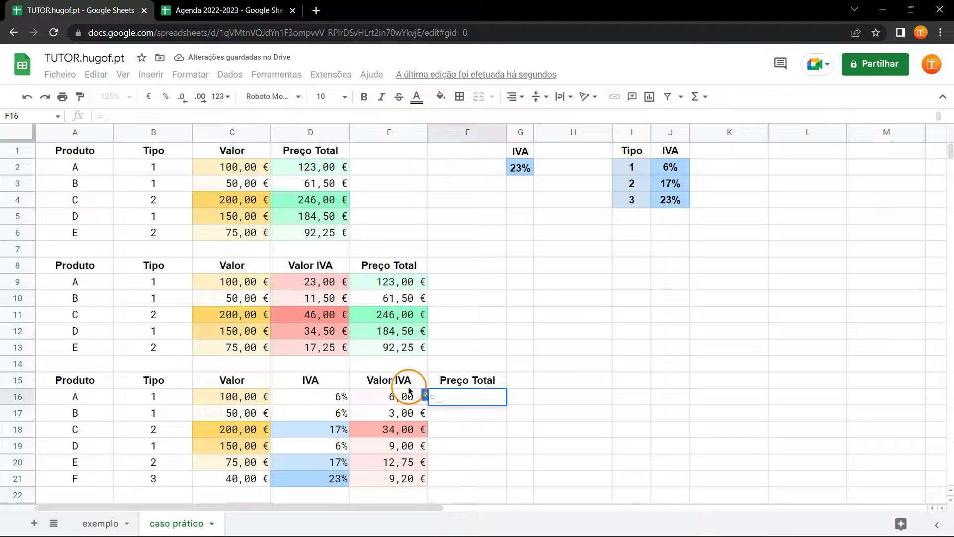
click(247, 397)
text(+)
click(385, 397)
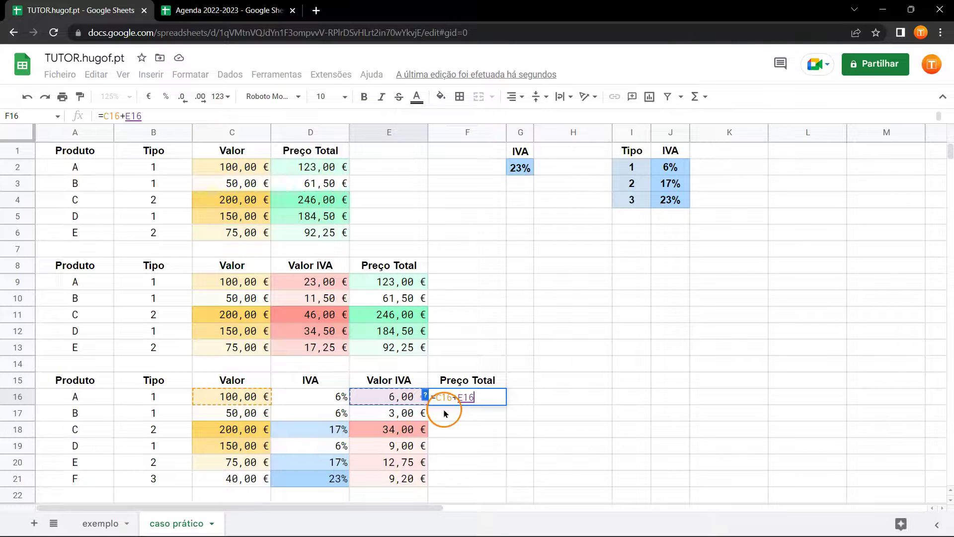
key(Return)
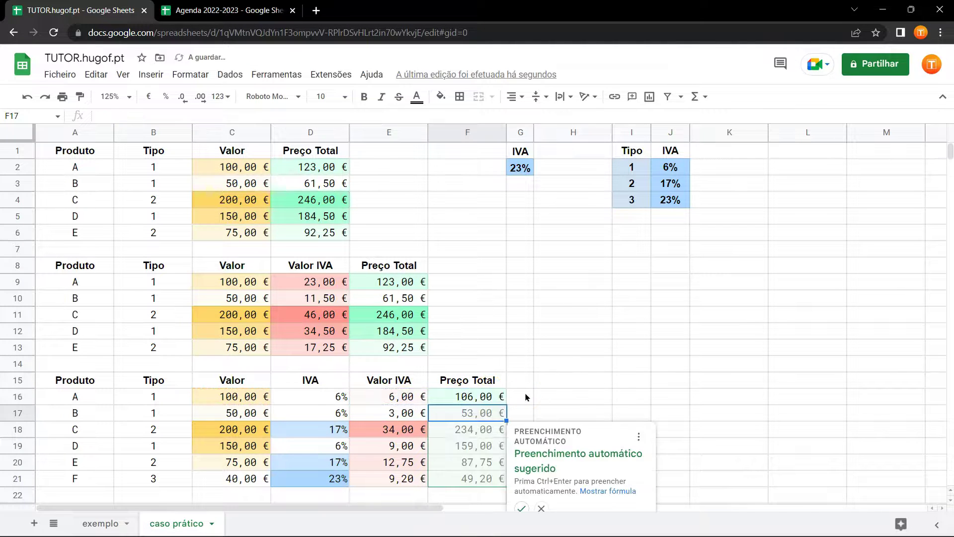
click(522, 508)
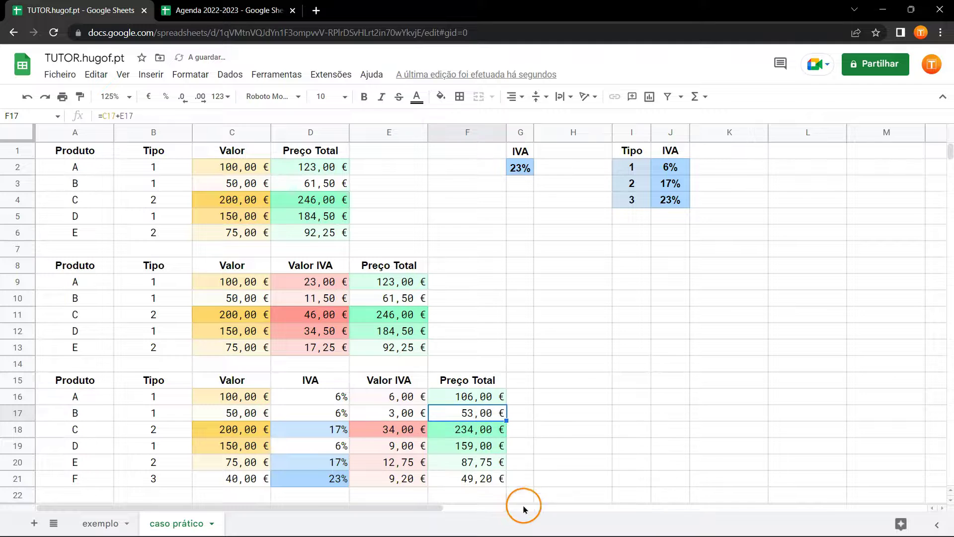
Compare the PROCV formulas in D17, D18 and D19 to check their relative lookup cell and absolute range.
double_click(338, 413)
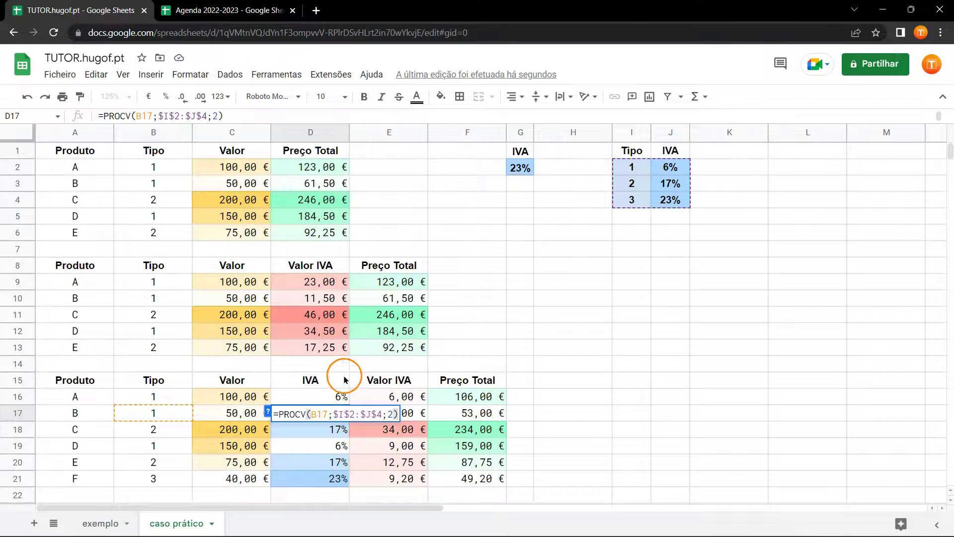
double_click(322, 432)
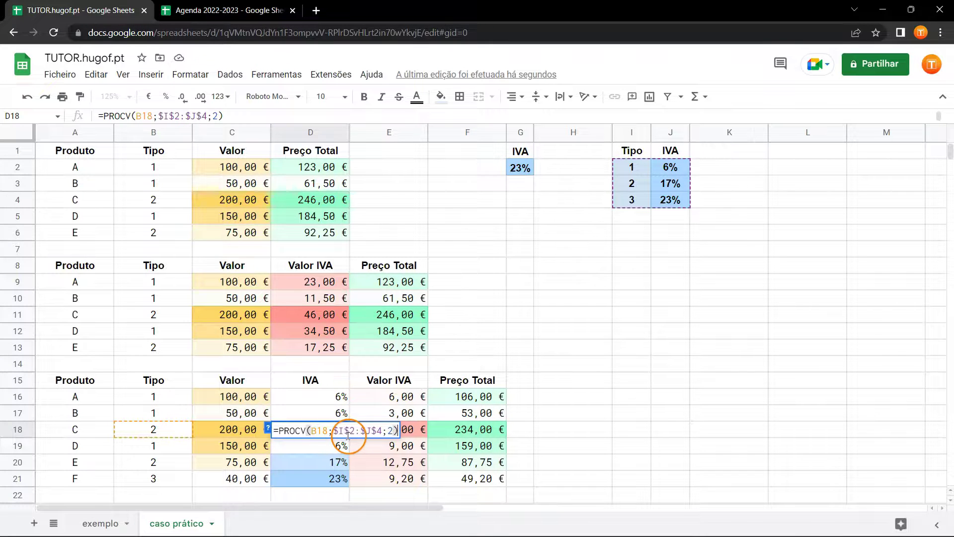
click(299, 447)
double_click(295, 447)
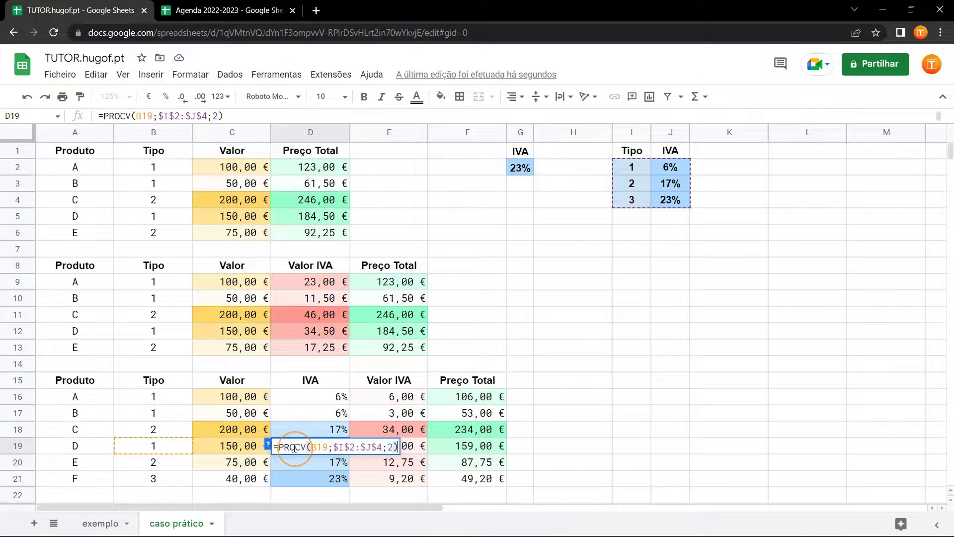
click(564, 445)
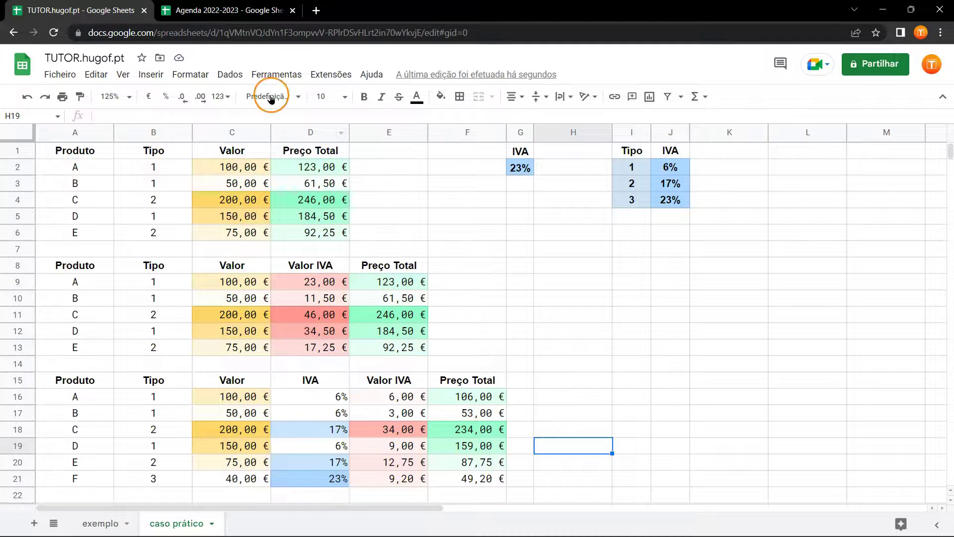
Switch to the Agenda 2022-2023 spreadsheet and begin a CONTAR.SE formula in AL180, under 6ª in Total do Mês.
click(244, 11)
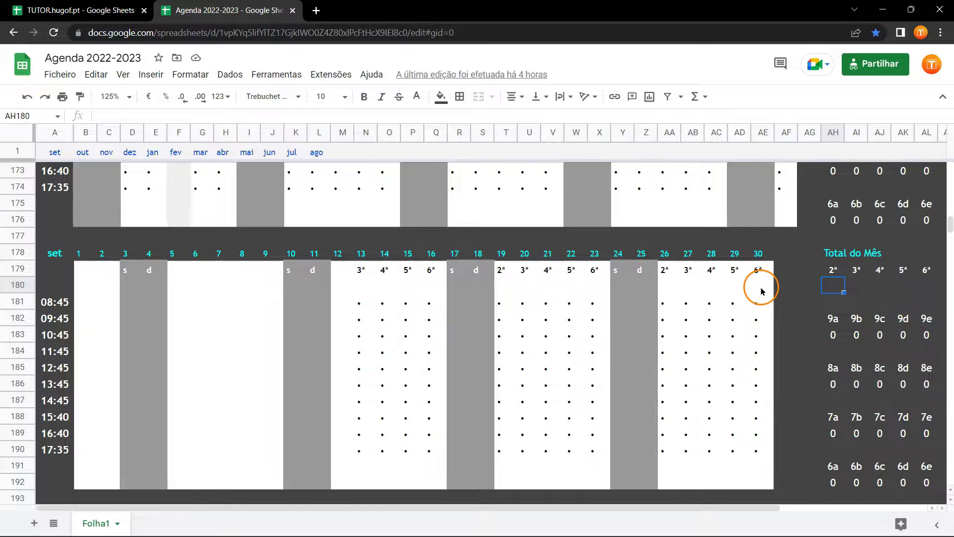
click(924, 287)
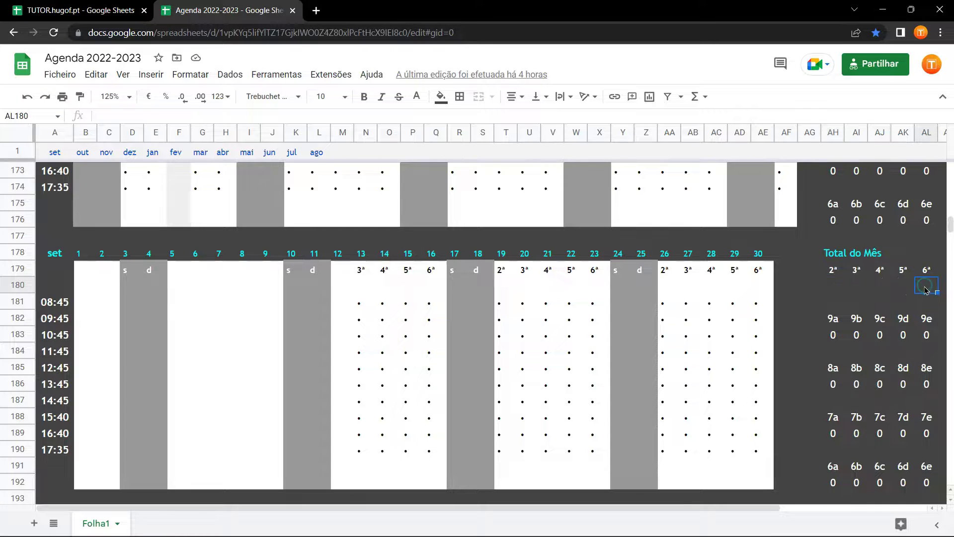
scroll(868, 314, right, 3)
scroll(867, 309, right, 4)
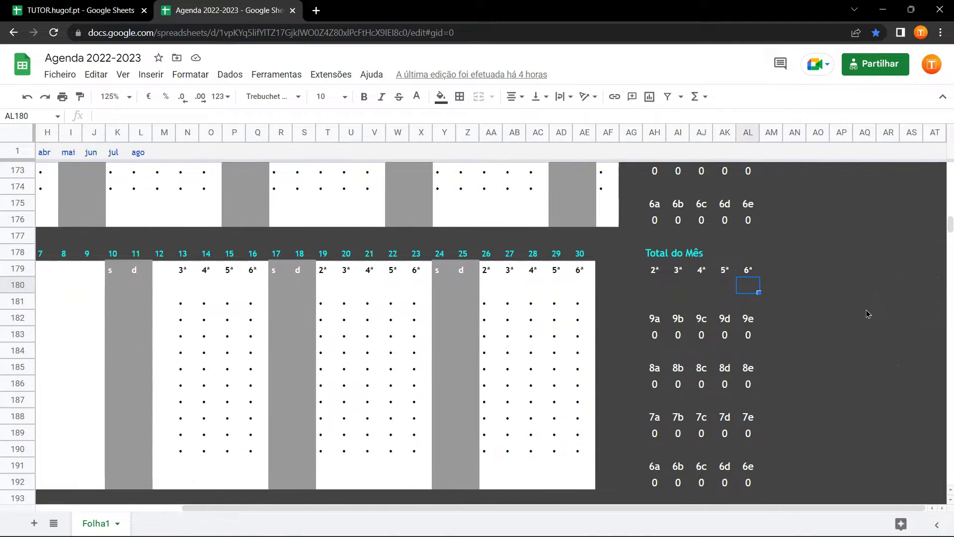
text(=)
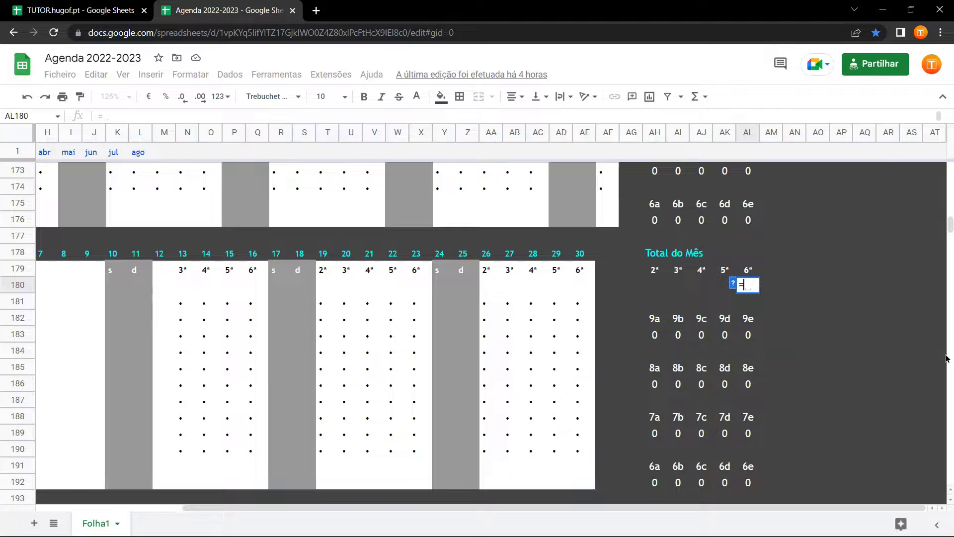
text(cont)
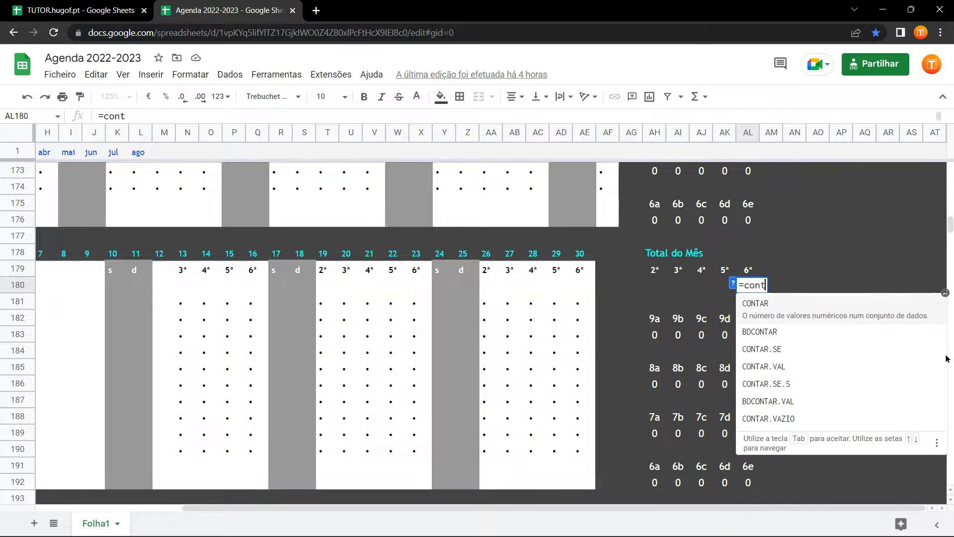
text(ar.se)
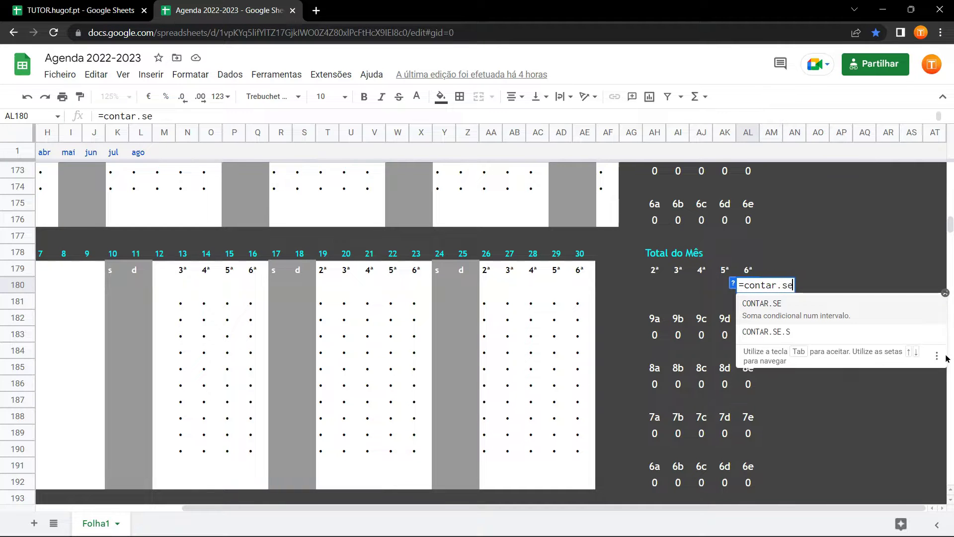
text(()
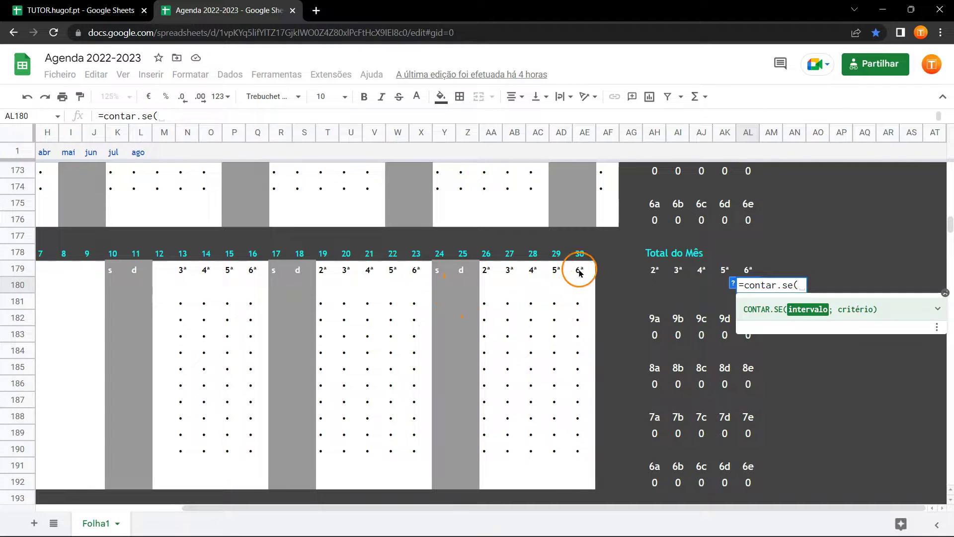
Complete AL180's CONTAR.SE formula with absolute range $N$179:$AE$179 and relative criterion AL179, and fill it across to AH180.
drag(585, 273, 179, 270)
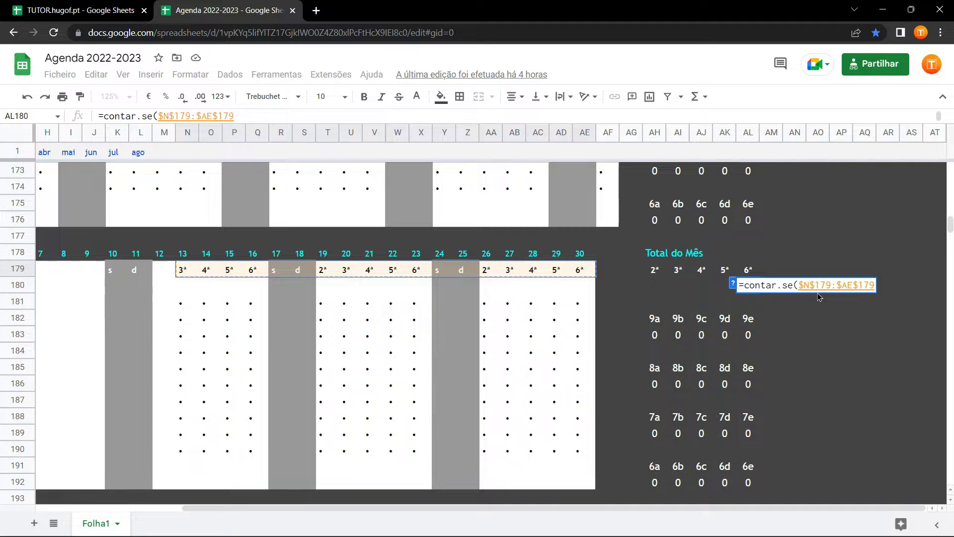
click(756, 281)
text(;)
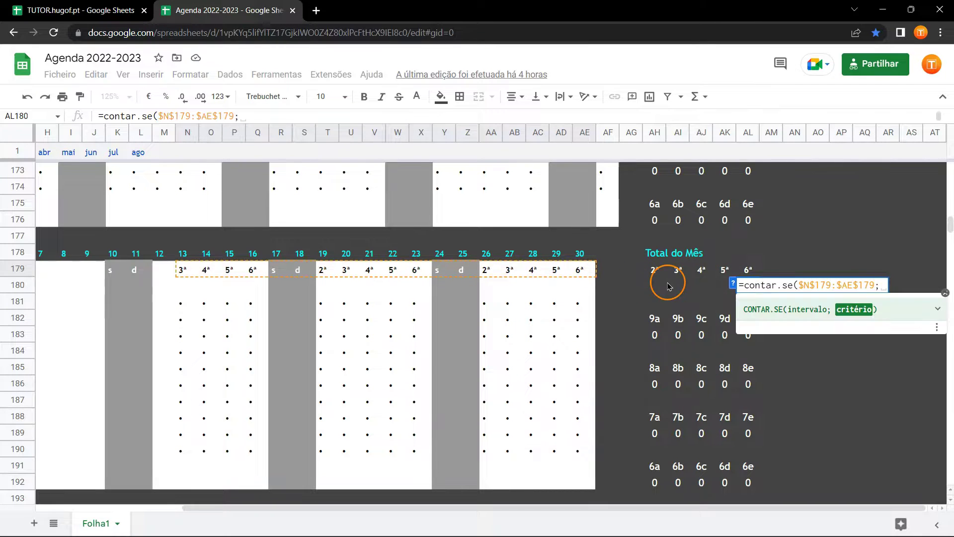
click(749, 271)
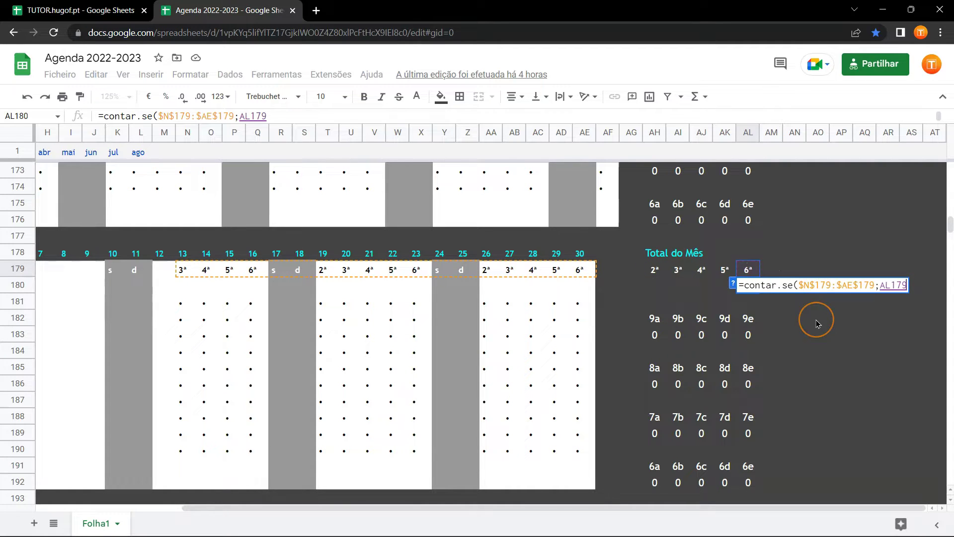
key(Return)
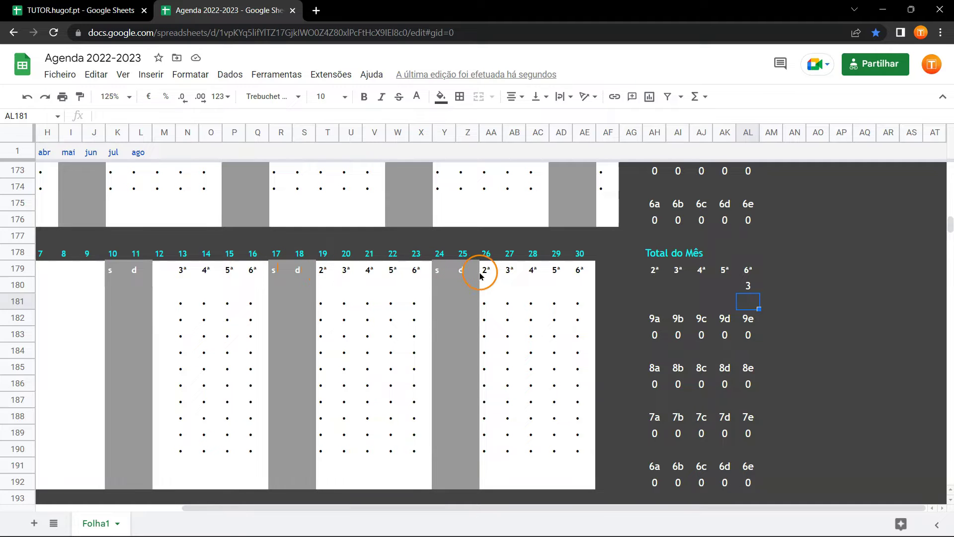
click(753, 286)
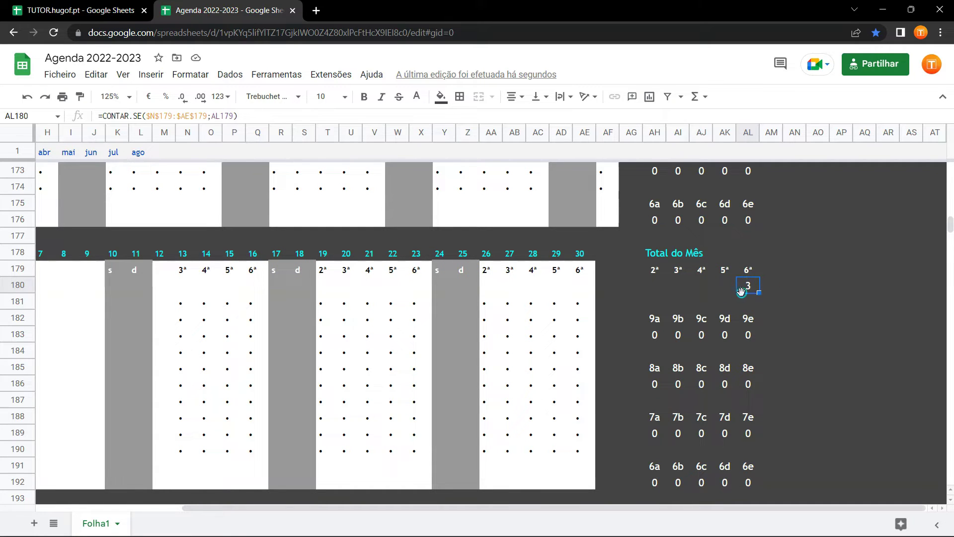
drag(663, 290, 663, 290)
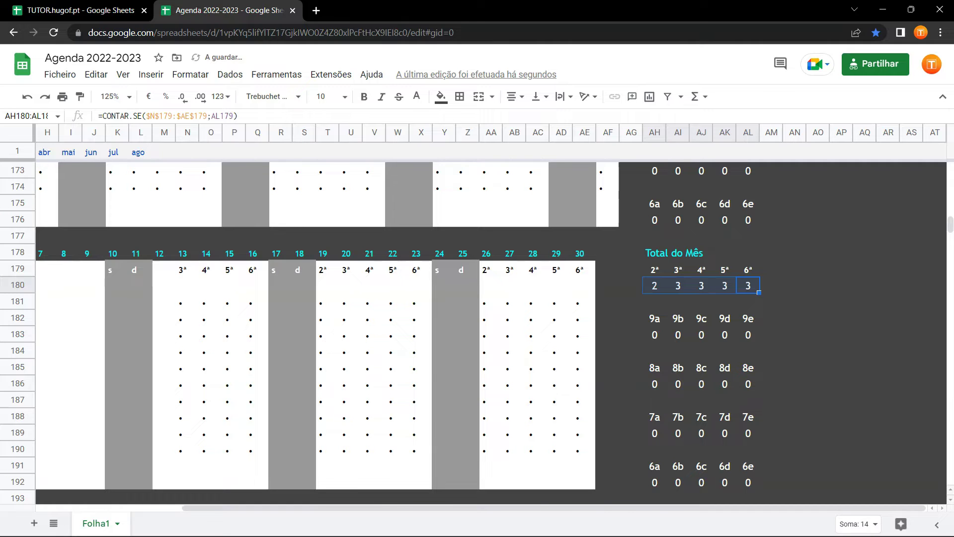
Return to the TUTOR.hugof.pt spreadsheet and examine the references in D4's Preço Total formula.
key(ctrl+Tab)
click(298, 206)
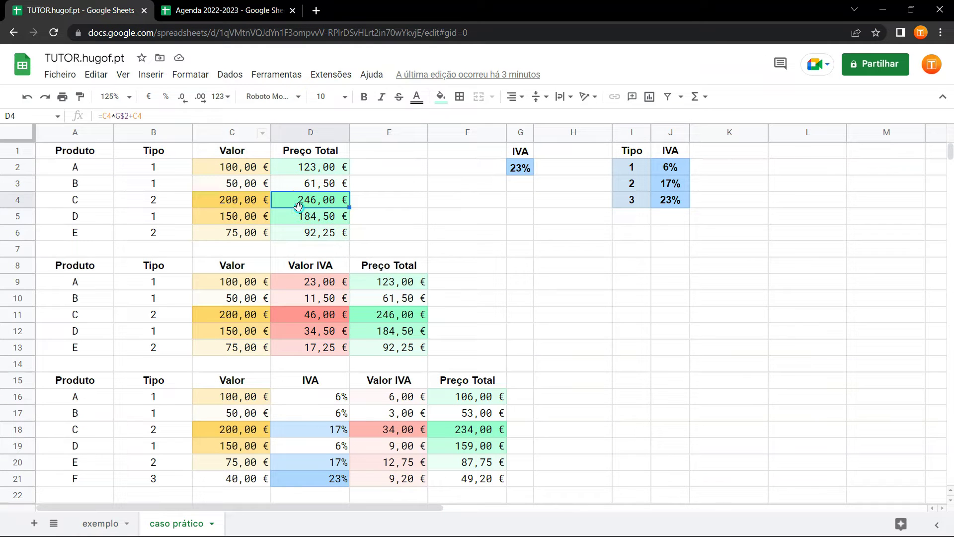
double_click(297, 205)
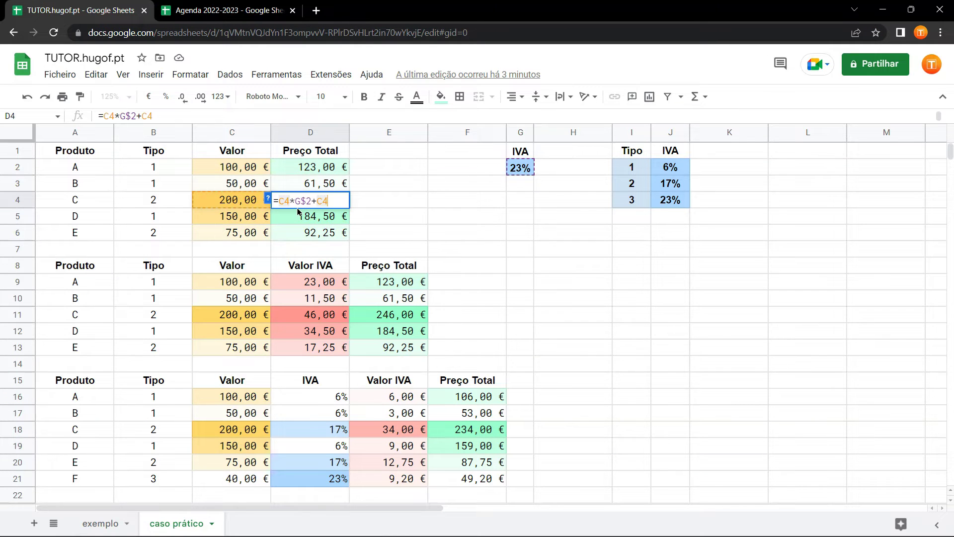